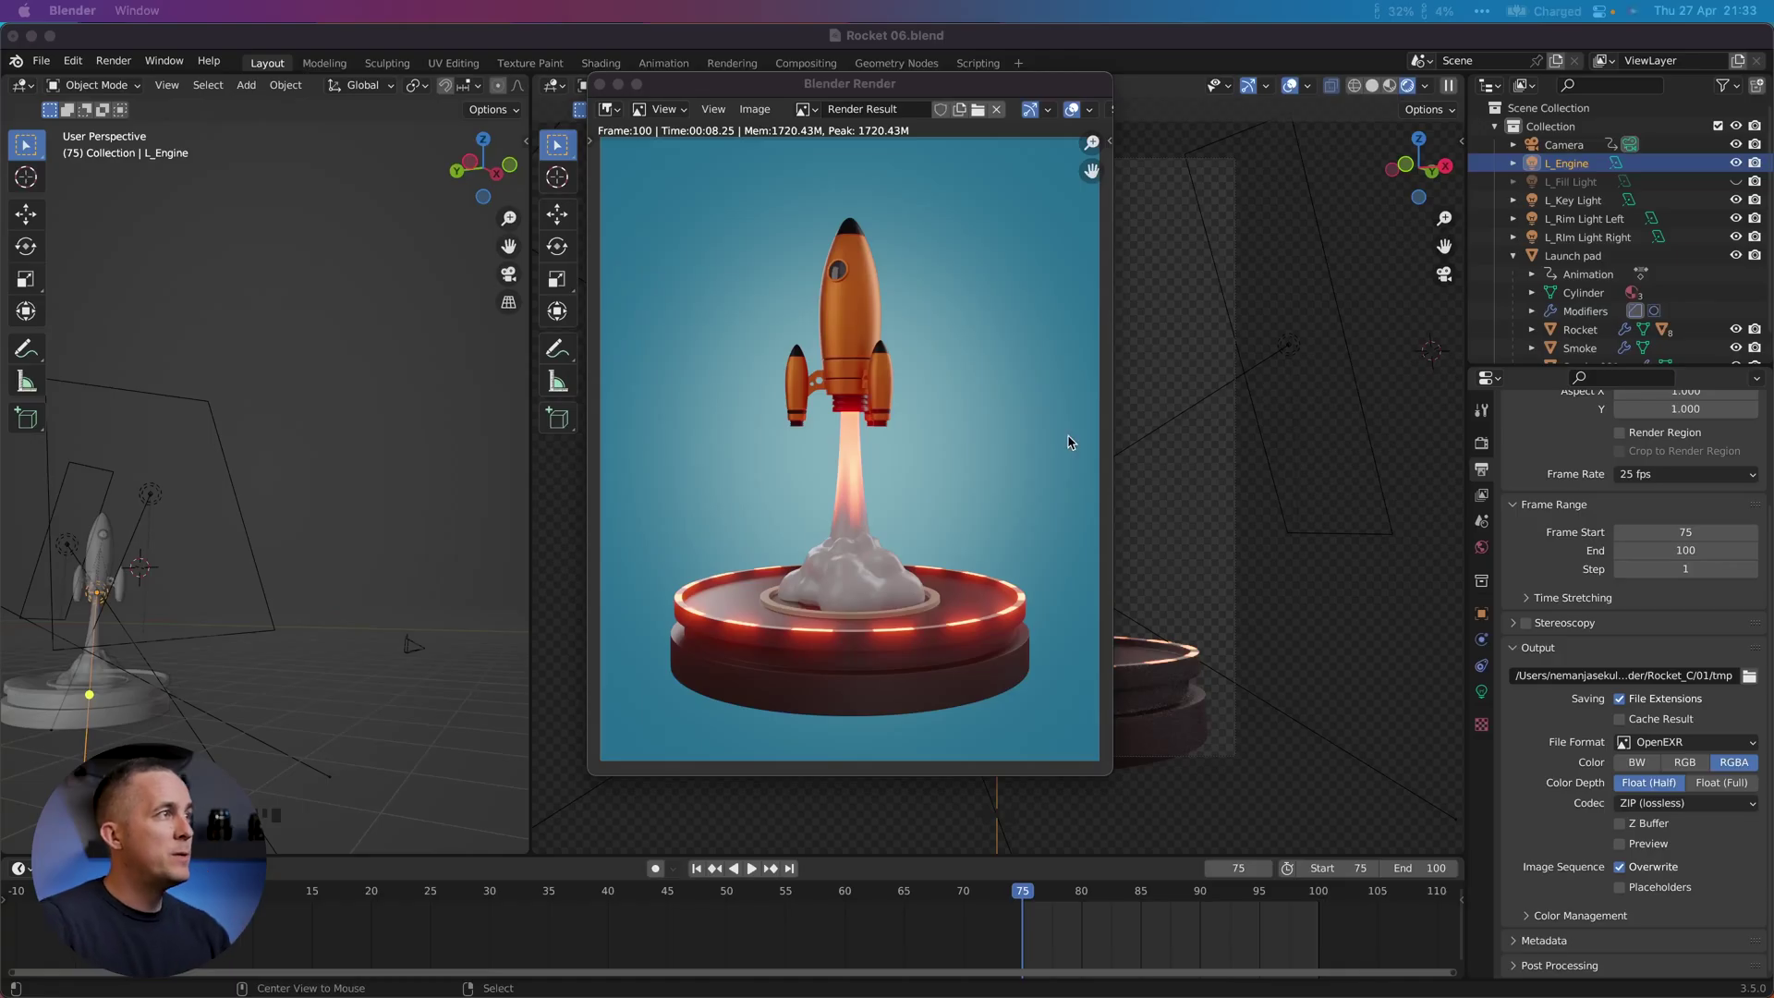
# Step: Close the Rocket 06 render result window and create a new file from the File menu
pyautogui.moveTo(950, 96); pyautogui.dragTo(913, 135)
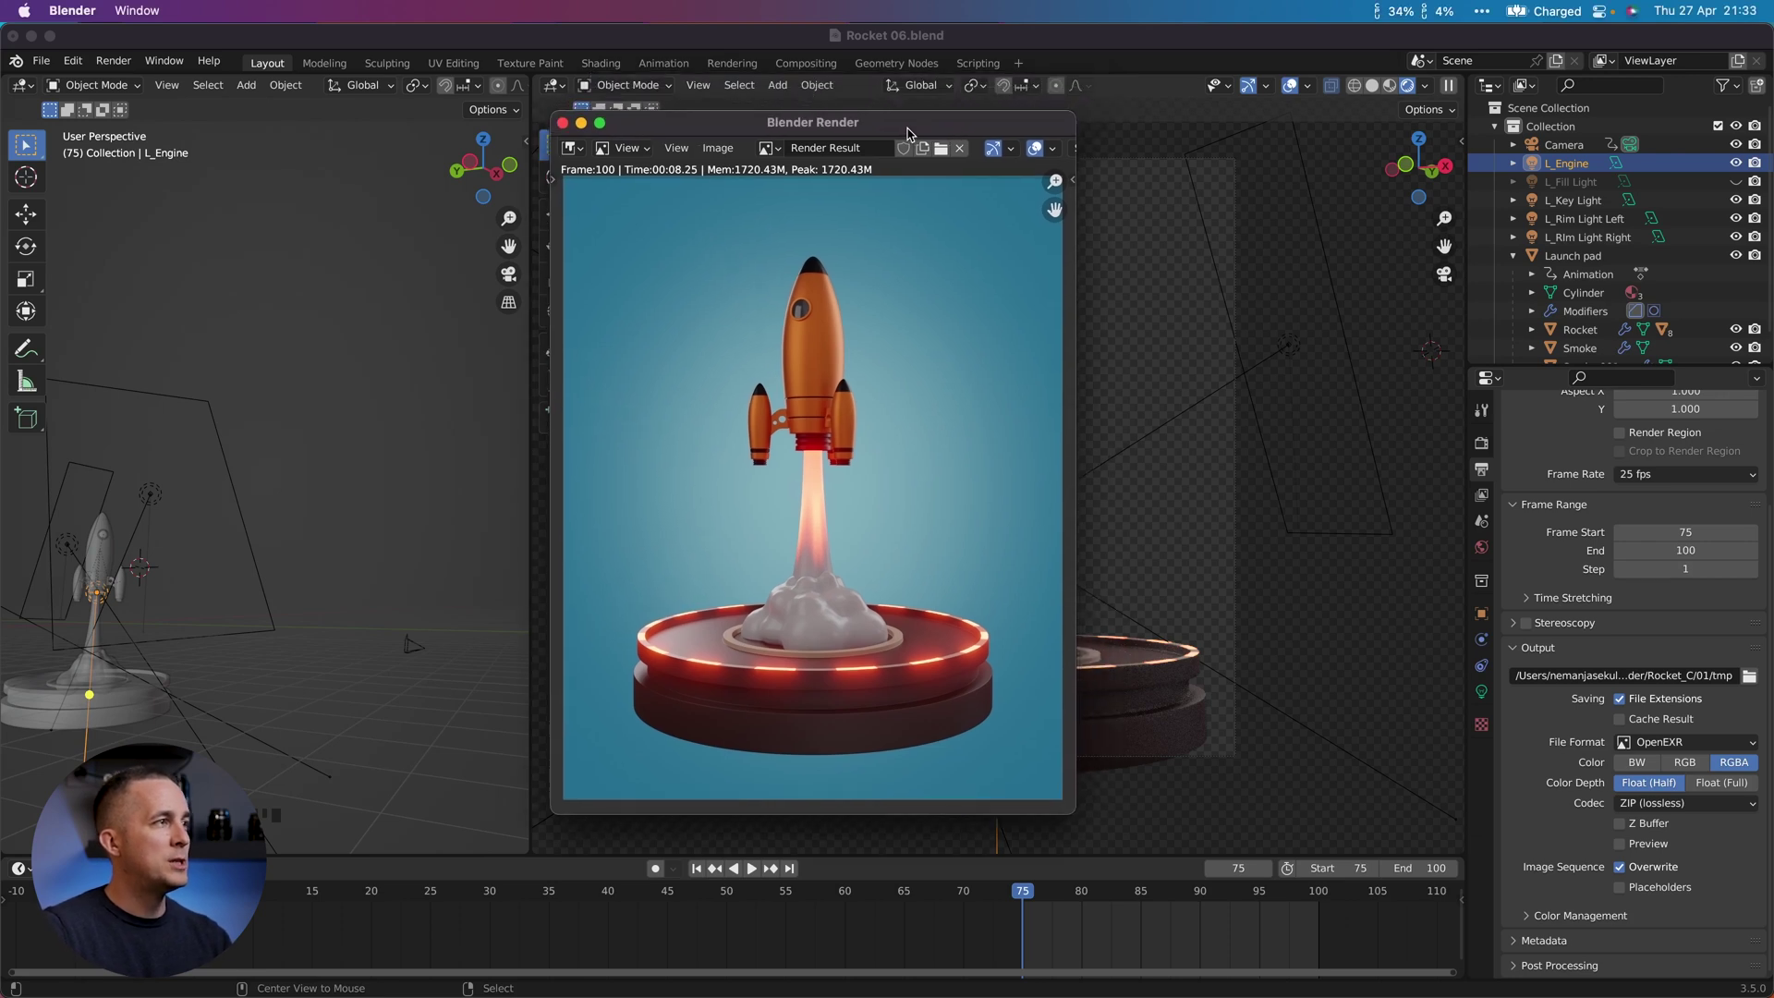
pyautogui.click(562, 123)
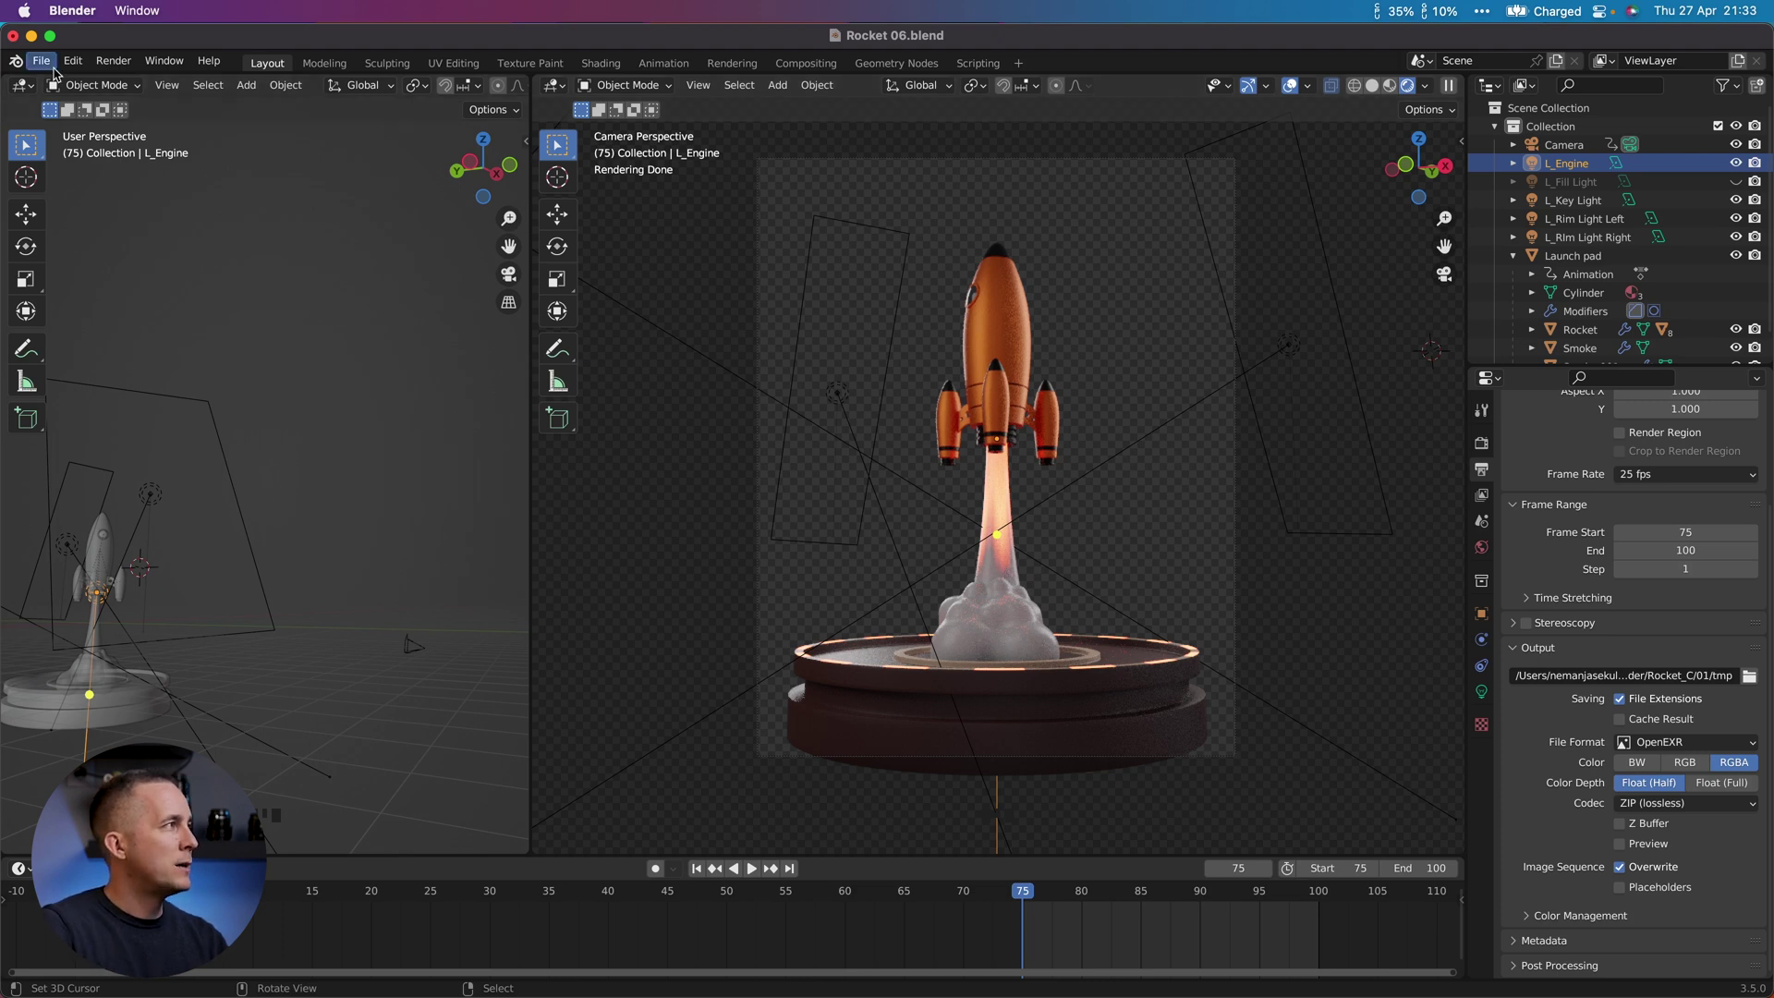
pyautogui.click(41, 61)
pyautogui.moveTo(80, 89)
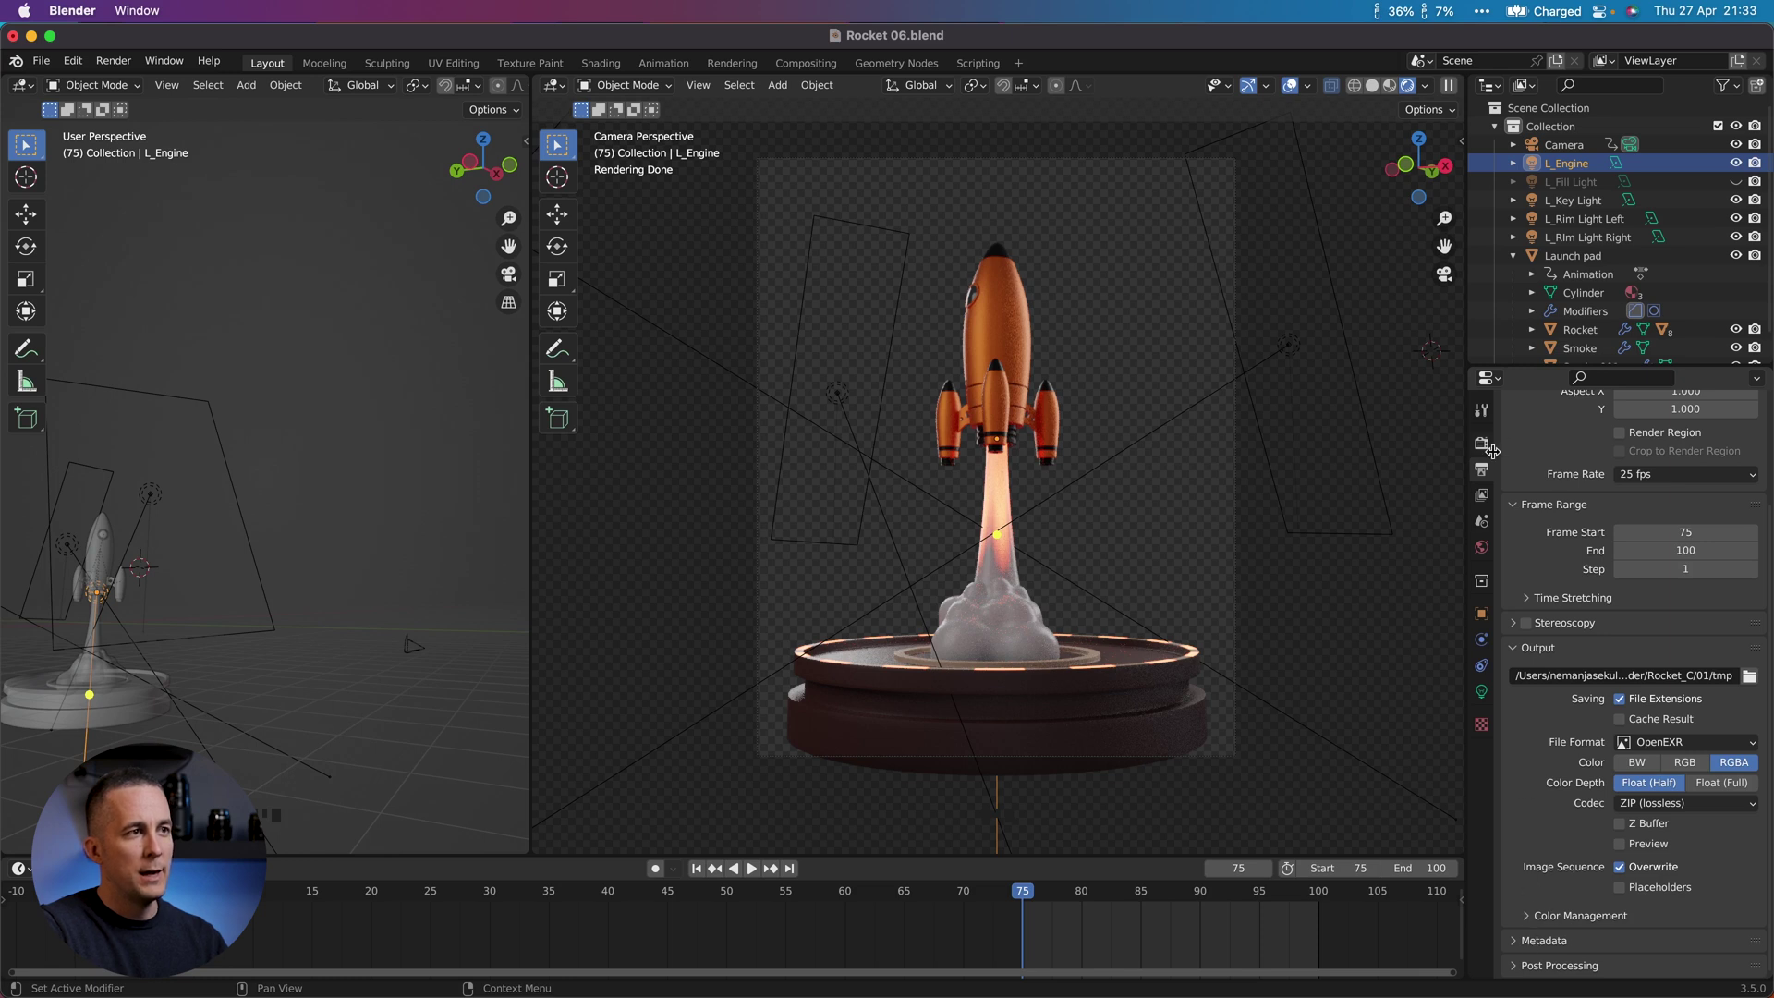
pyautogui.click(1481, 443)
pyautogui.scroll(-4, 1543, 628)
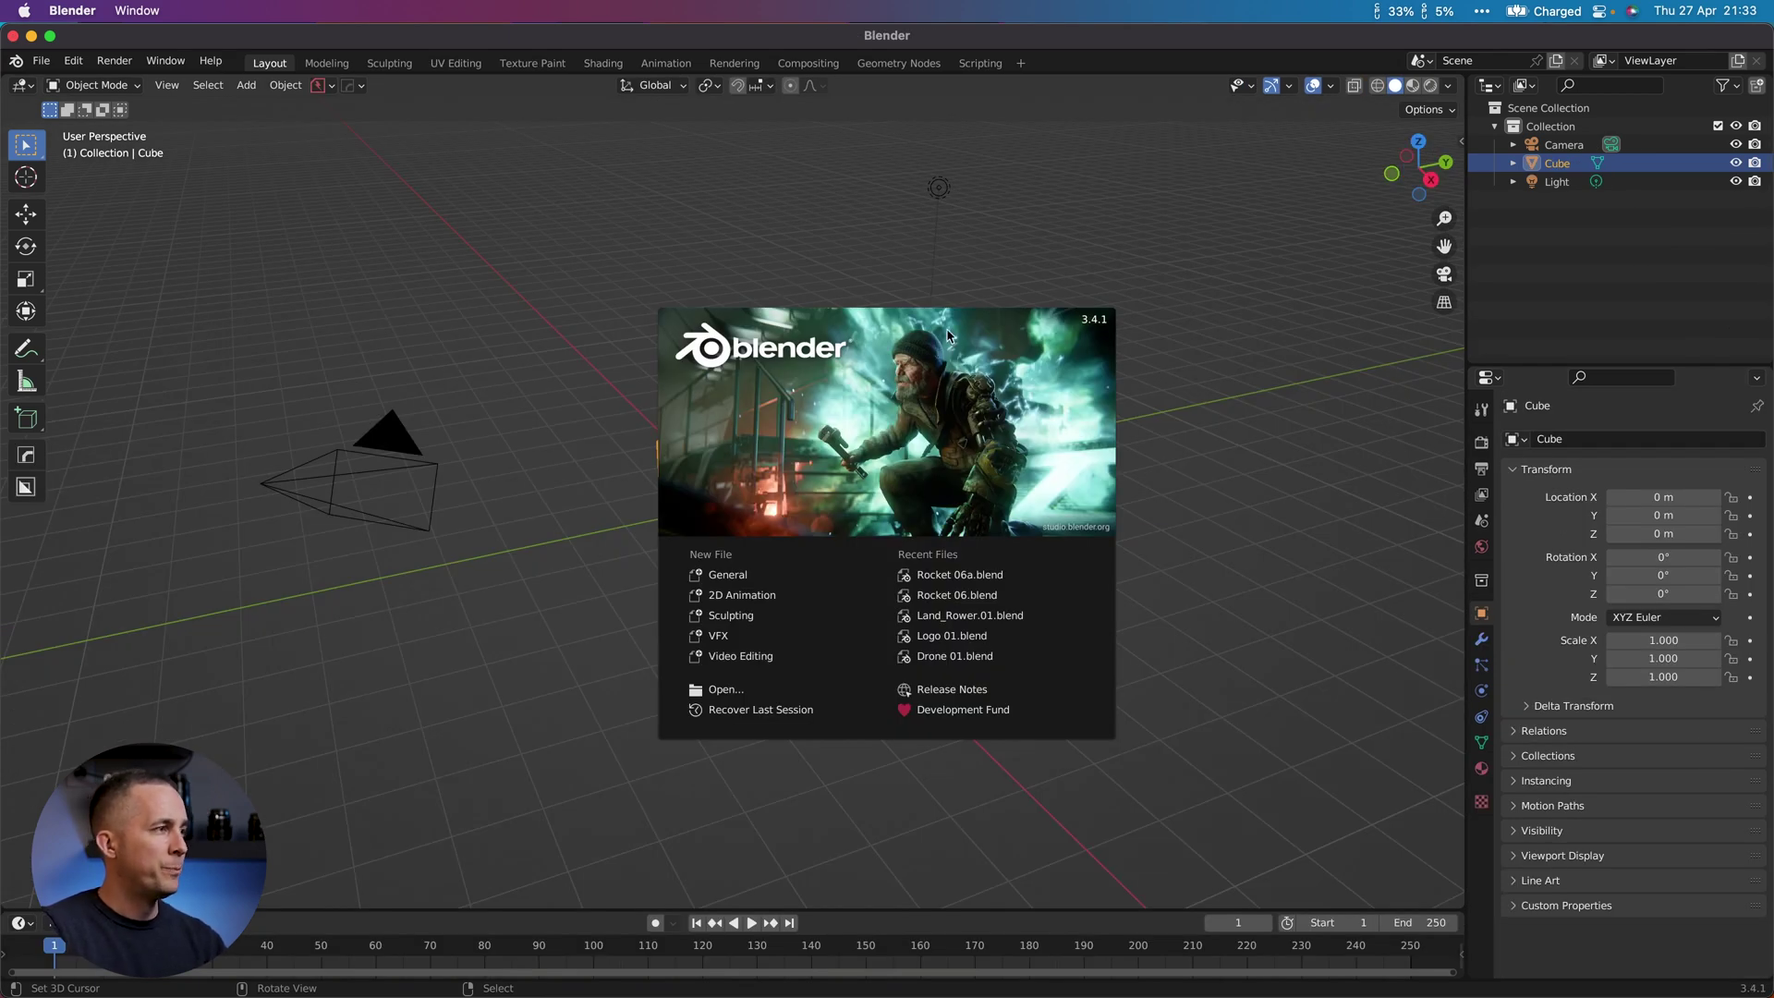
# Step: Start a new Video Editing file from the splash screen's New File options
pyautogui.click(738, 658)
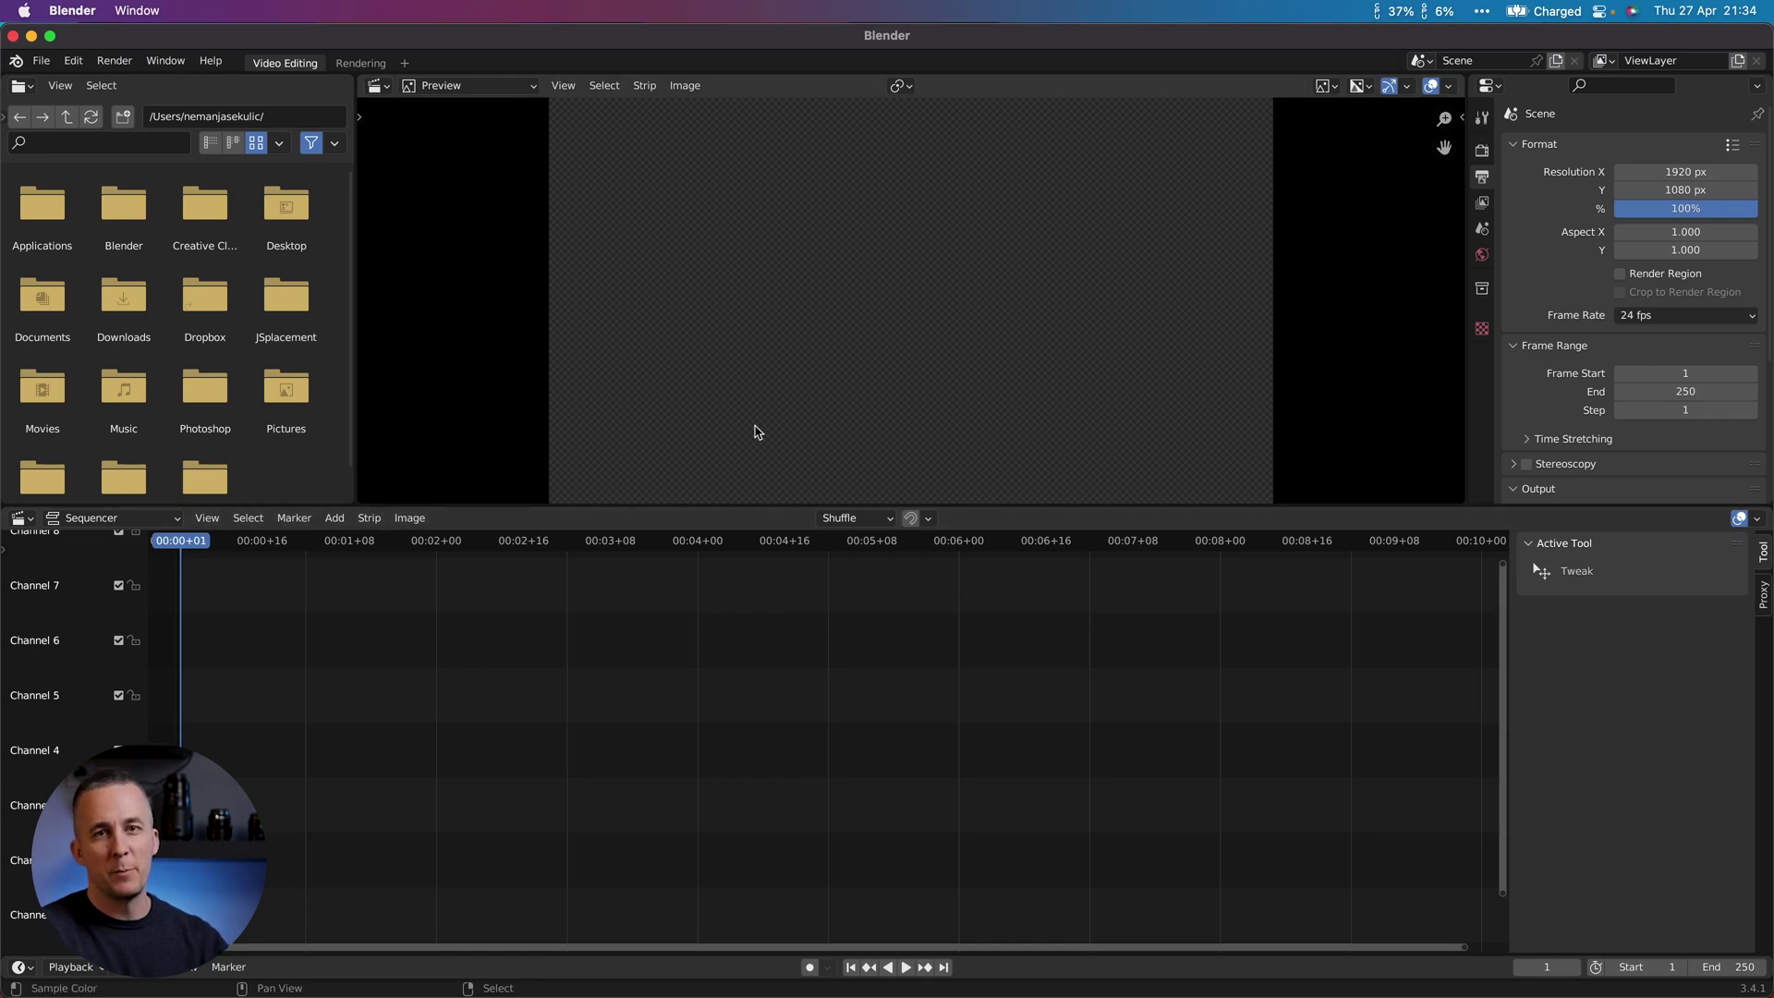
# Step: Enter Resolution X 1080 and Y 1350 in Output Properties > Format, keeping 100%
pyautogui.press('Home')
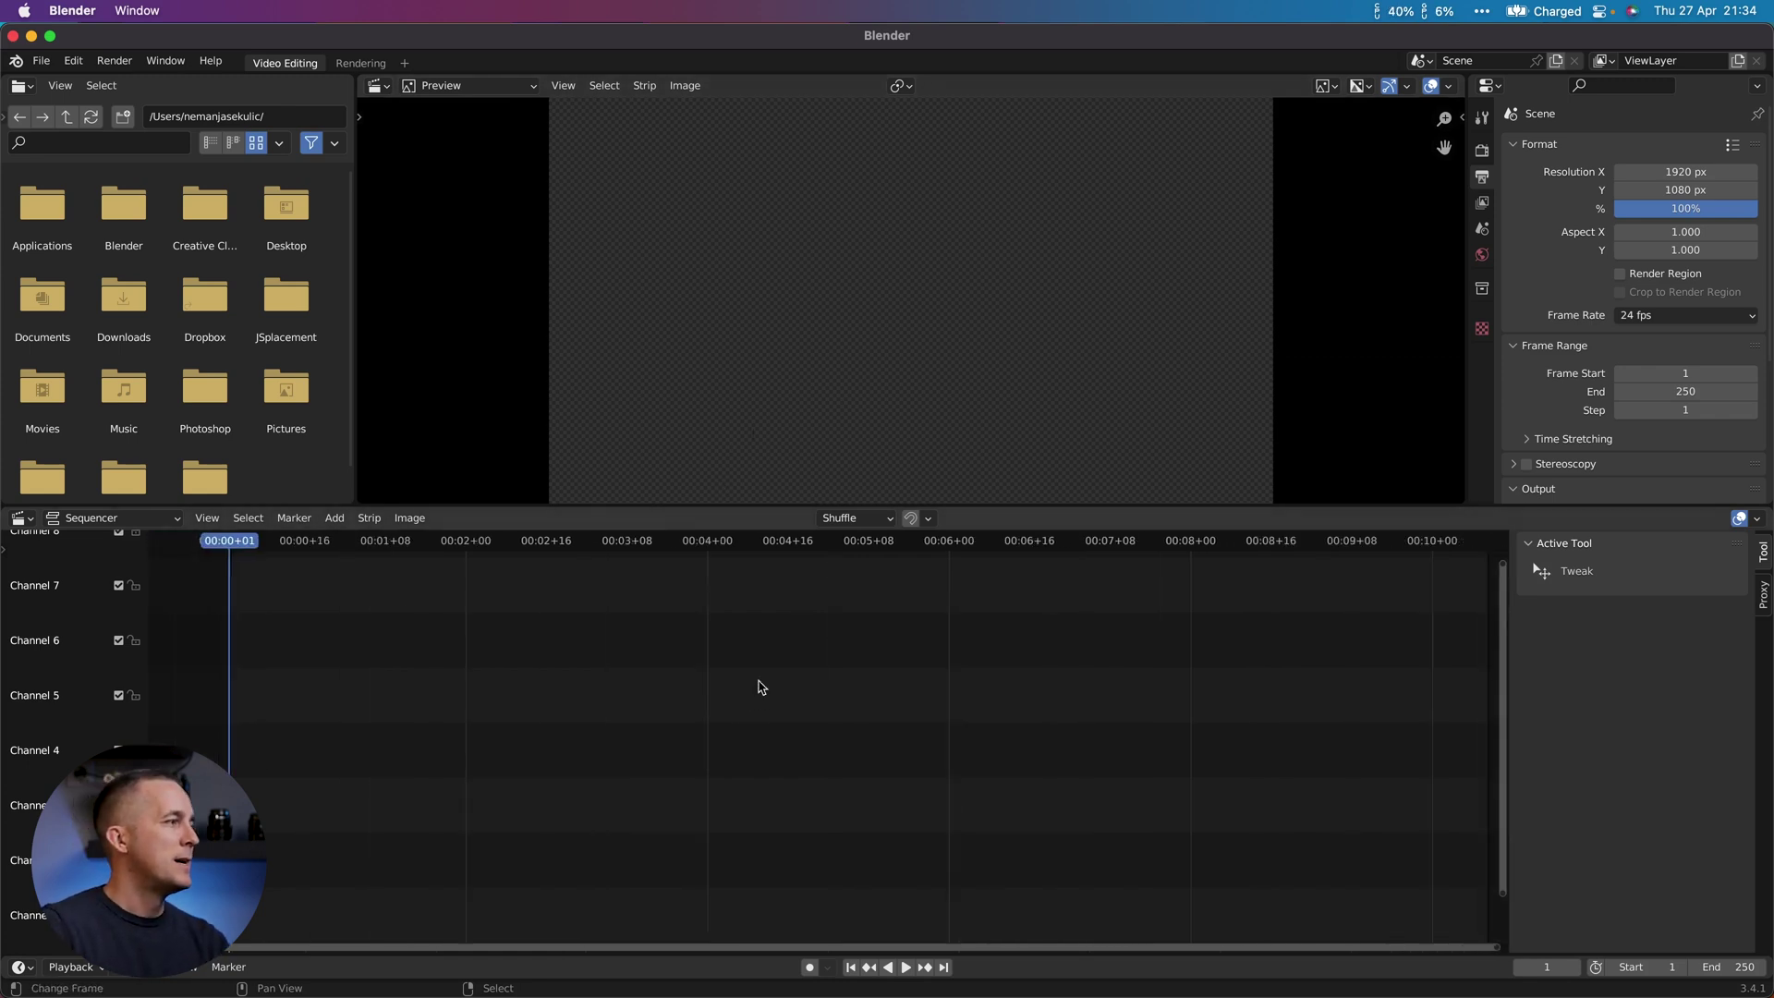
pyautogui.scroll(-1, 760, 685)
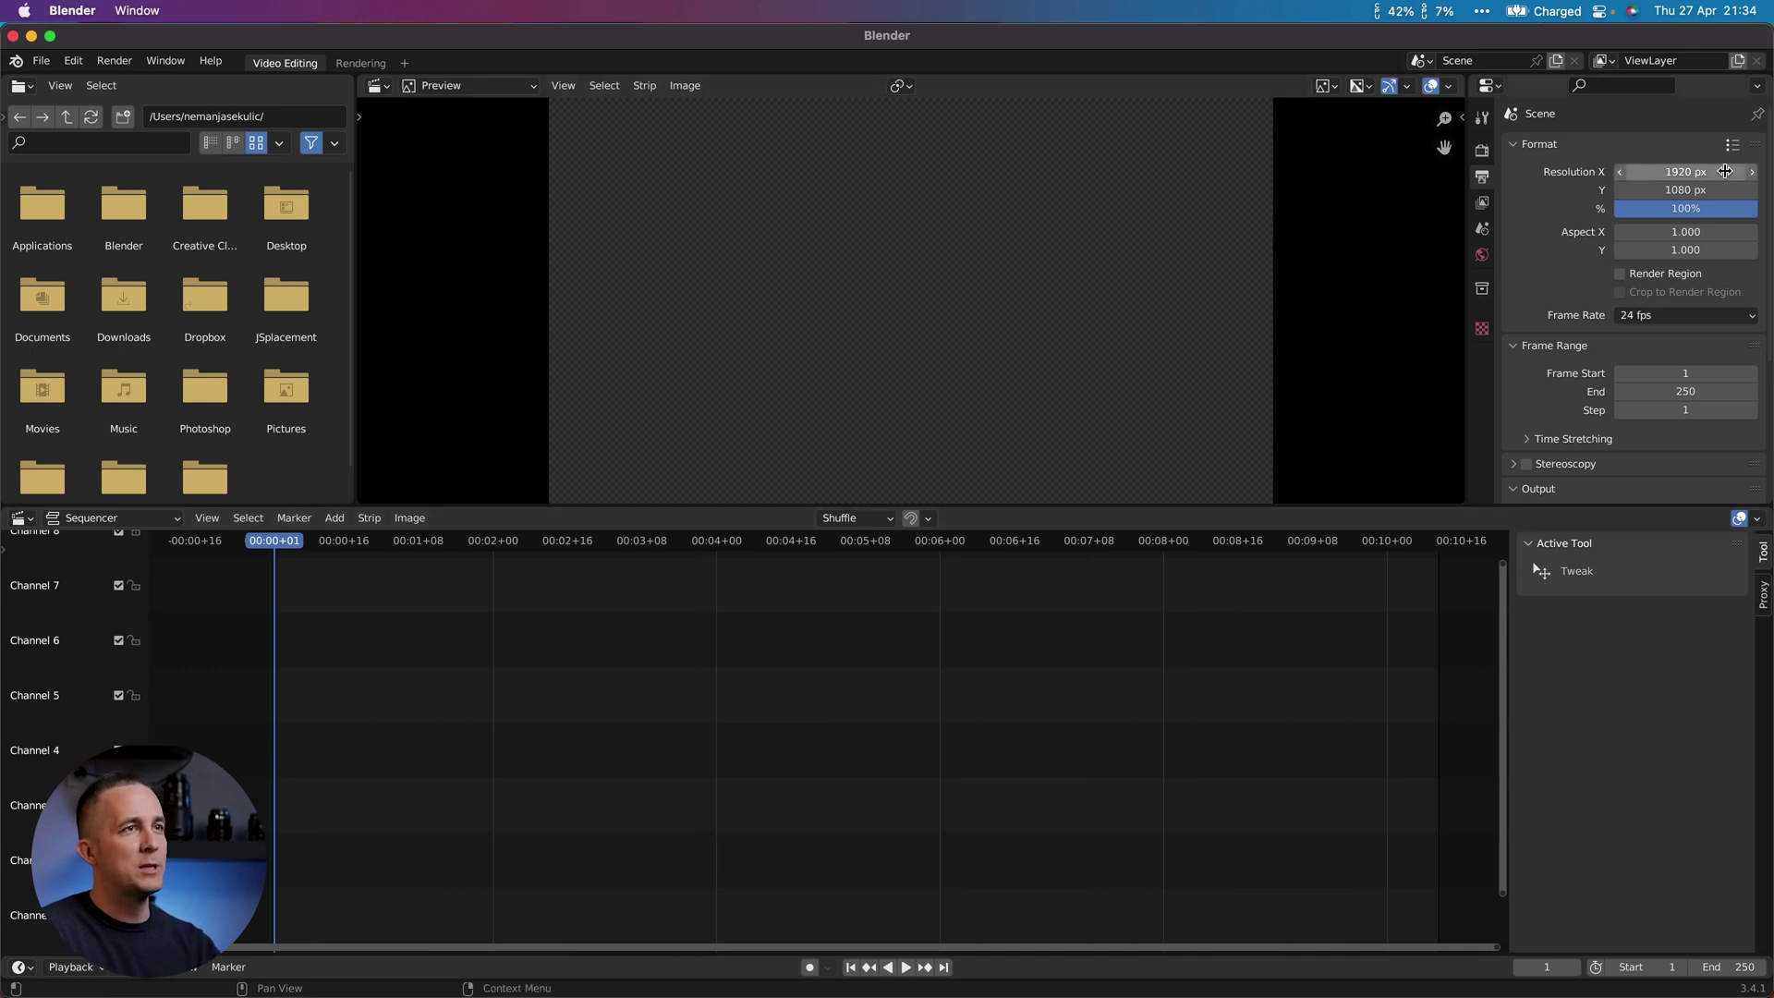
pyautogui.click(1672, 172)
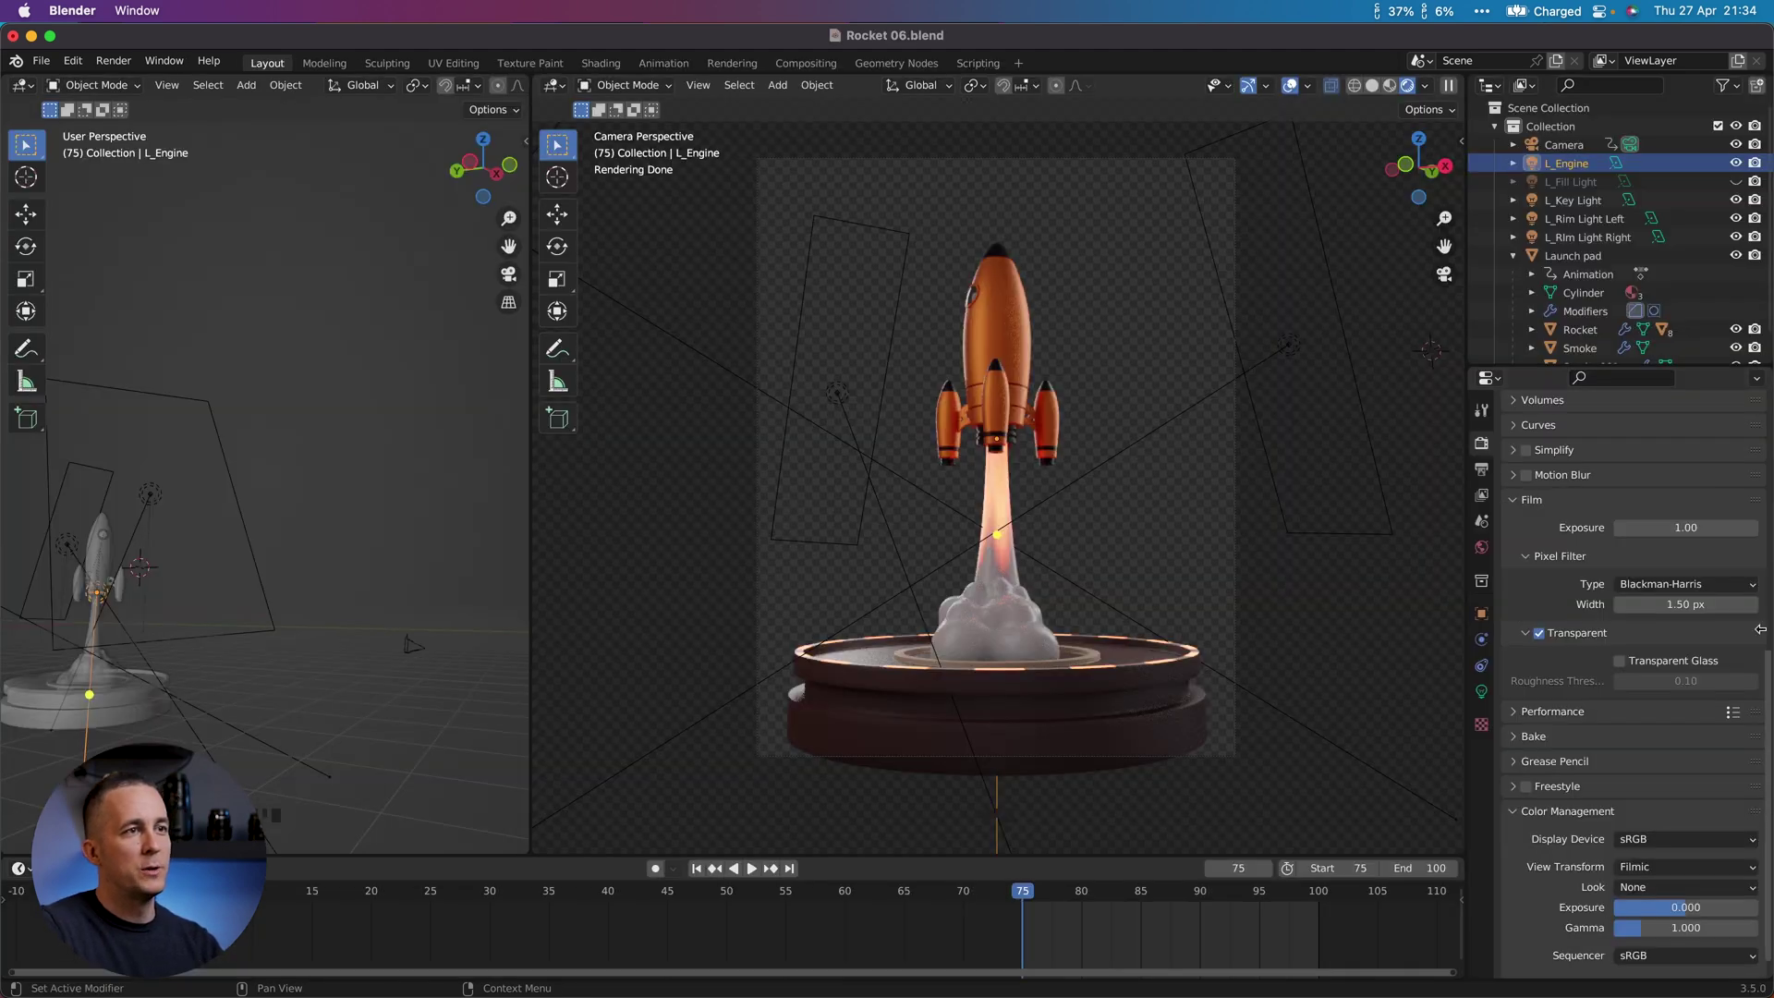
pyautogui.scroll(8, 1690, 619)
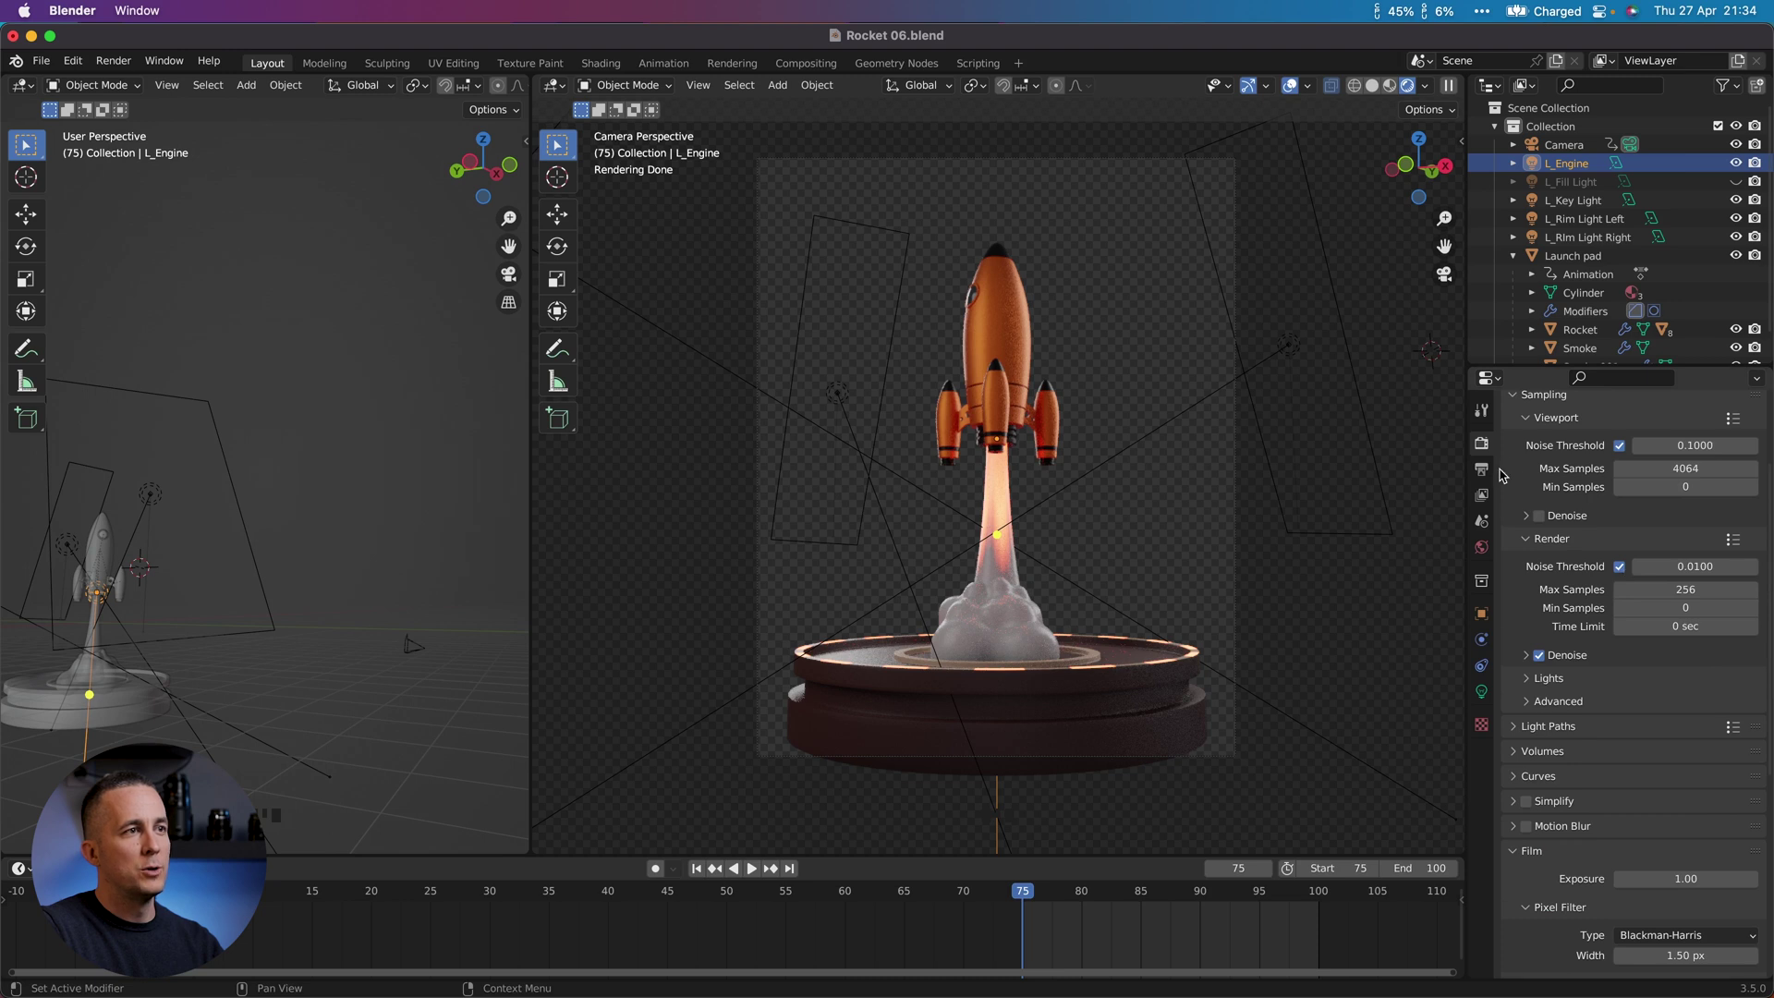
pyautogui.click(1481, 470)
pyautogui.scroll(2, 1663, 481)
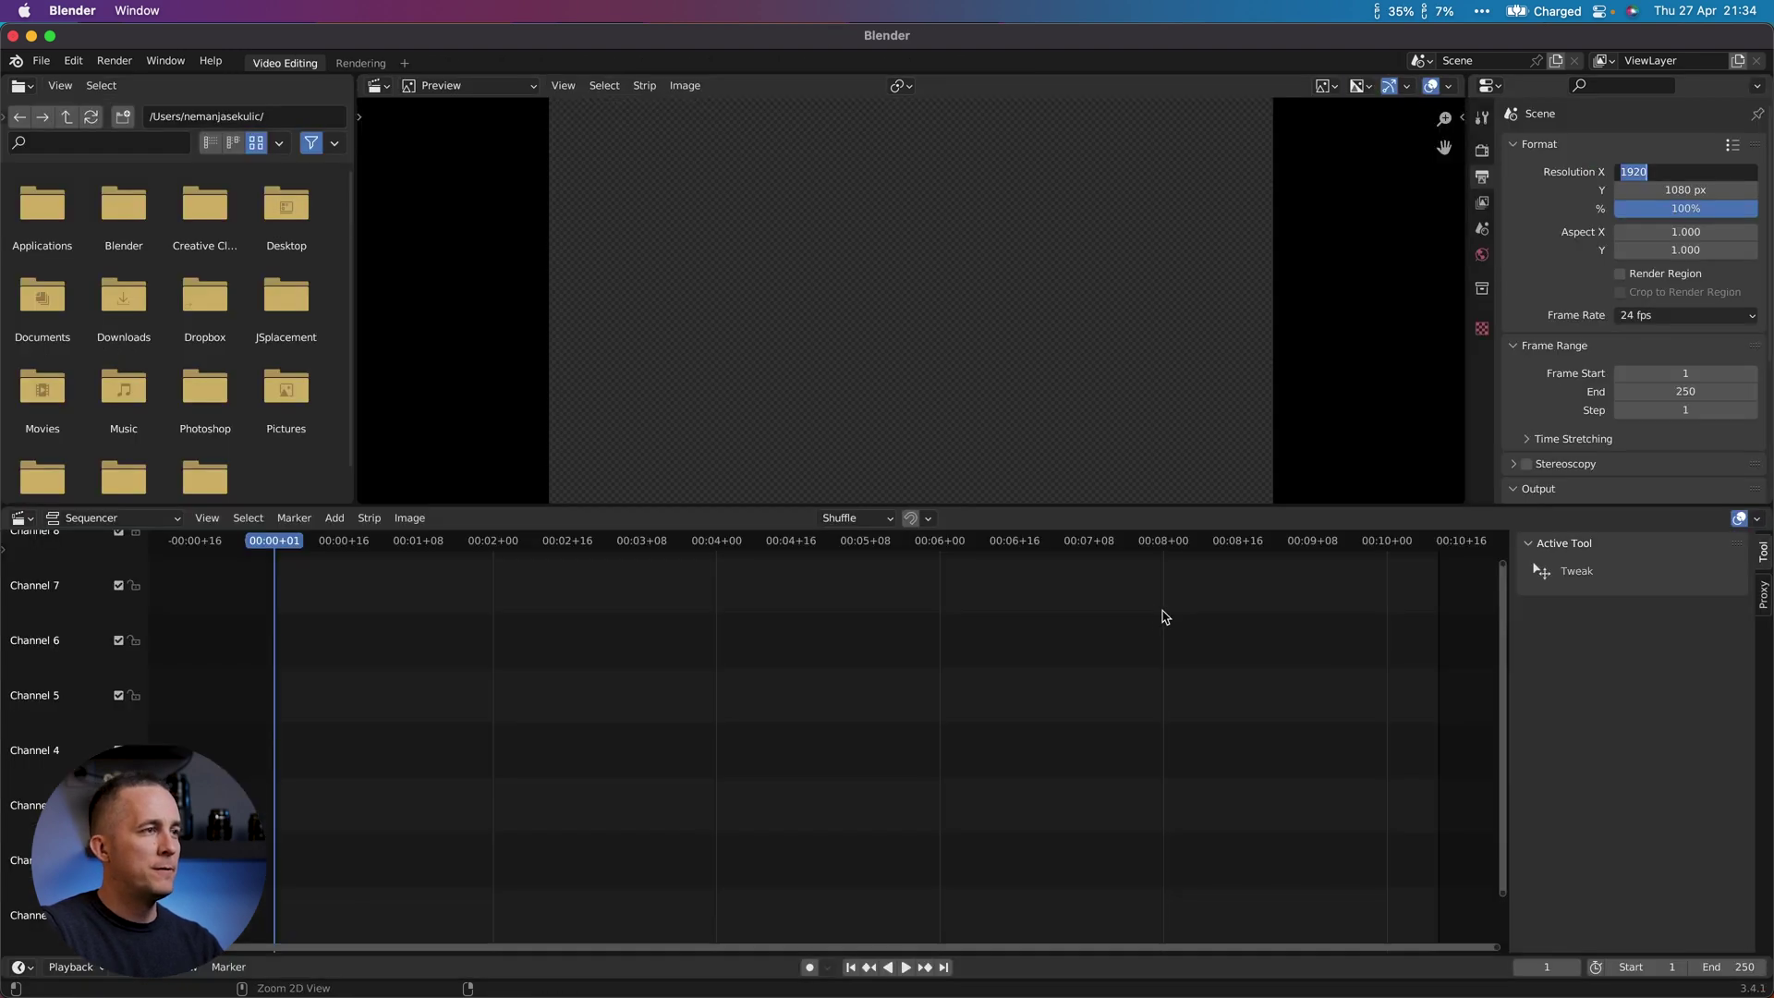
pyautogui.write('18')
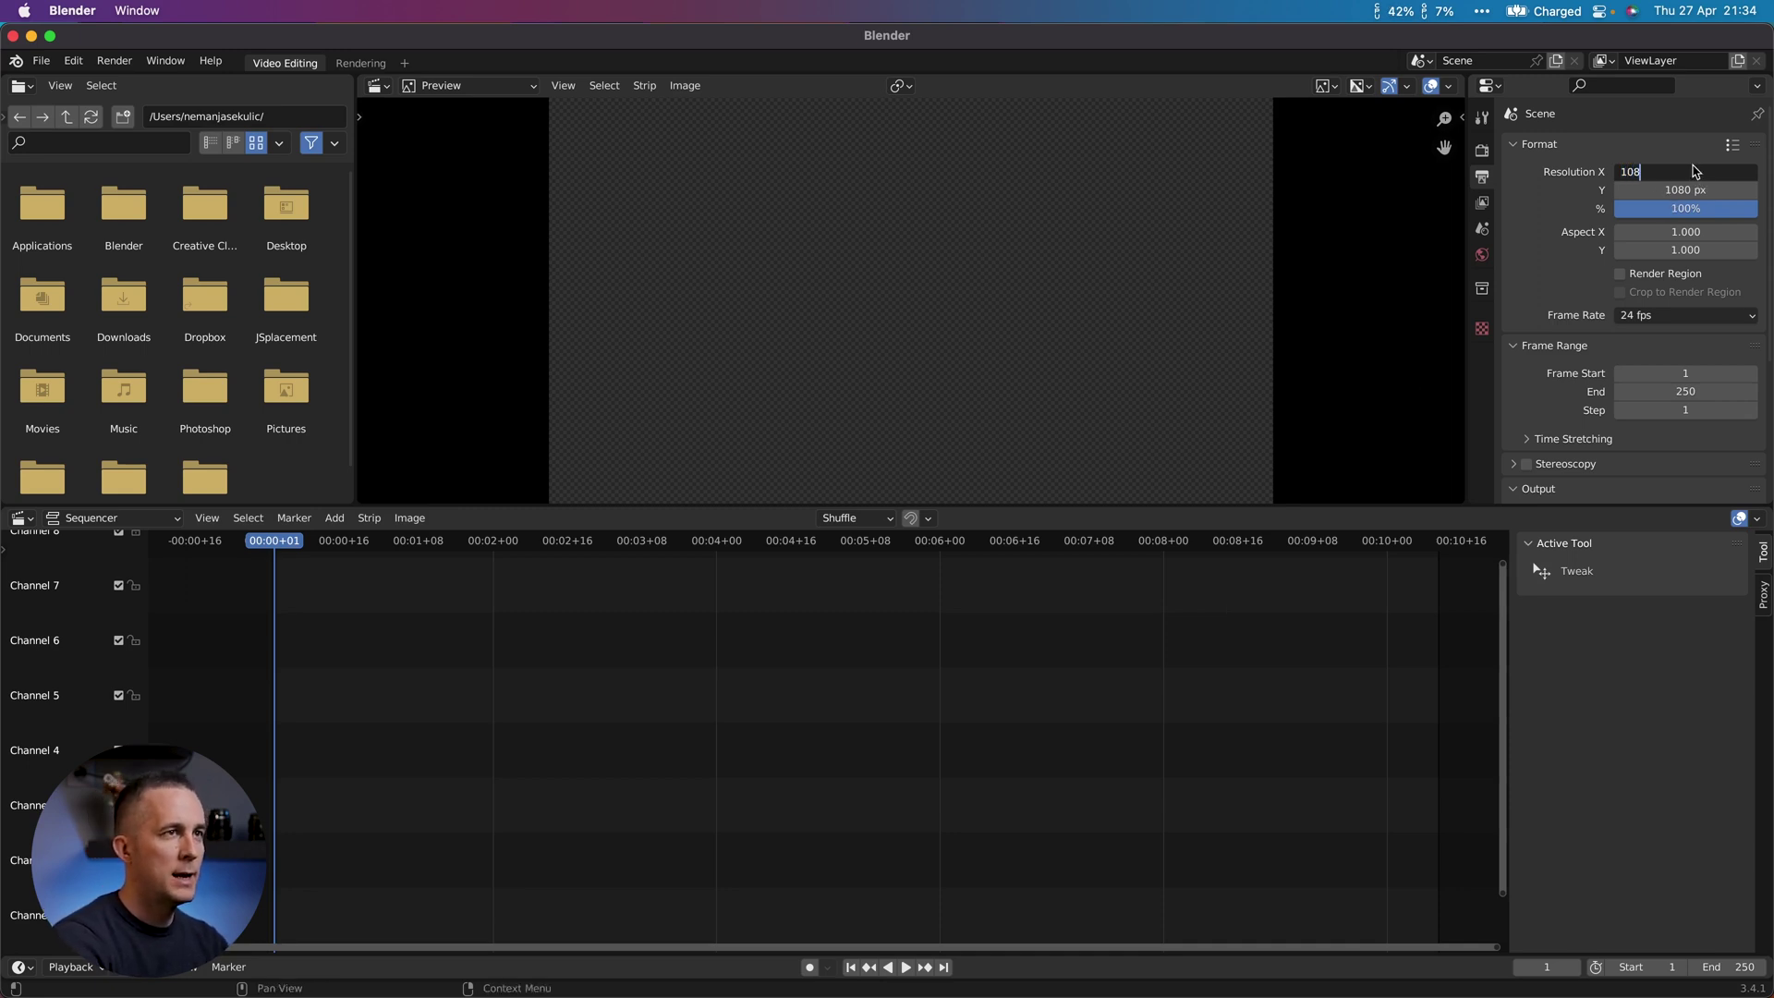
pyautogui.press('Tab')
pyautogui.write('1350')
pyautogui.press('Tab')
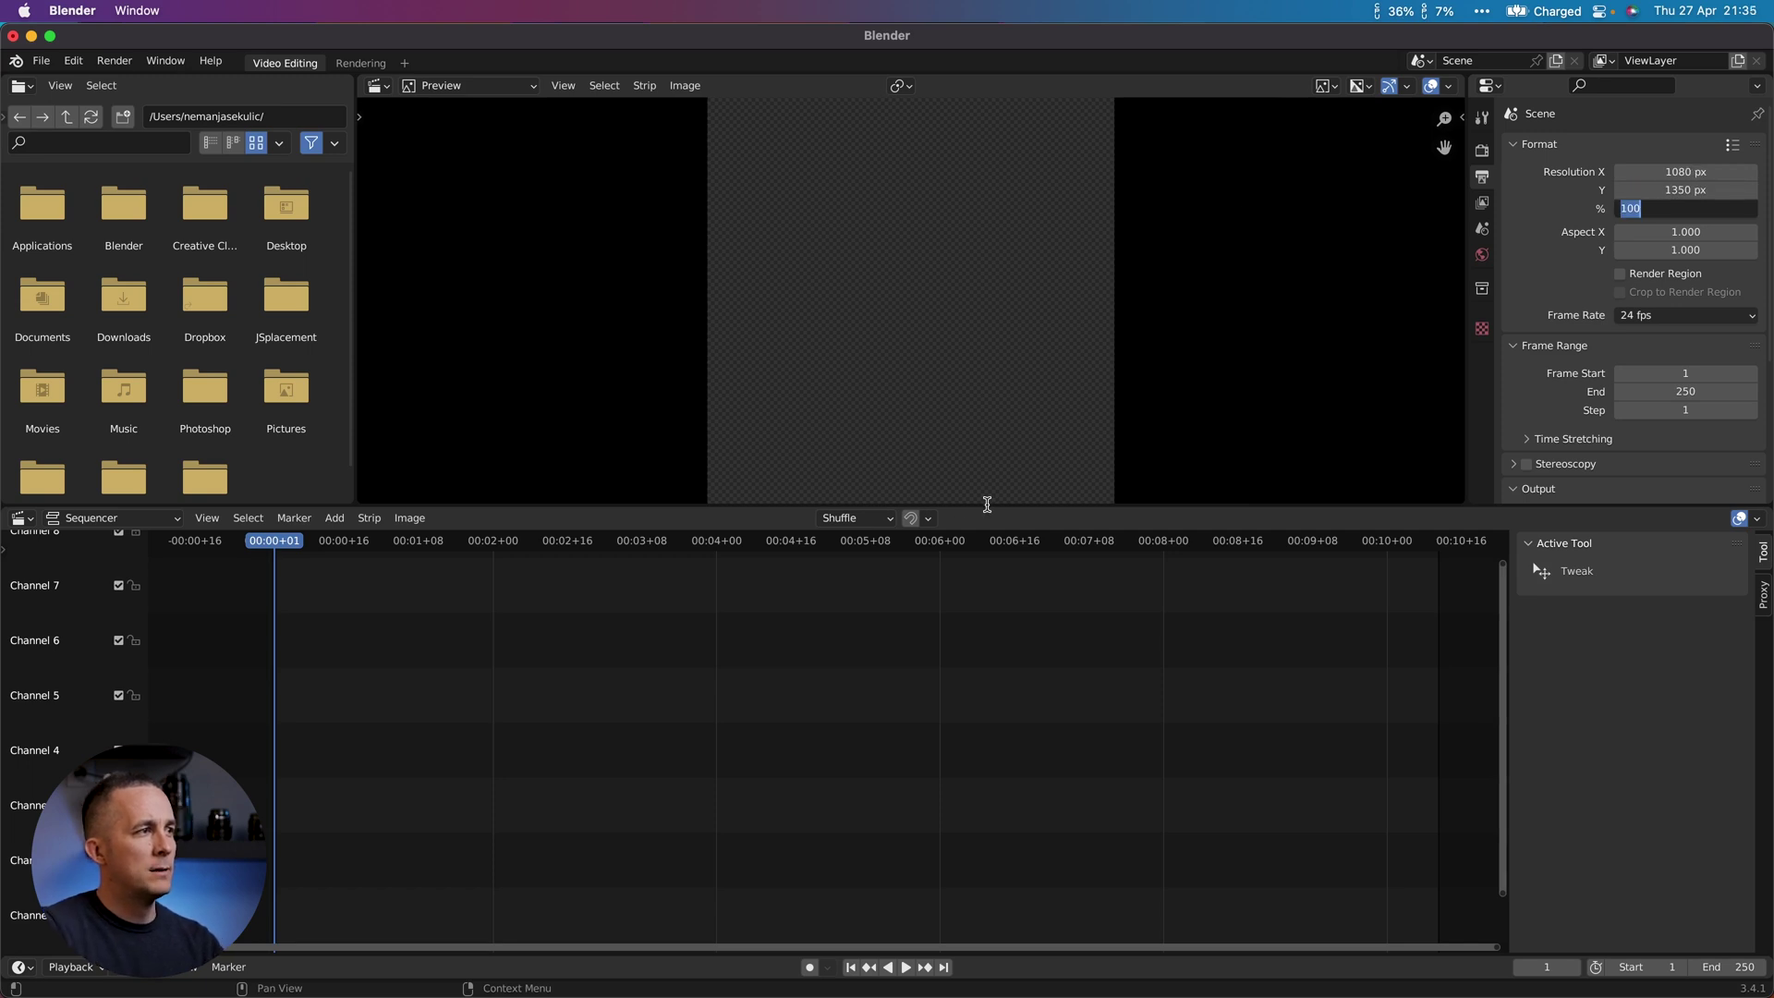
# Step: Change the Frame Range End from 250 to 100 in Output Properties
pyautogui.moveTo(989, 507); pyautogui.dragTo(991, 596)
pyautogui.press('Home')
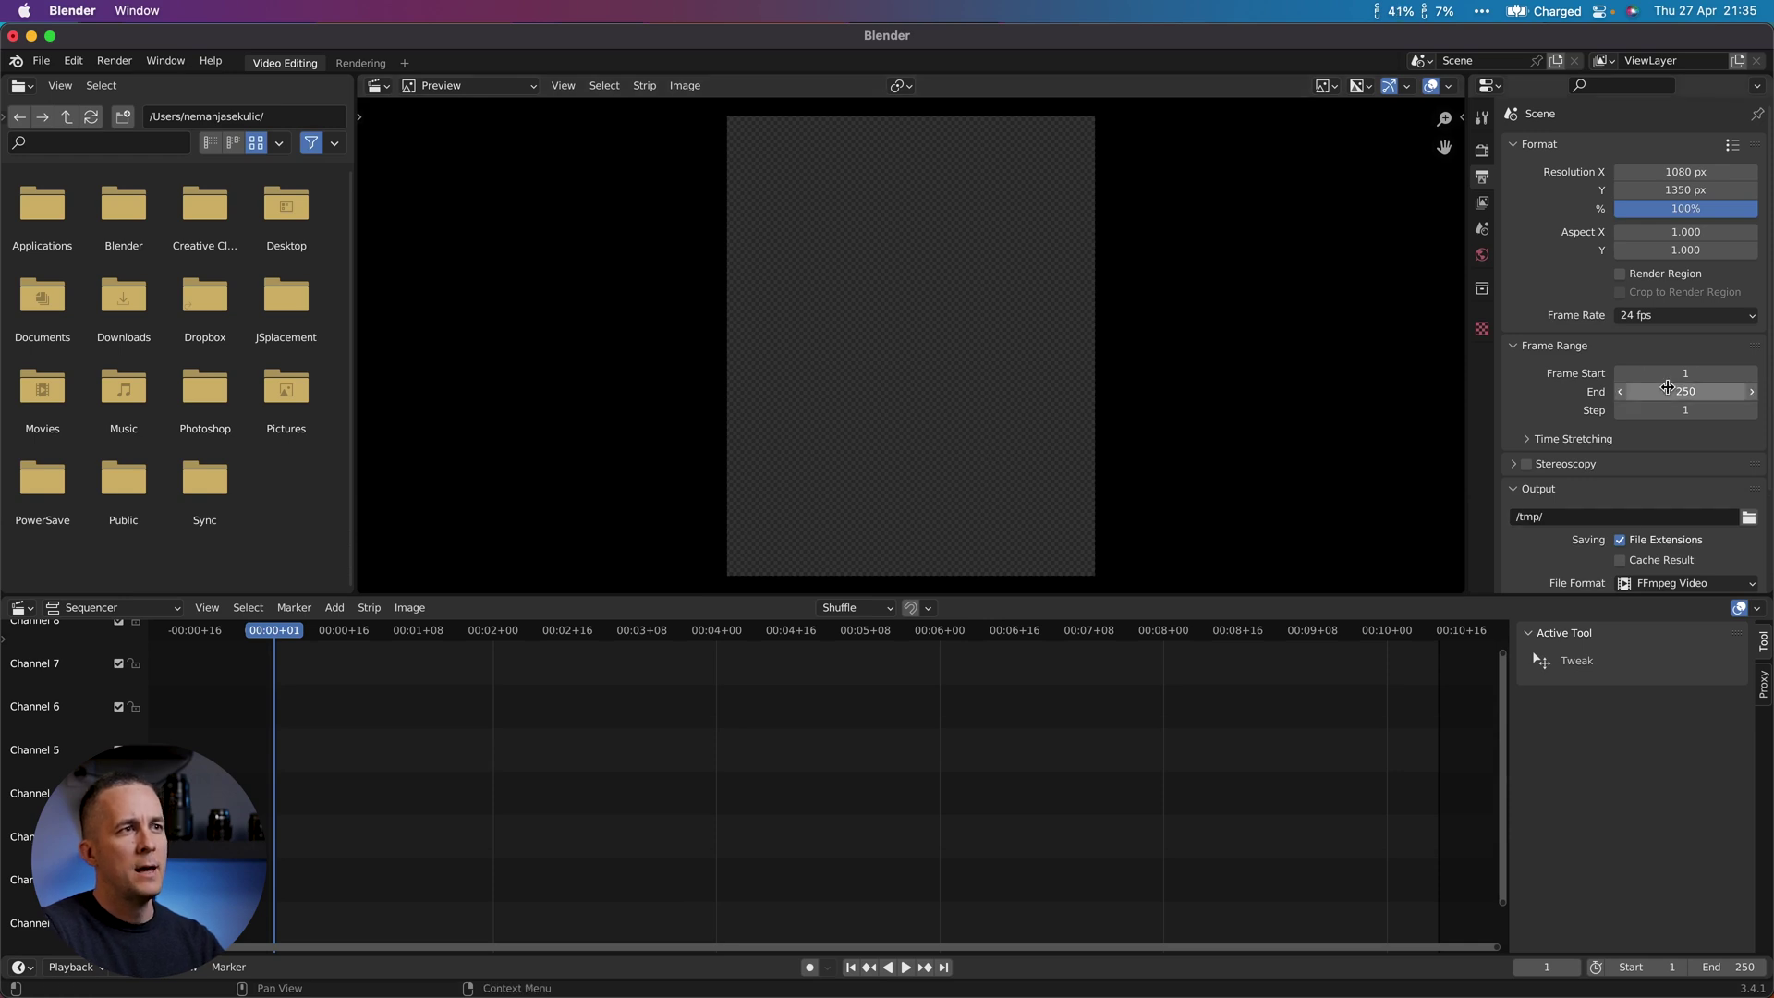
pyautogui.click(1675, 390)
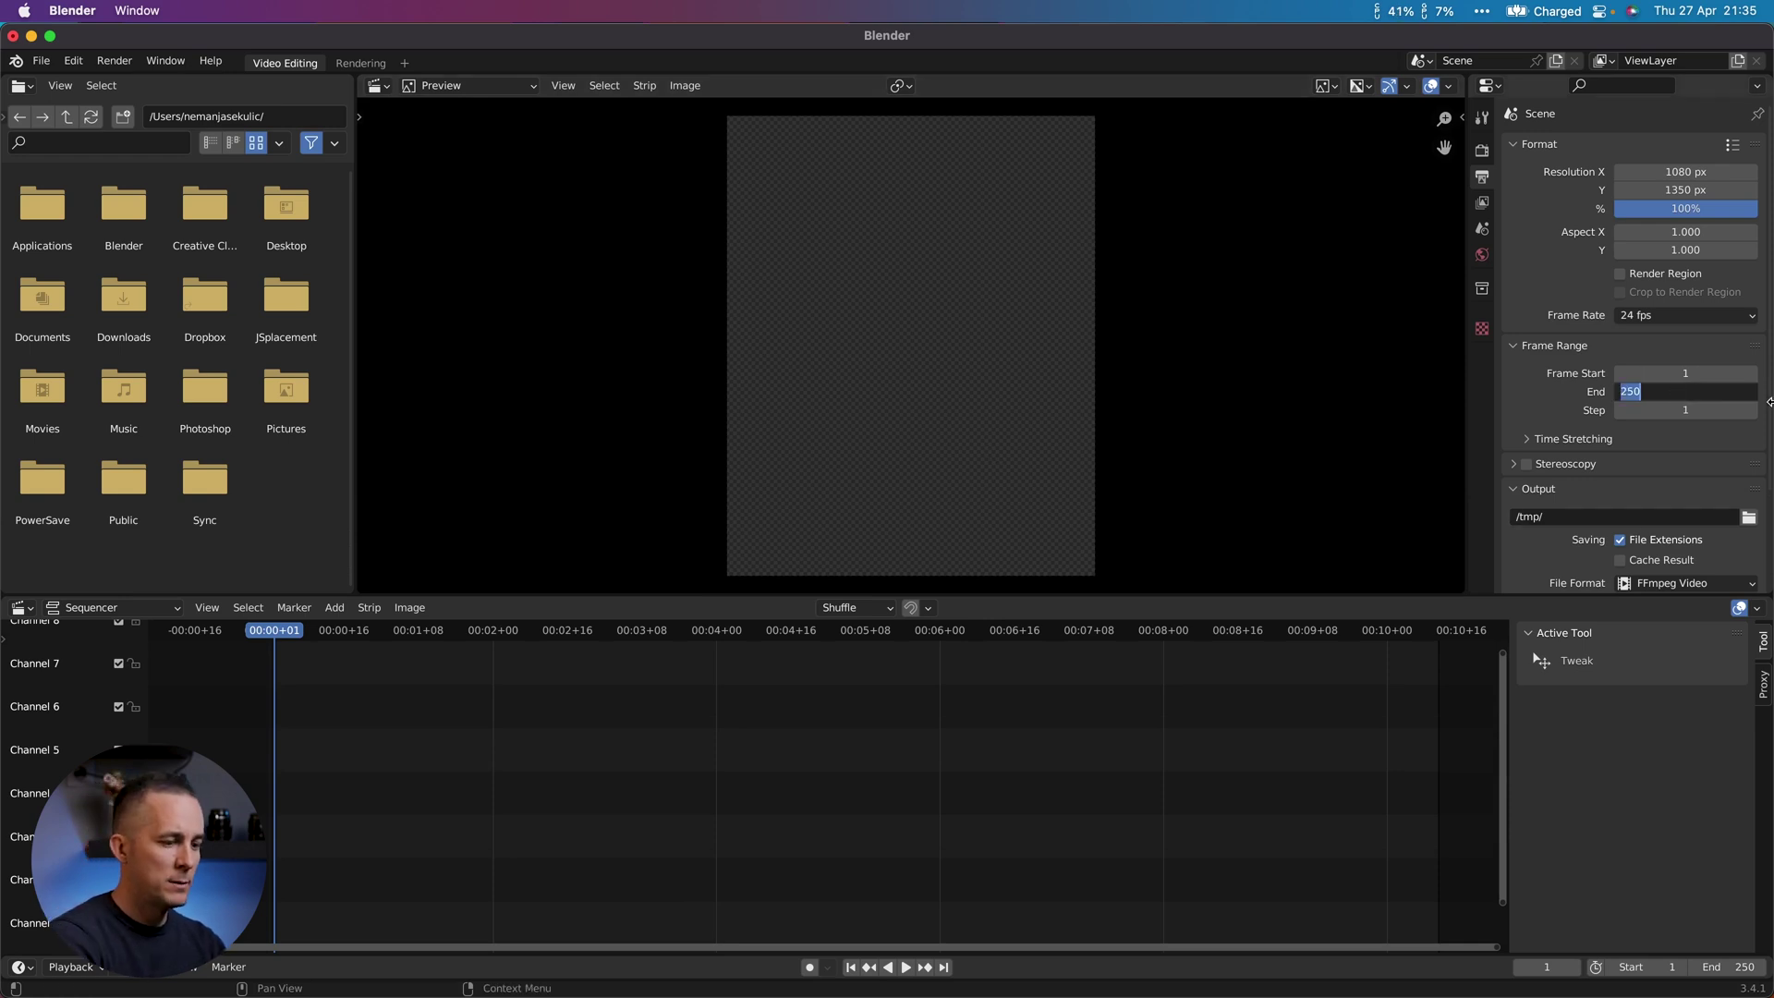
pyautogui.write('100')
pyautogui.press('Return')
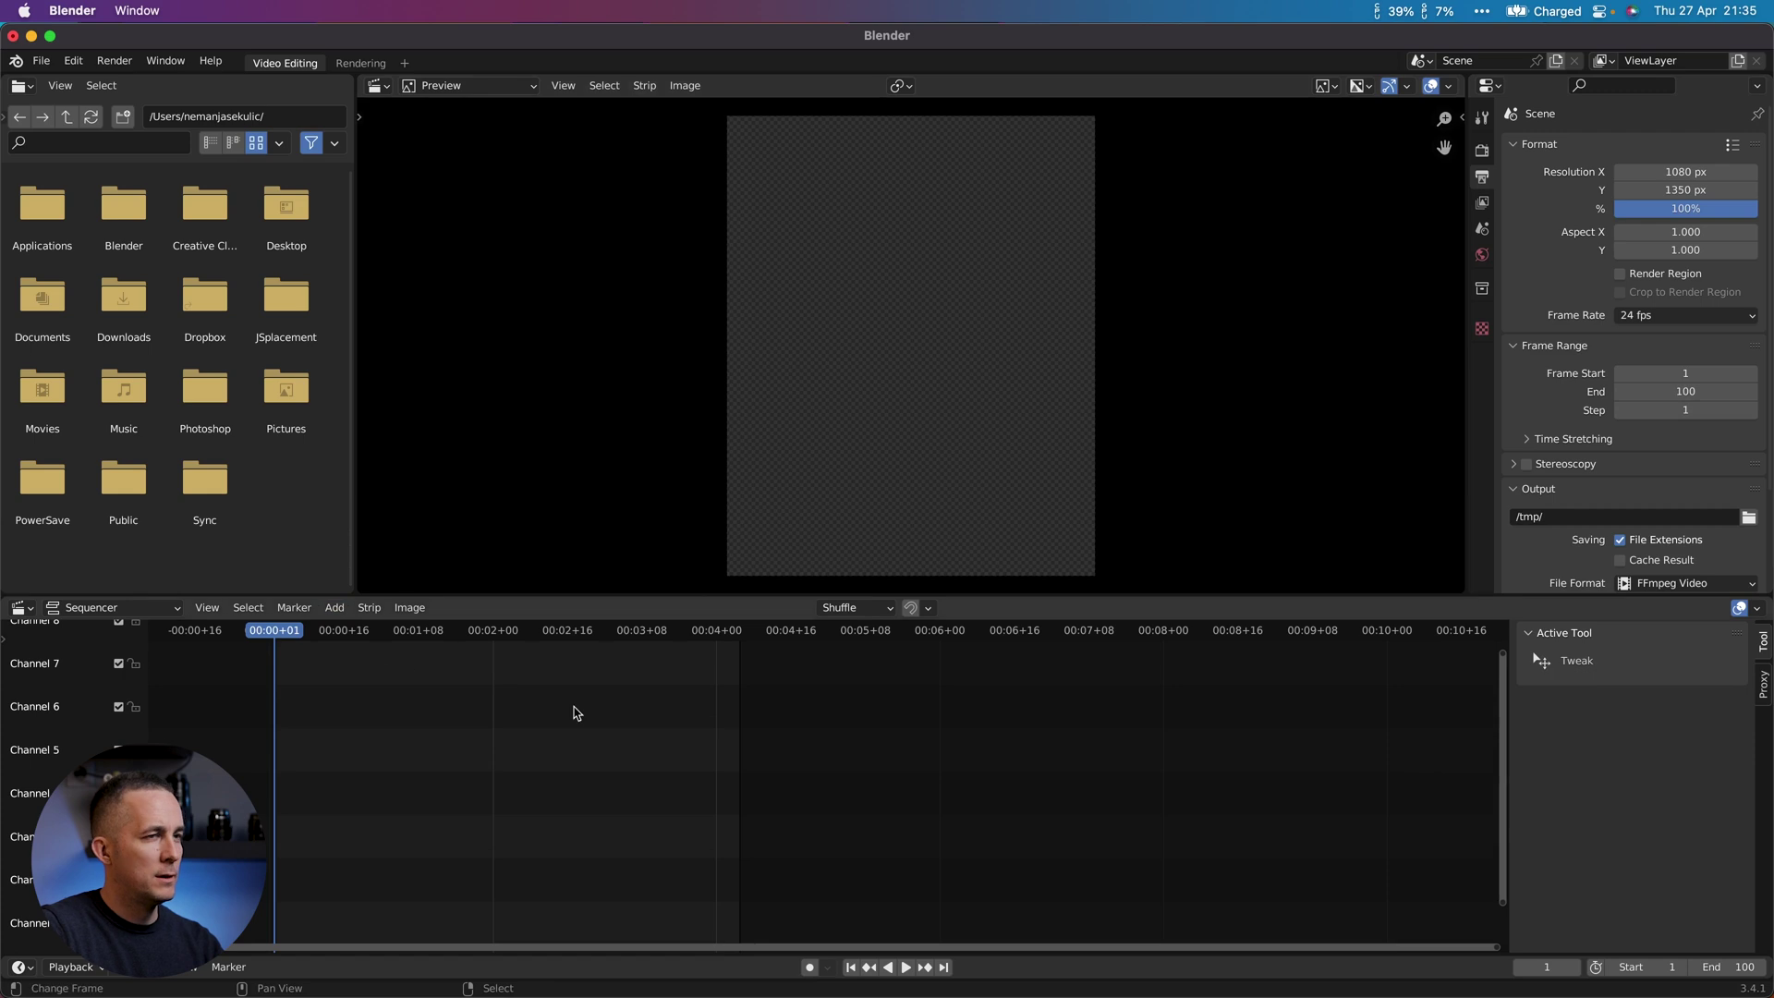
pyautogui.scroll(-3, 1536, 462)
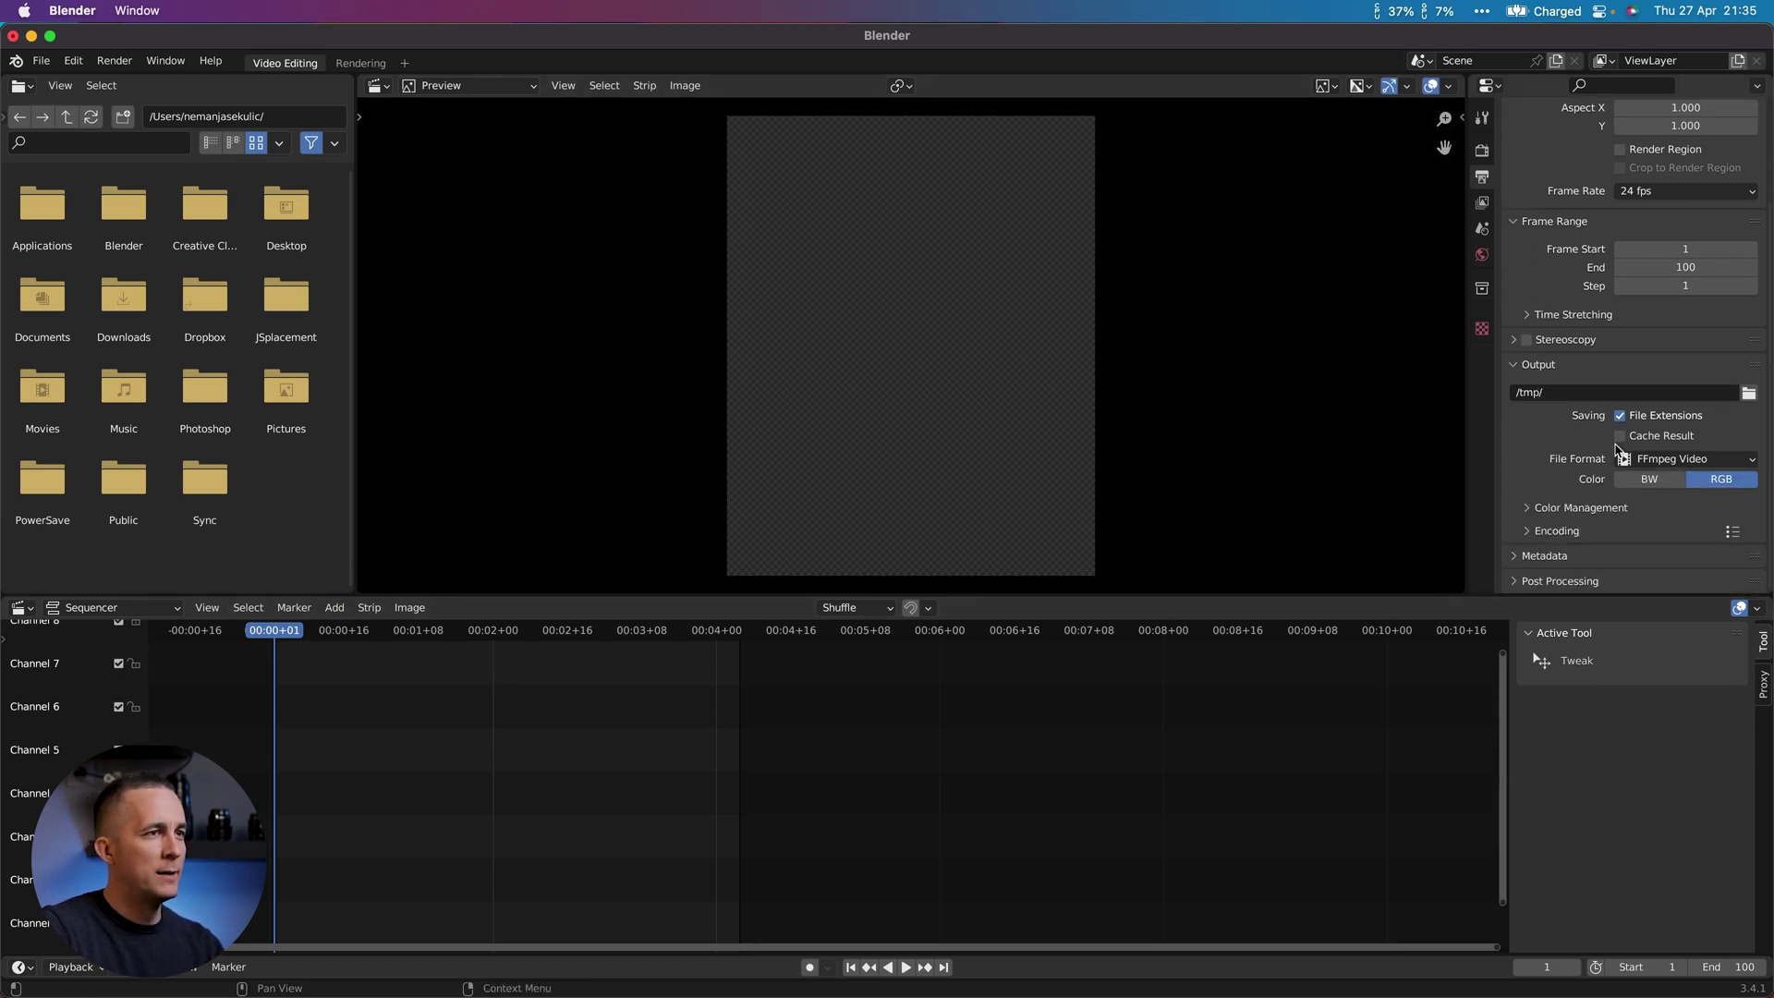
pyautogui.scroll(1, 1582, 495)
pyautogui.scroll(2, 1582, 496)
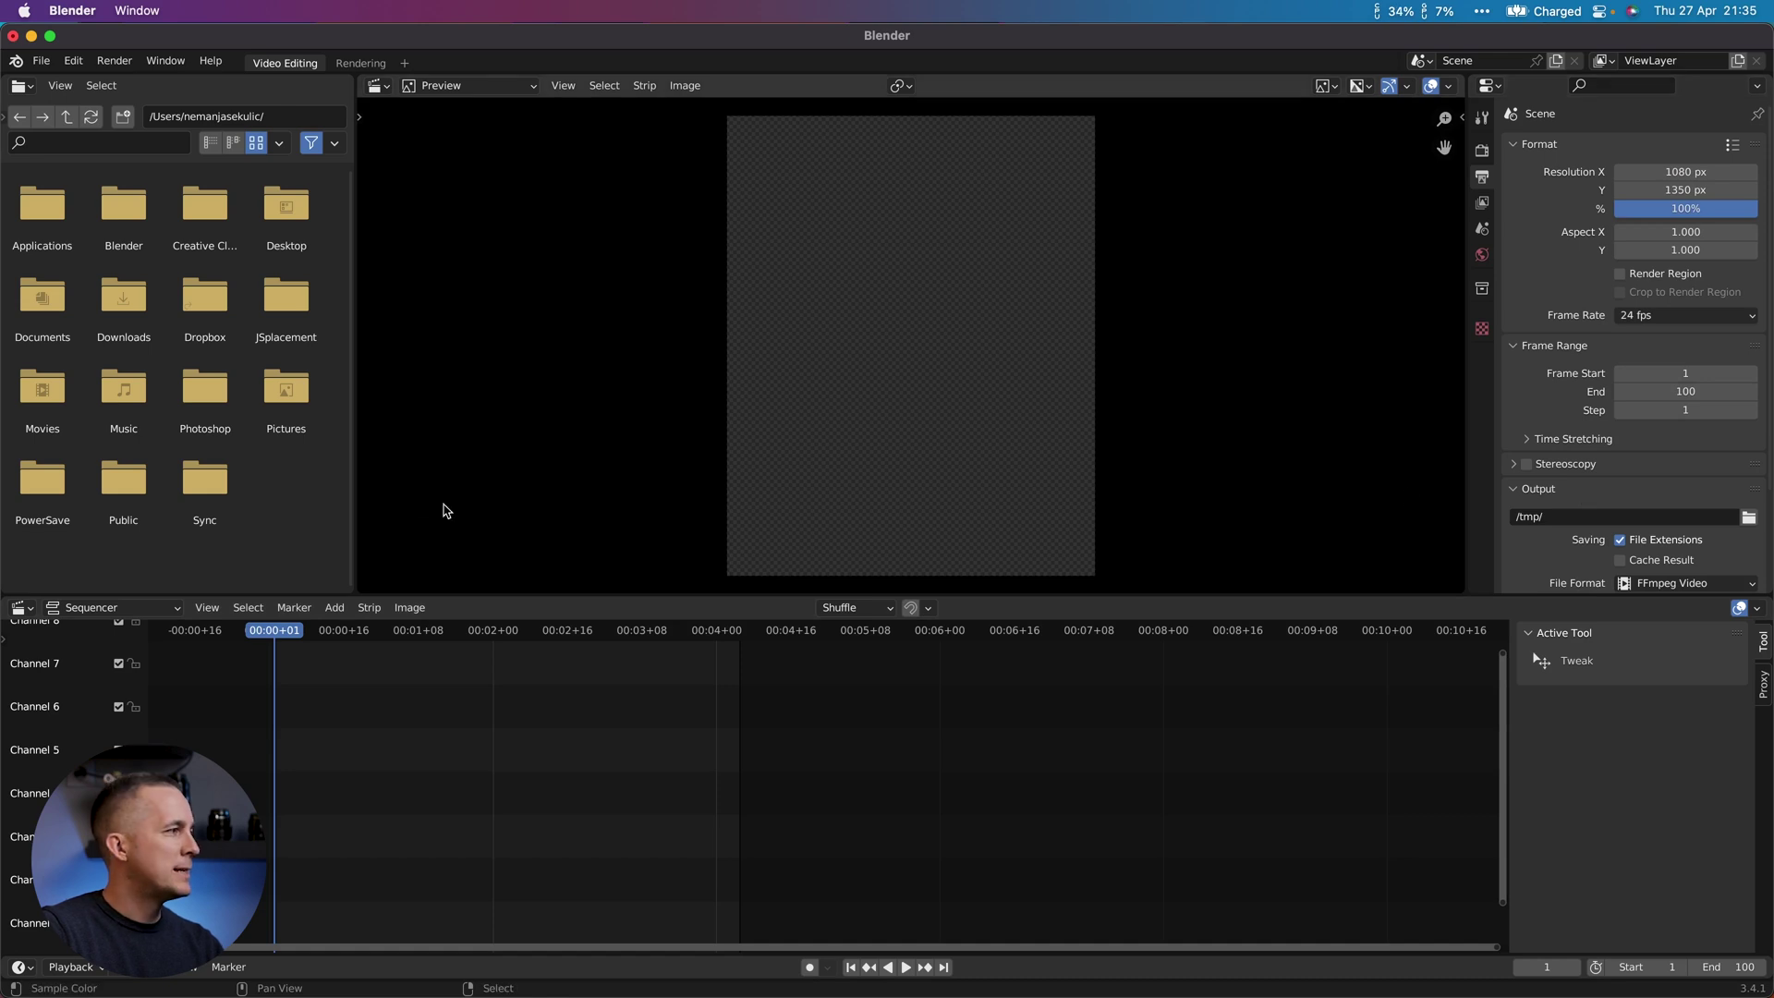
# Step: Add every tmp*.exr frame from Rocket_C/01 as a single image strip
pyautogui.click(334, 607)
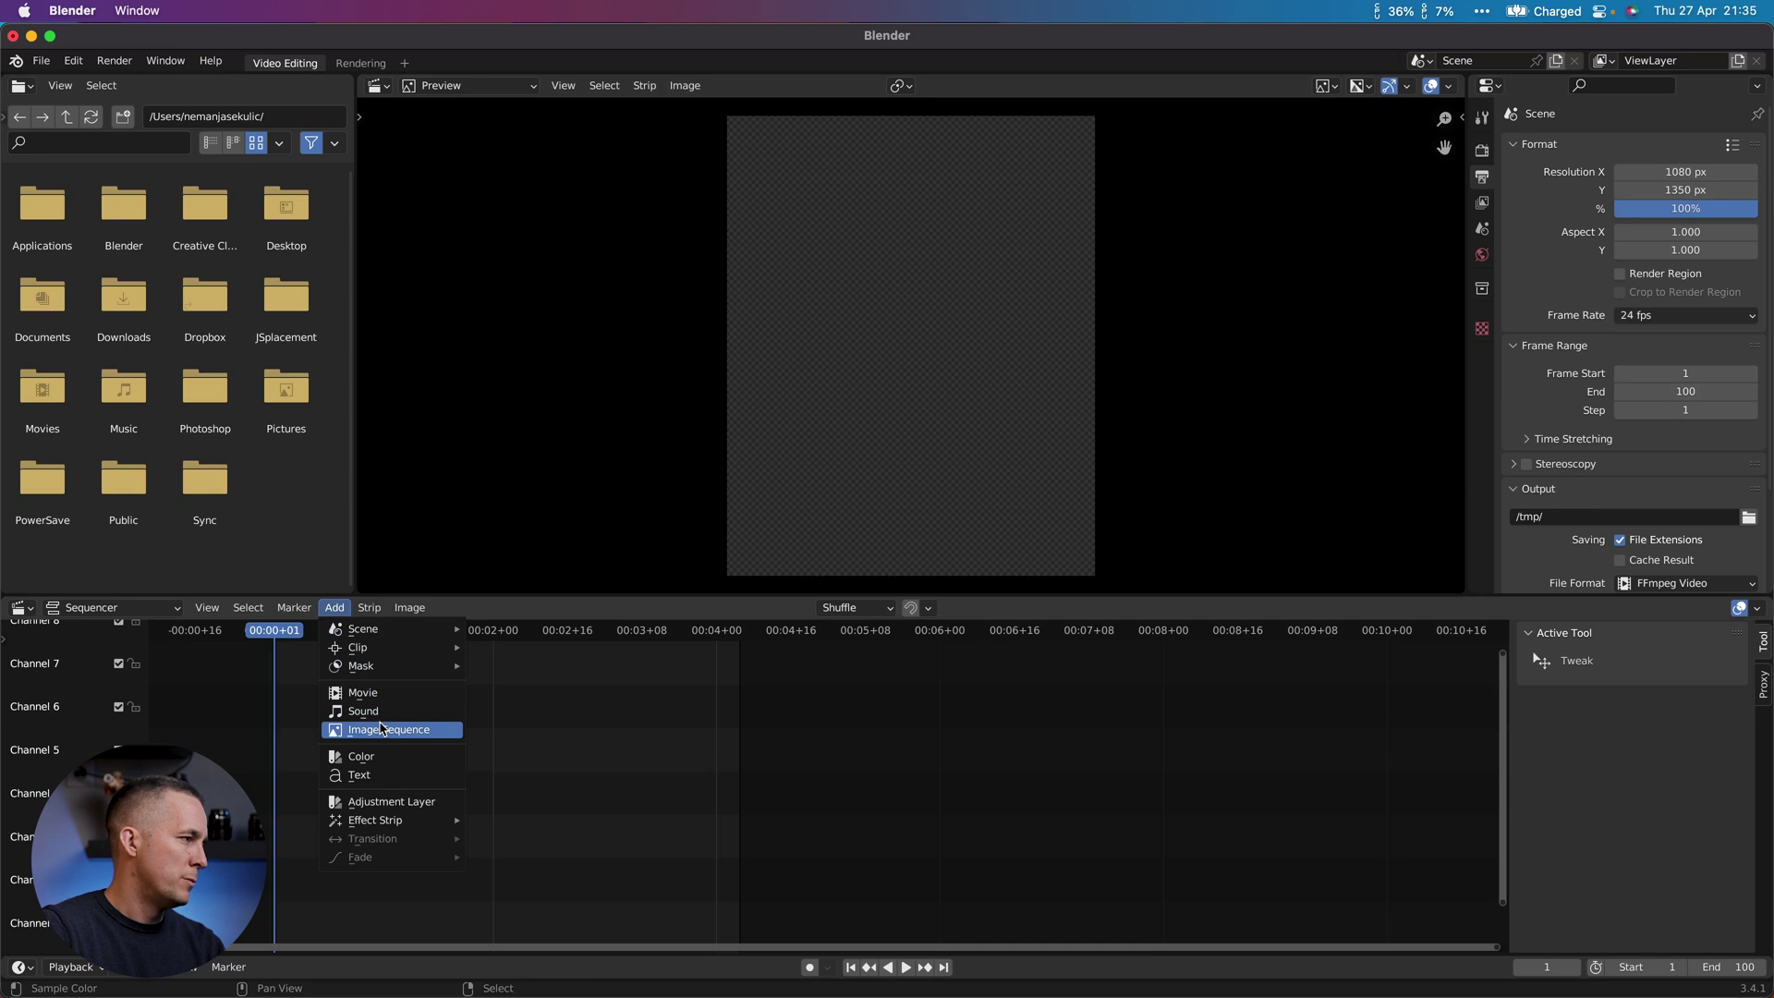
pyautogui.click(384, 731)
pyautogui.doubleClick(676, 461)
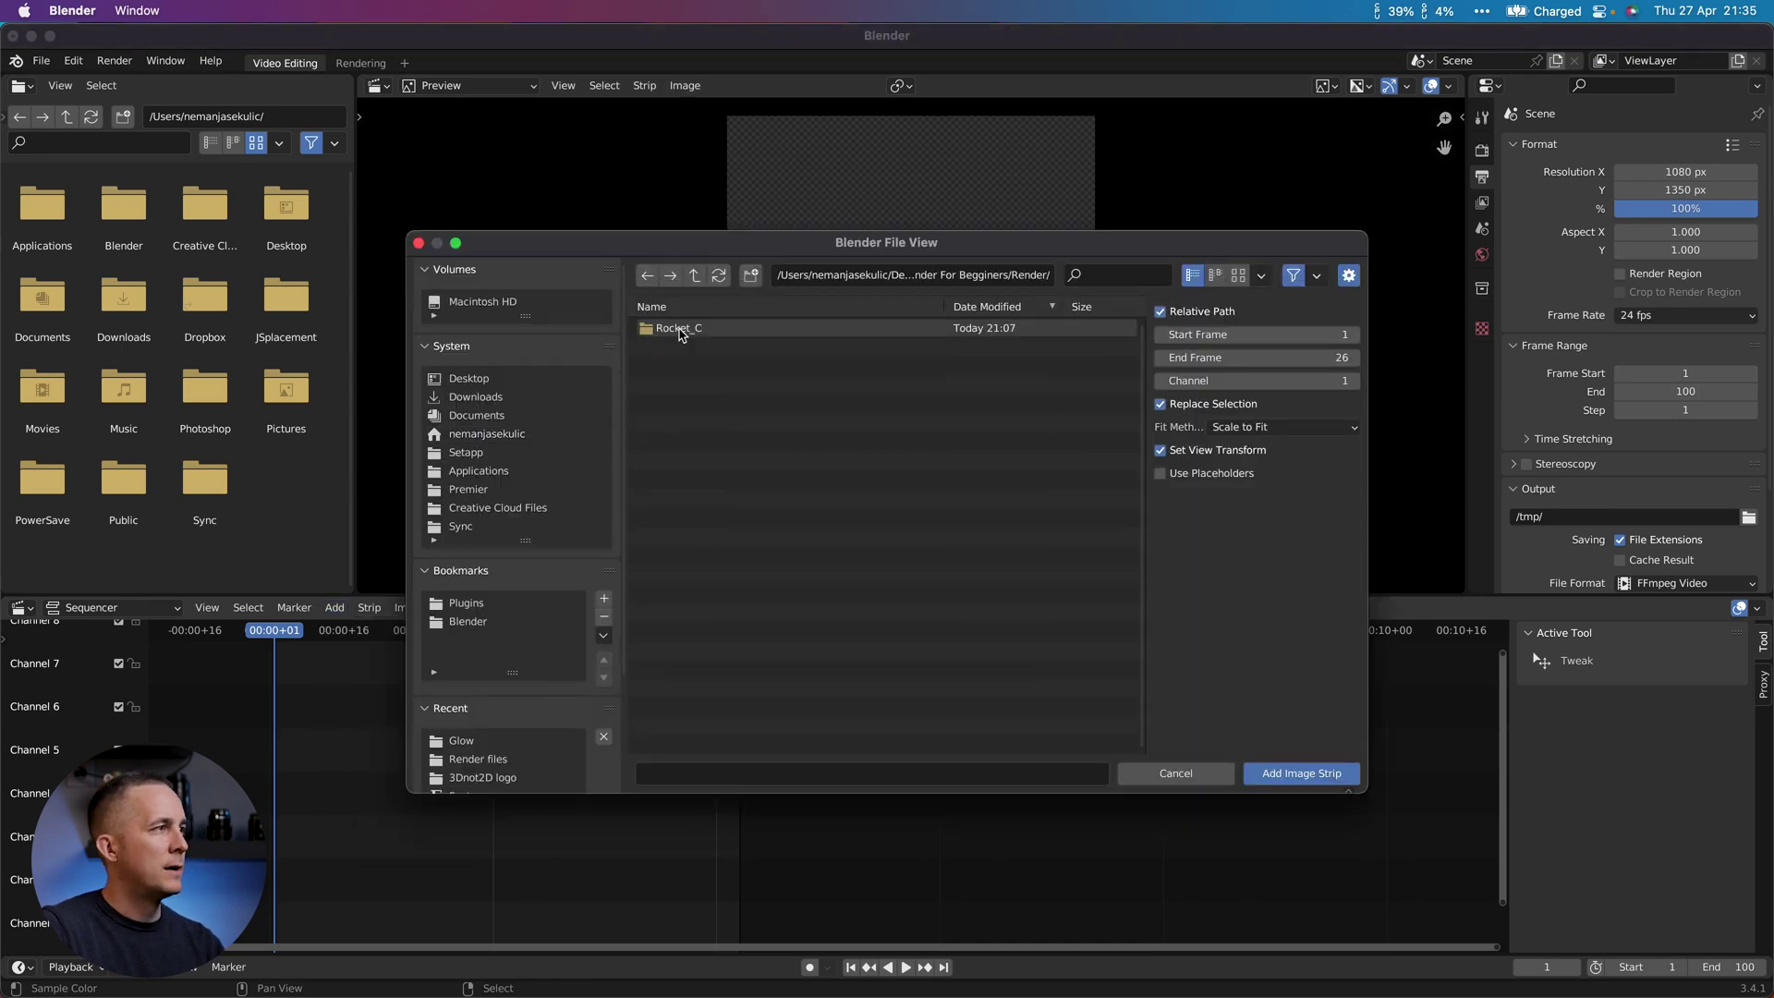
pyautogui.doubleClick(679, 331)
pyautogui.click(702, 334)
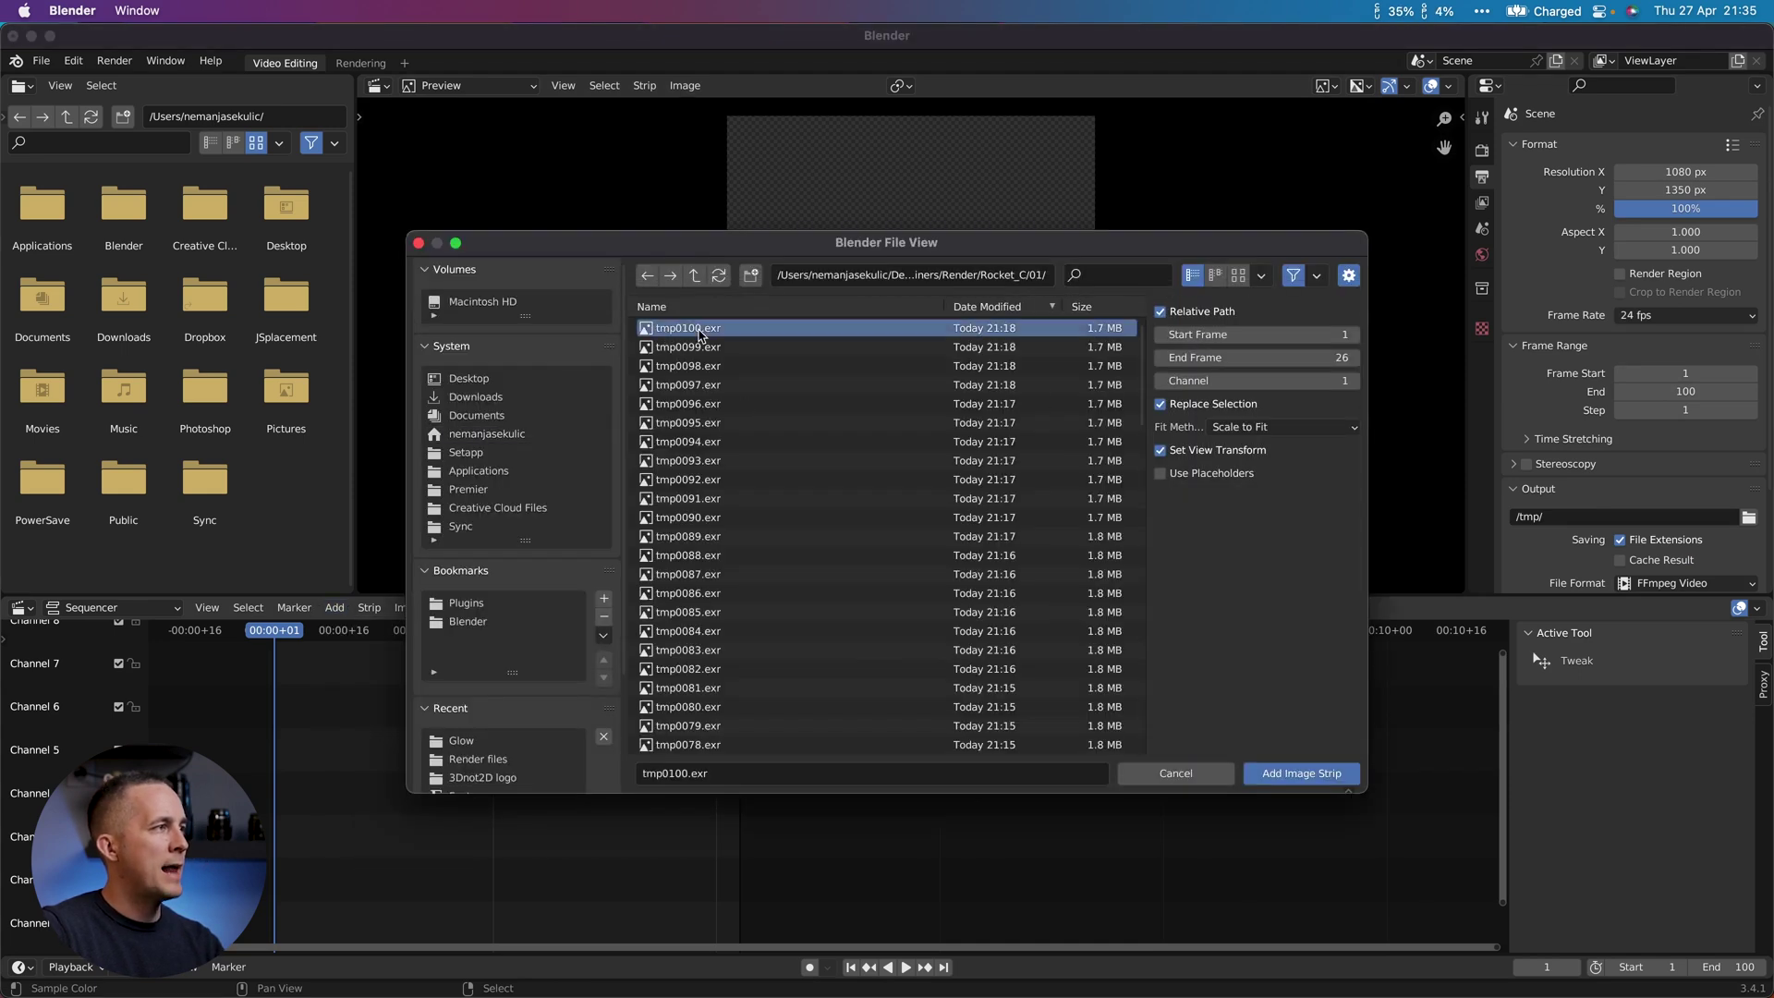
pyautogui.press('a')
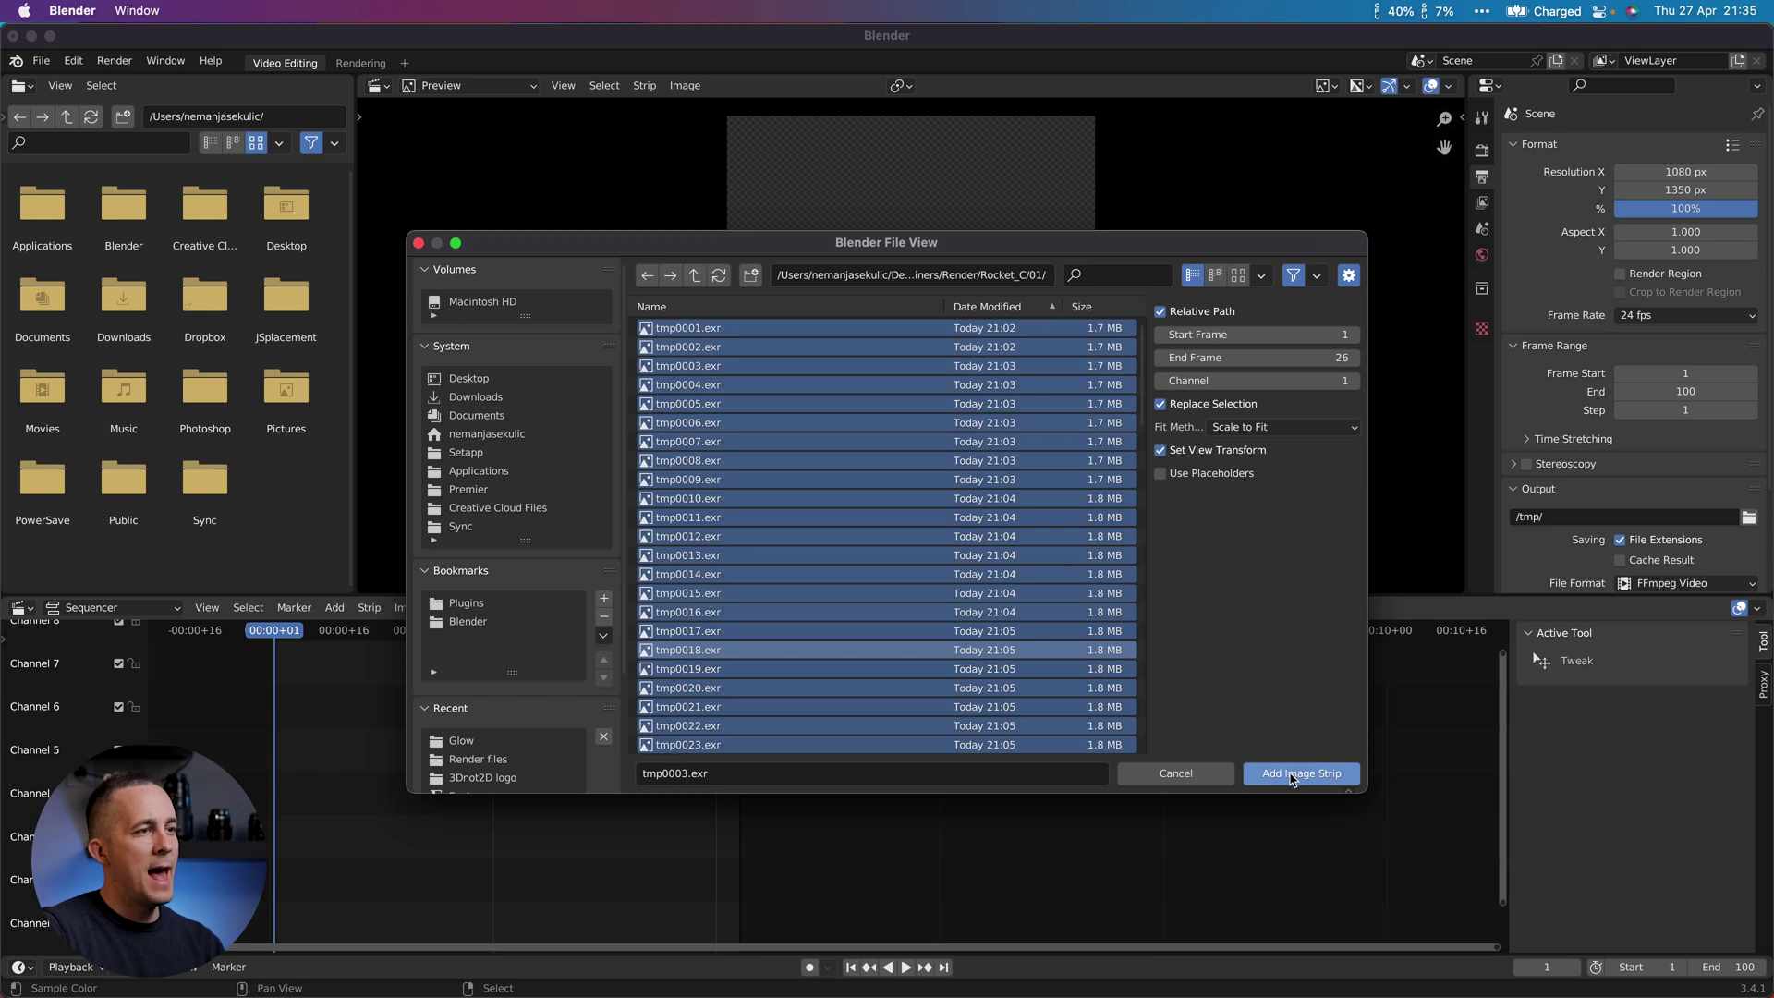
pyautogui.click(1295, 776)
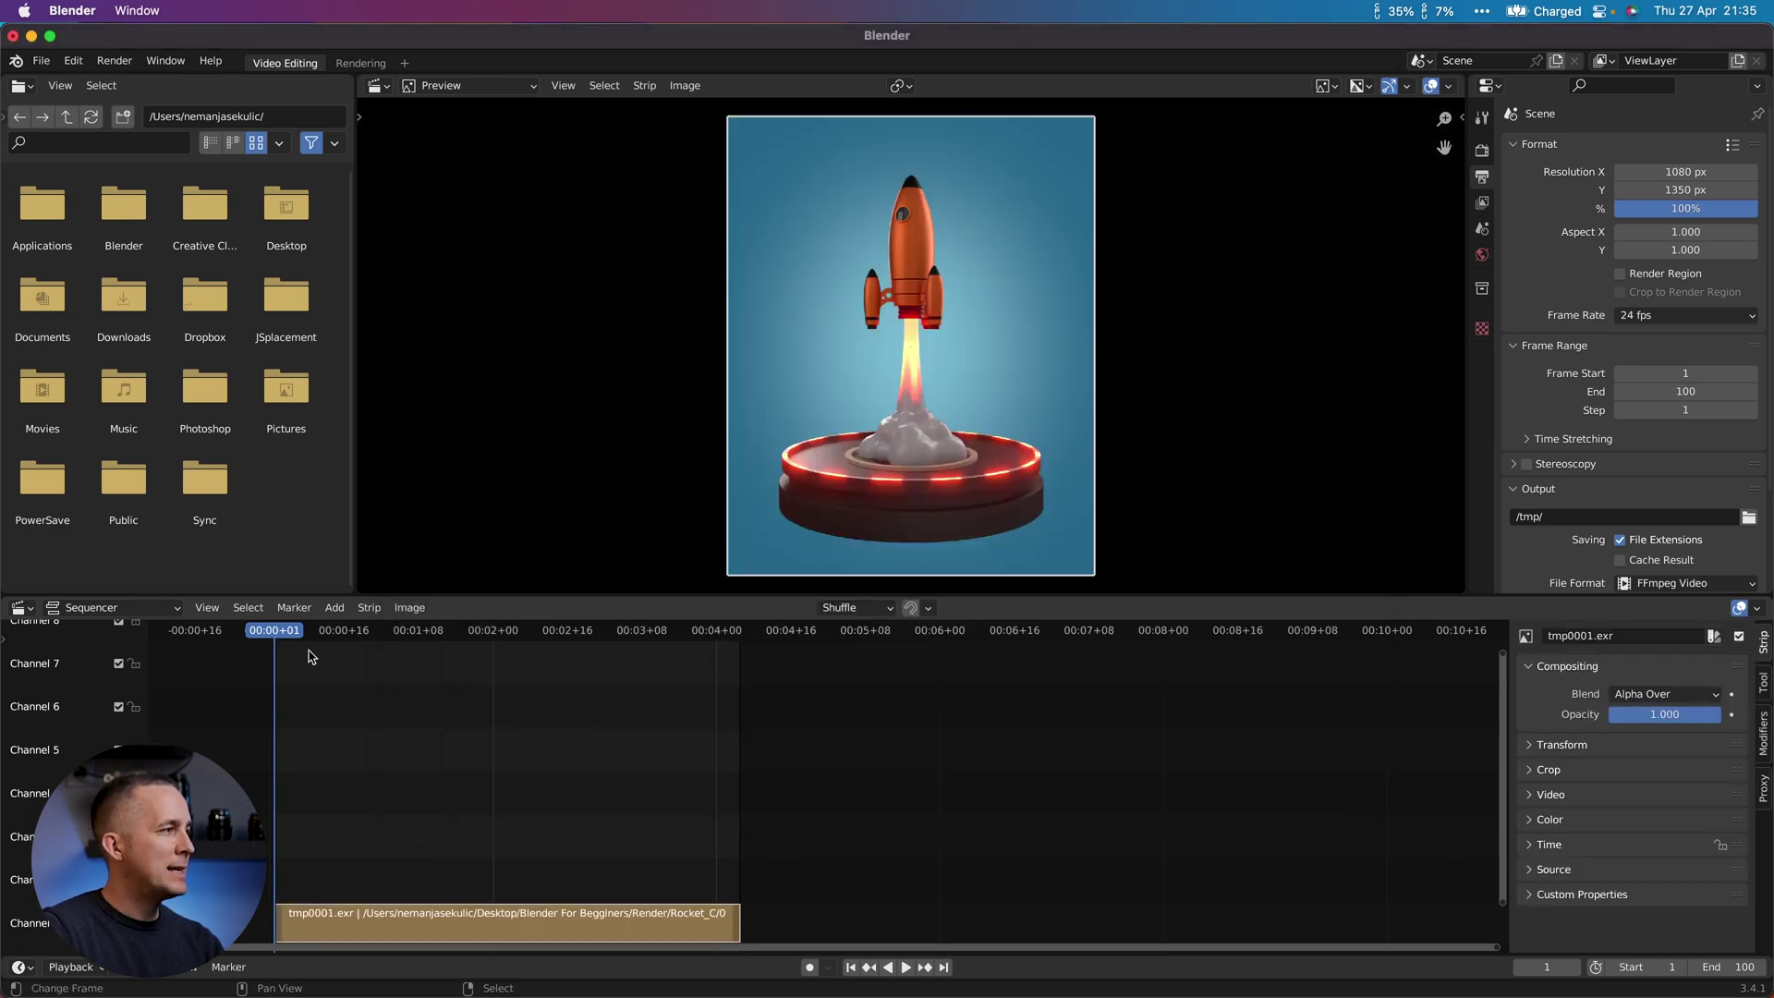
# Step: Play back the rocket strip, then Quick Look tmp0003.exr in Finder
pyautogui.press('space')
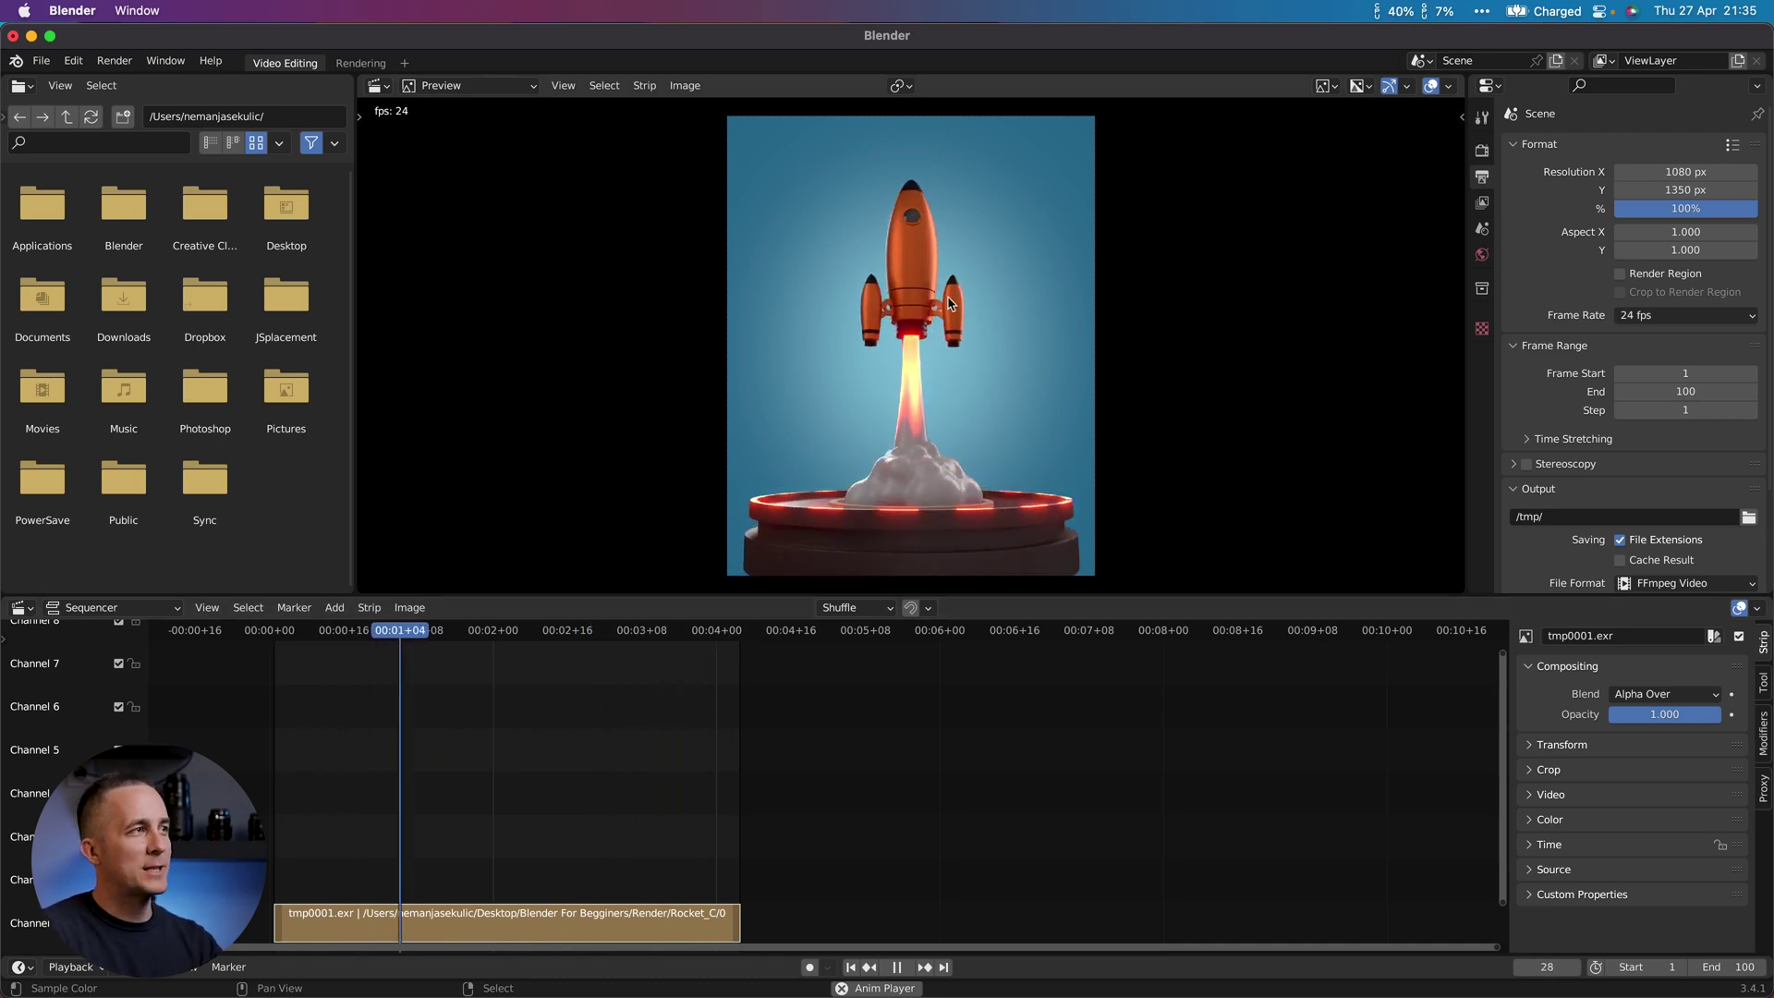
pyautogui.press('space')
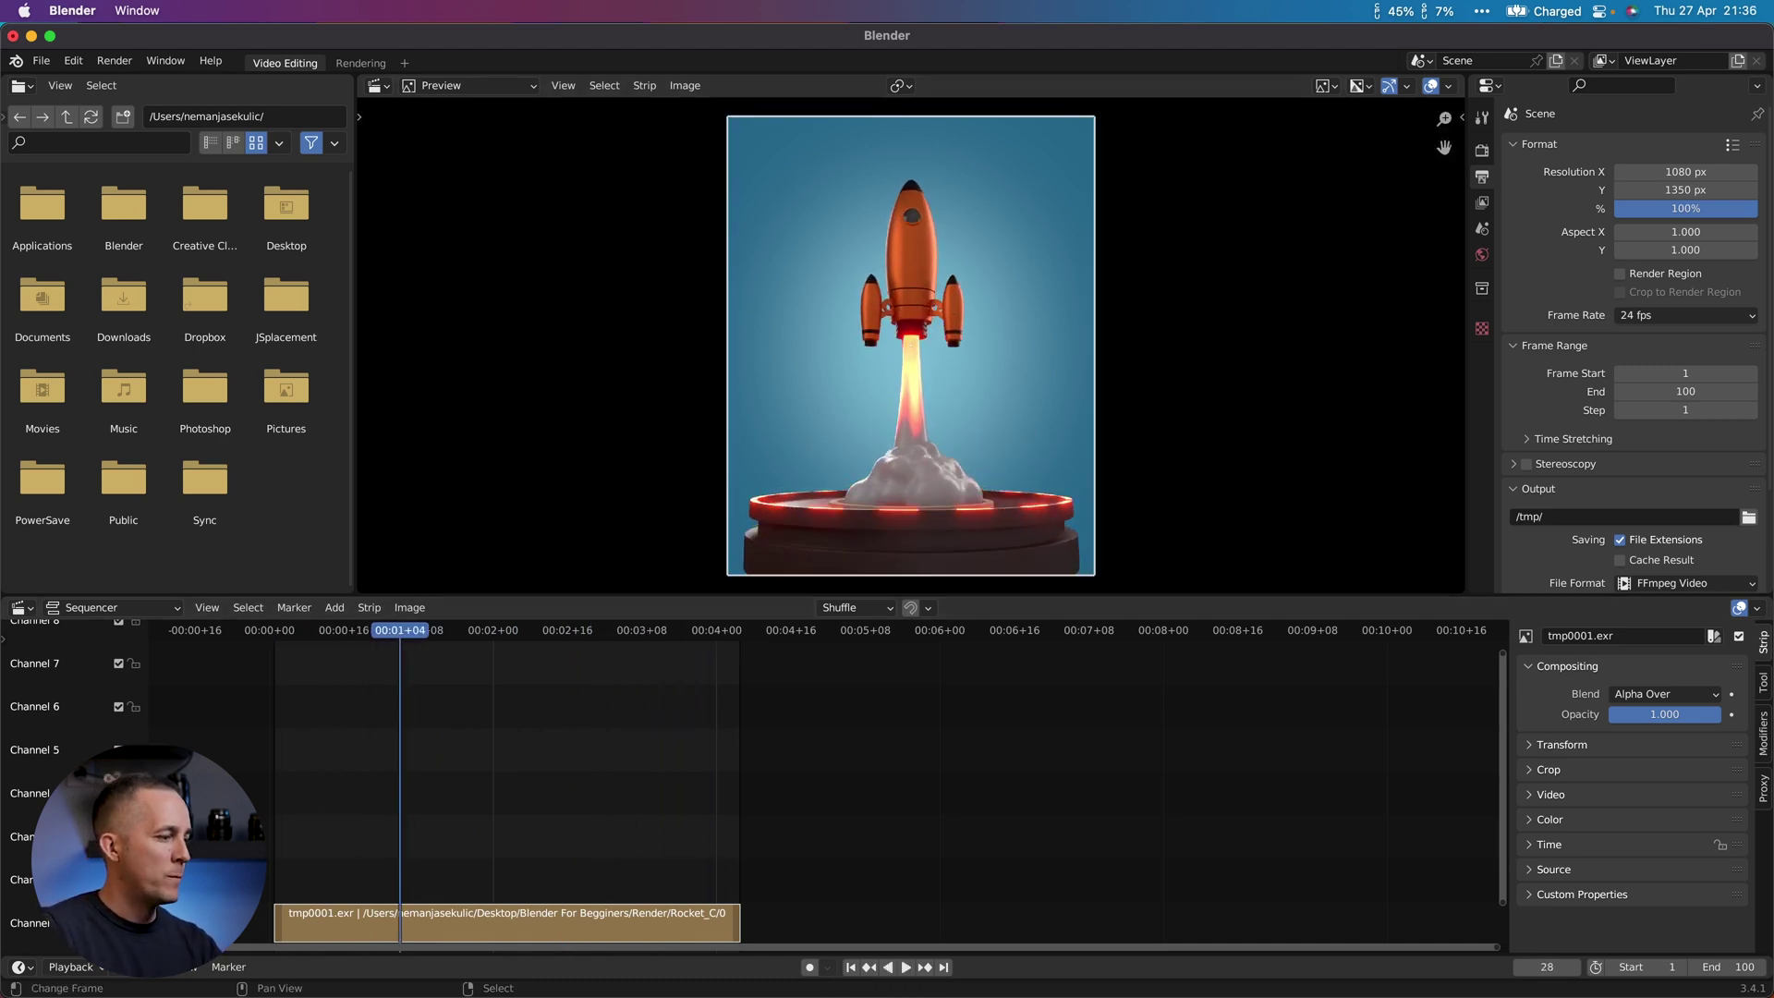
pyautogui.press('super+Tab')
pyautogui.scroll(15, 564, 453)
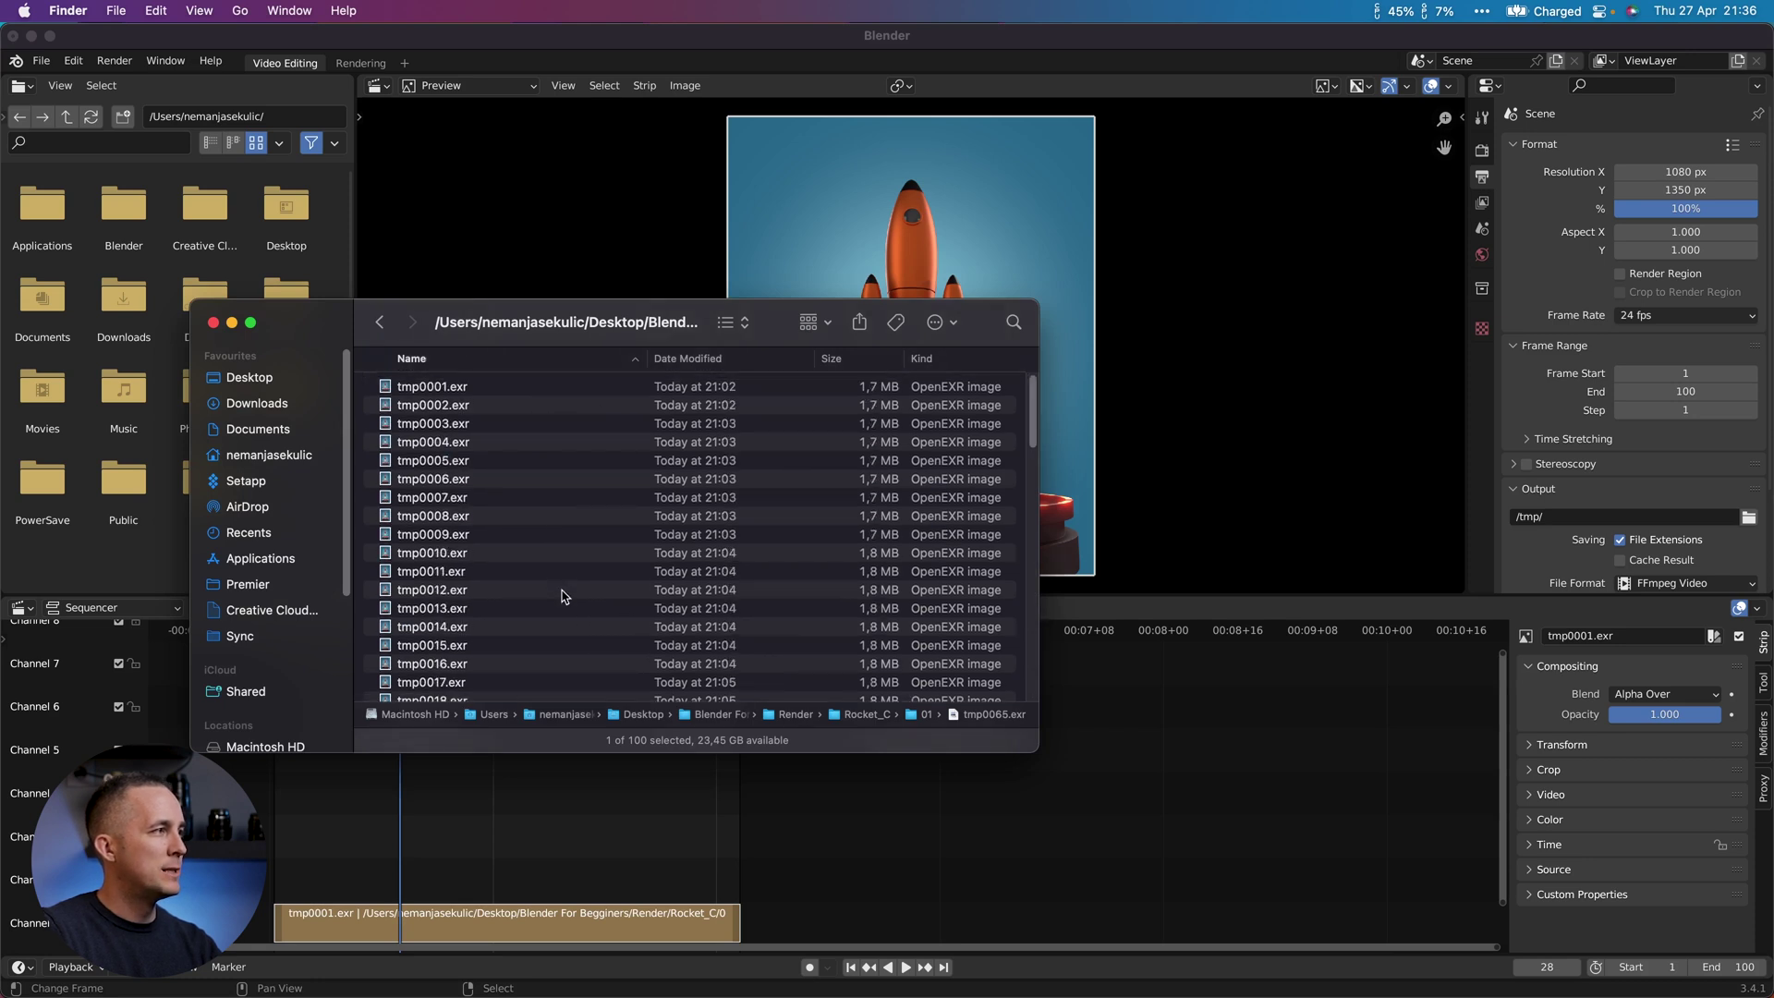
pyautogui.scroll(5, 551, 563)
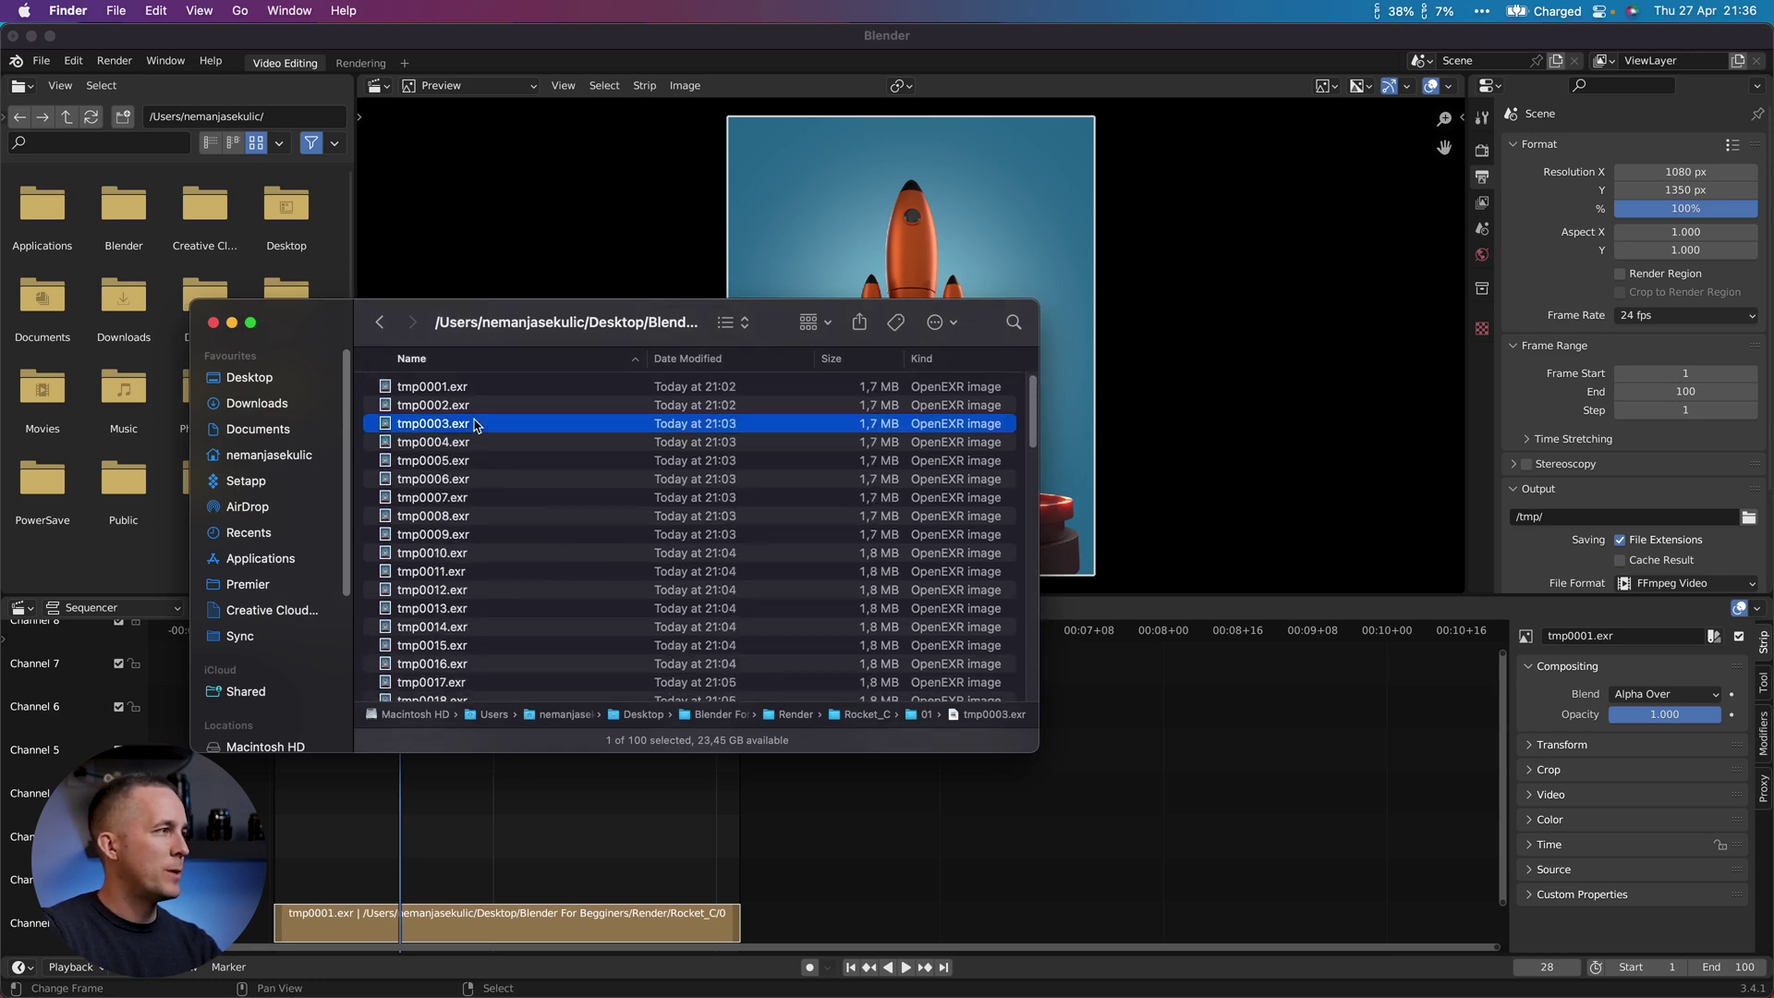
pyautogui.click(478, 423)
pyautogui.press('space')
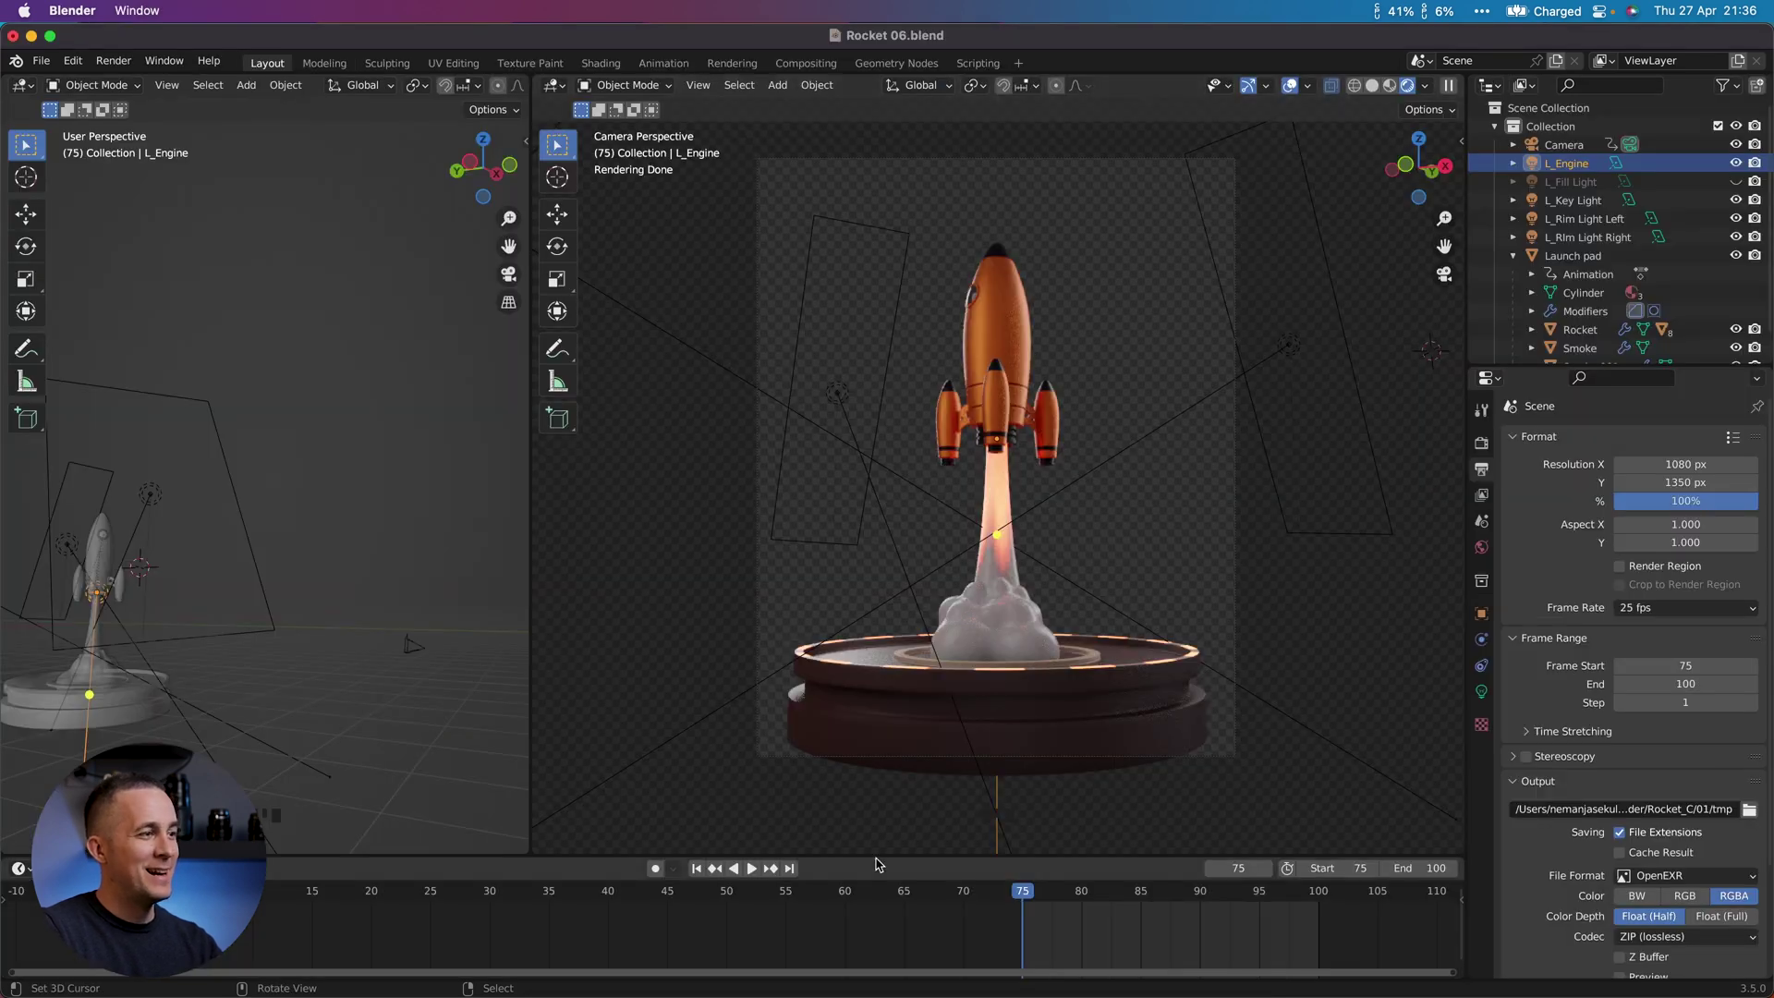
# Step: Play and stop the Rocket 06 scene animation, then return to Blender
pyautogui.click(750, 869)
pyautogui.click(135, 915)
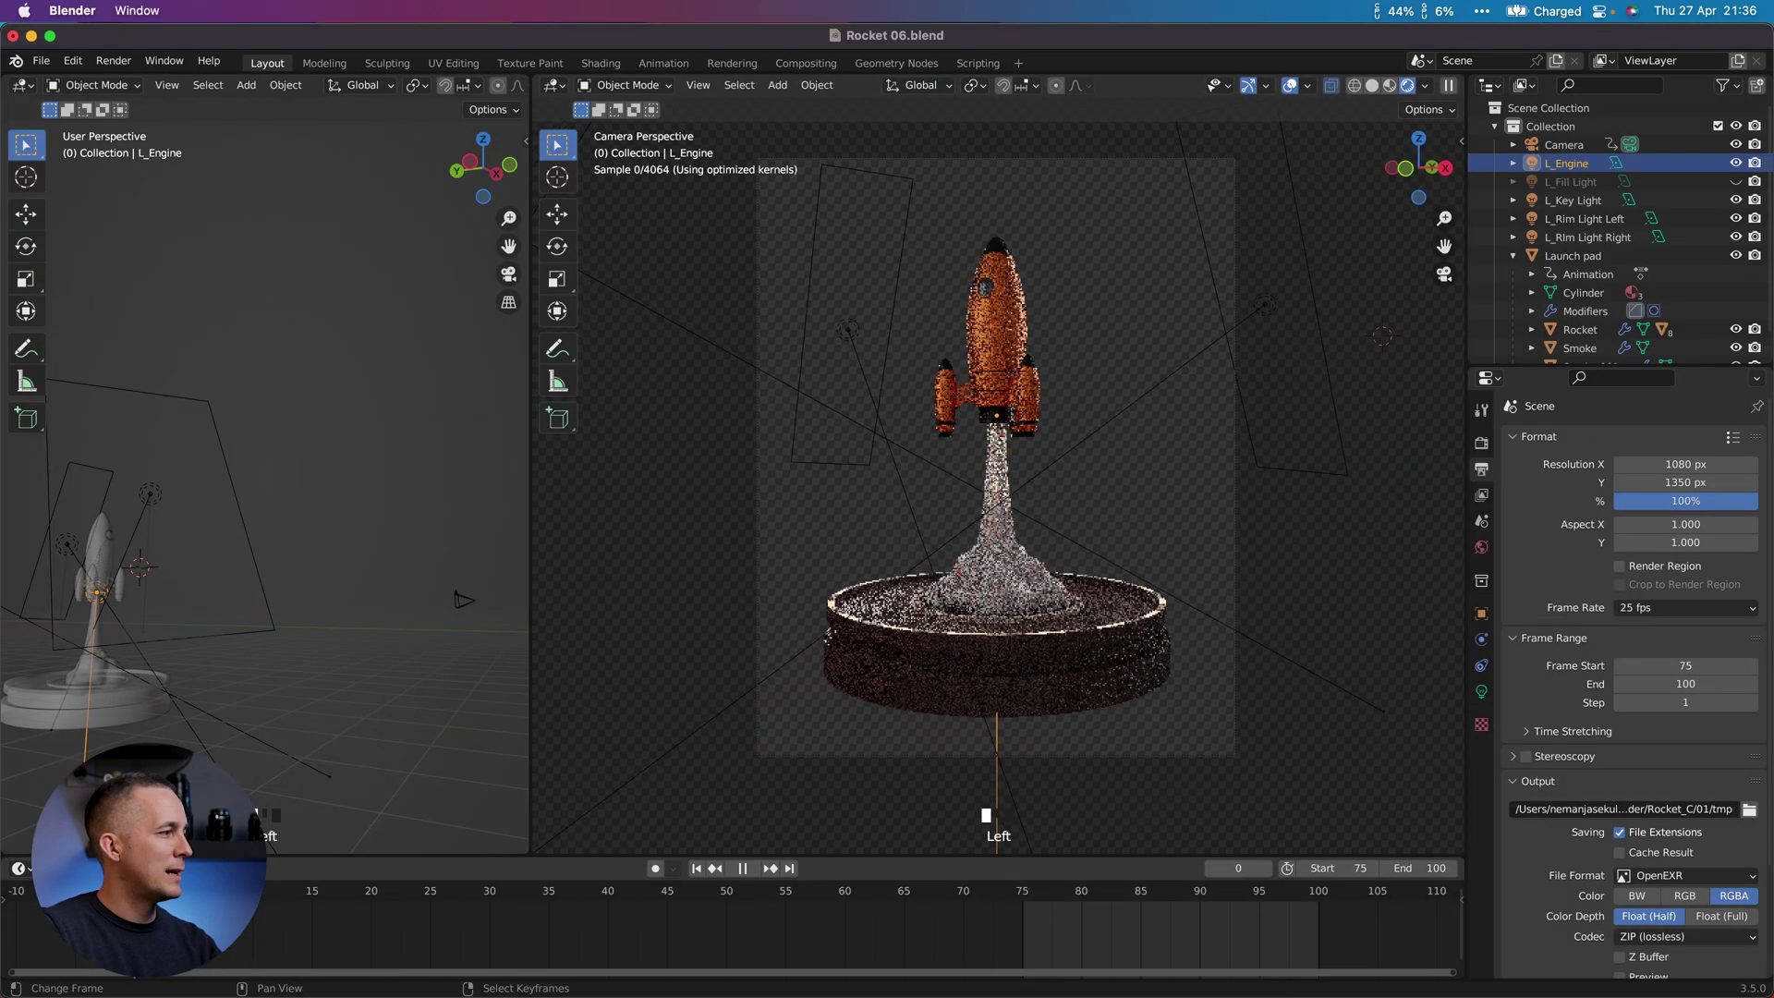
pyautogui.press('space')
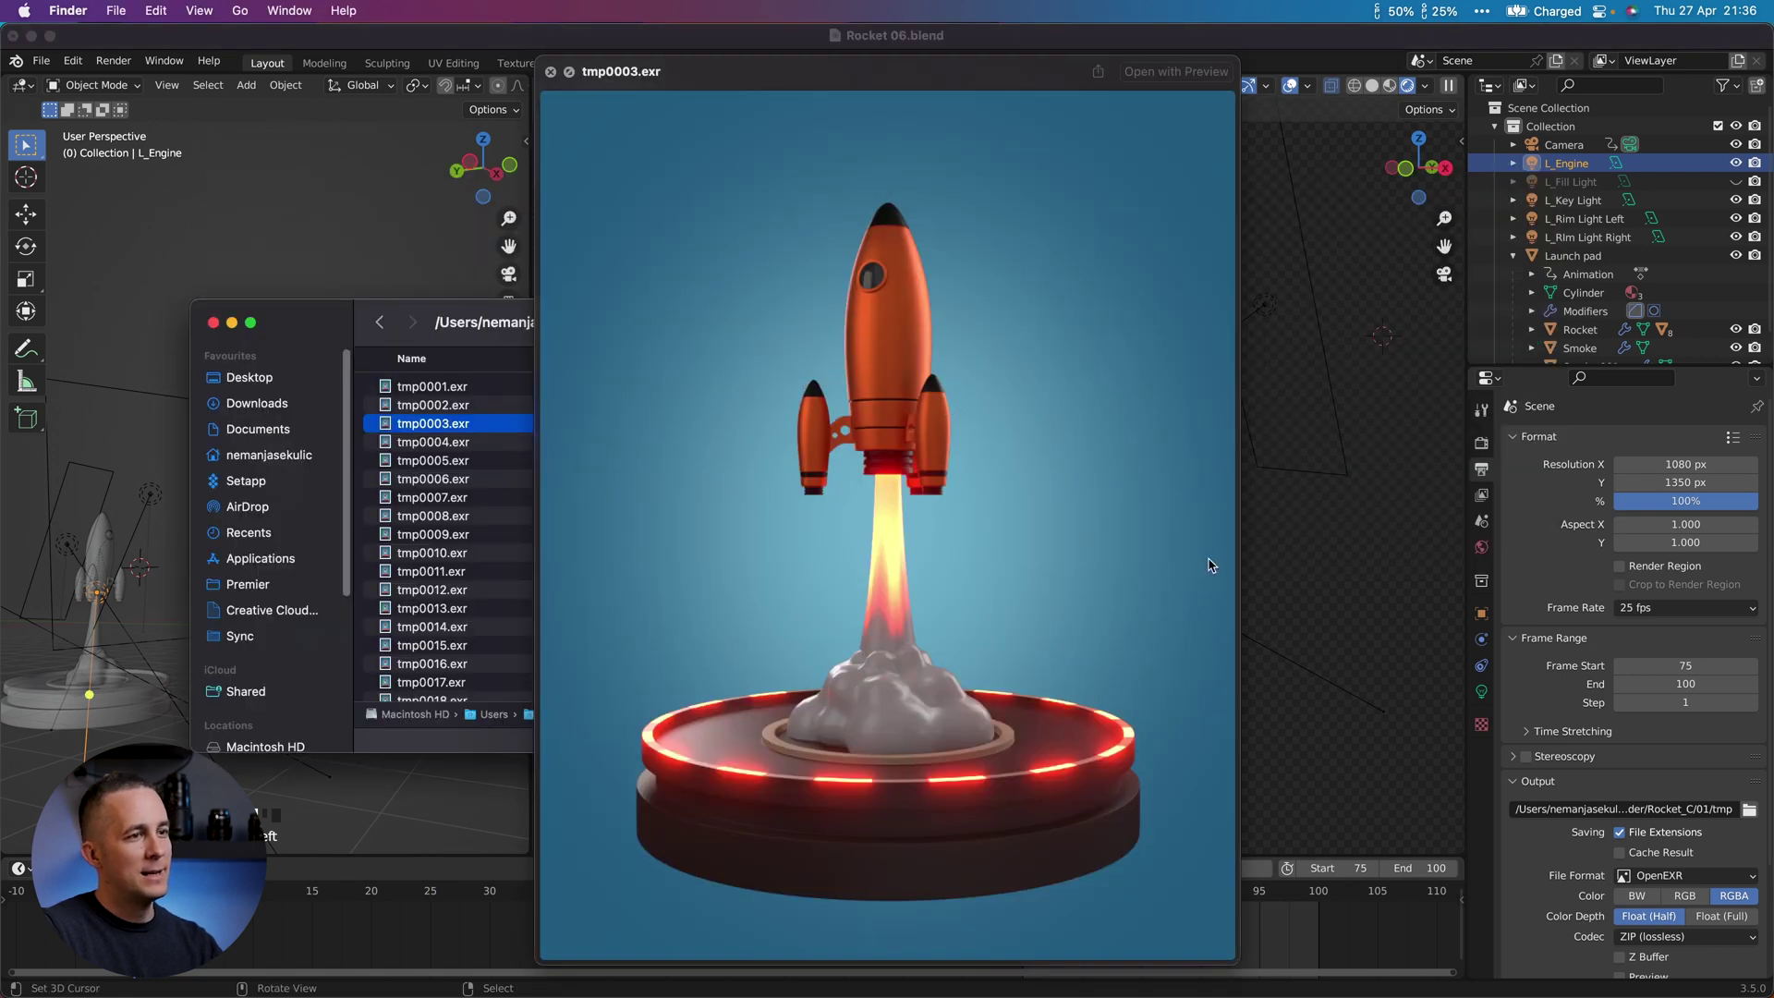
pyautogui.press('super+Tab')
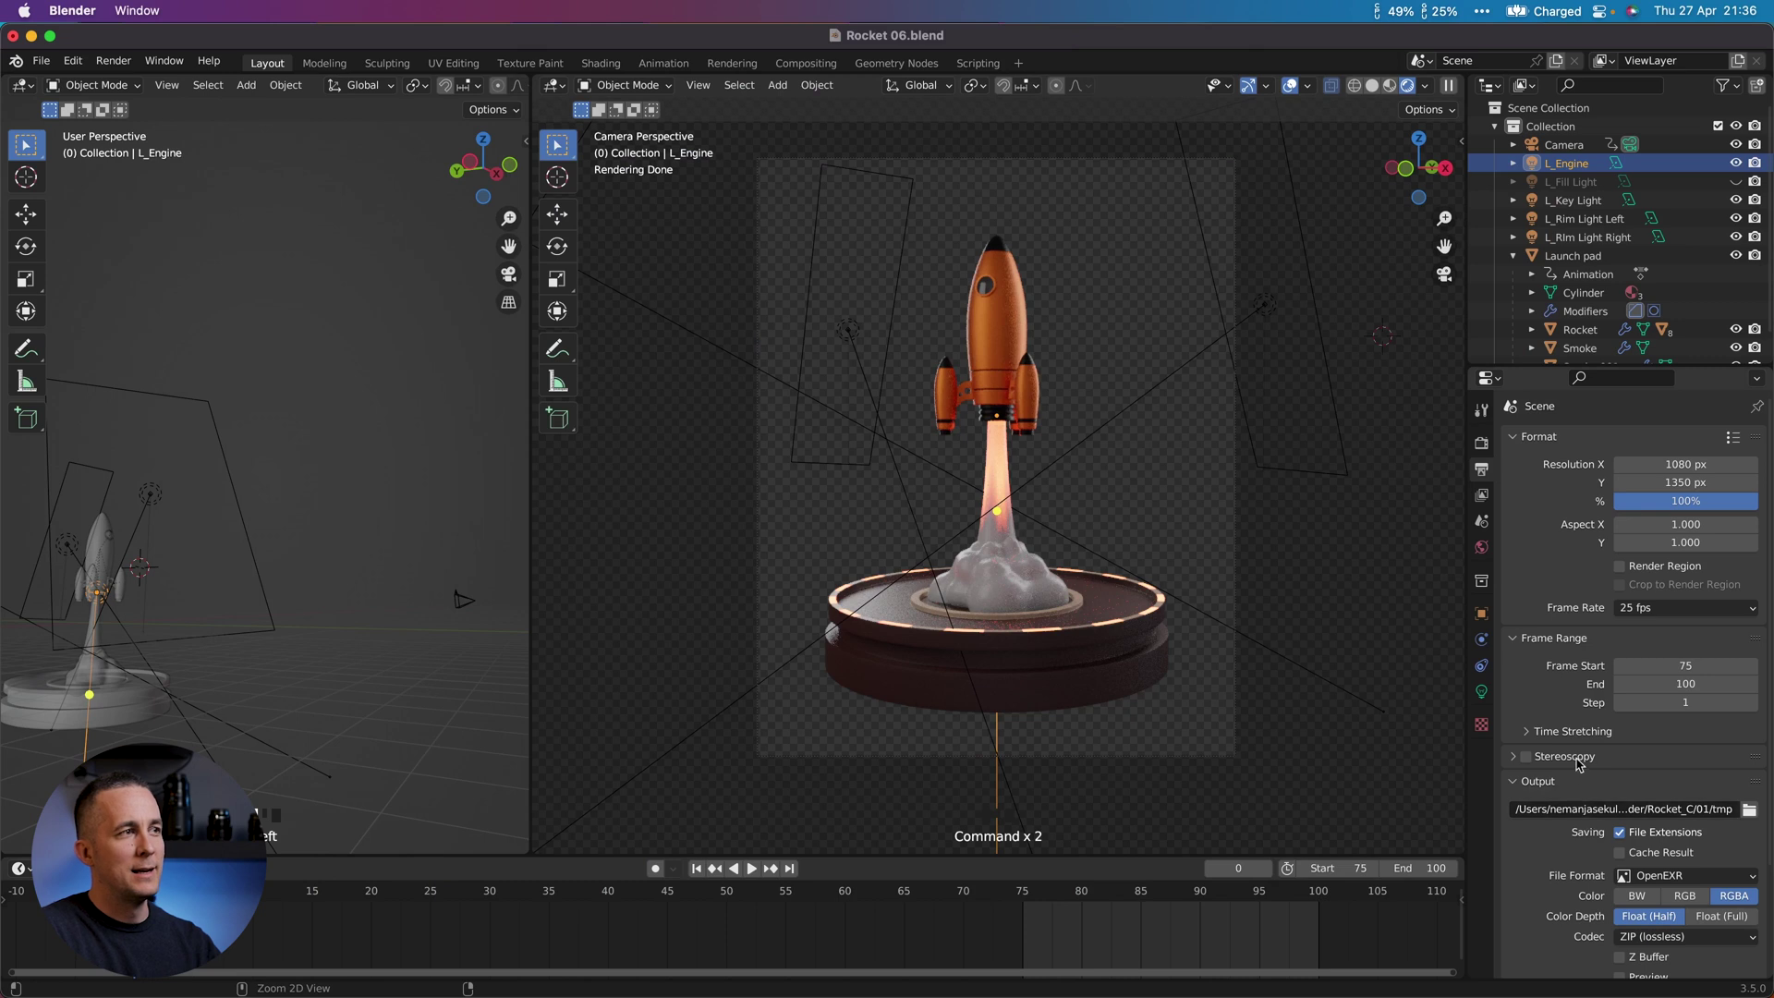
# Step: Show the Render properties and scroll down toward Color Management
pyautogui.click(1481, 640)
pyautogui.click(1481, 521)
pyautogui.click(1481, 443)
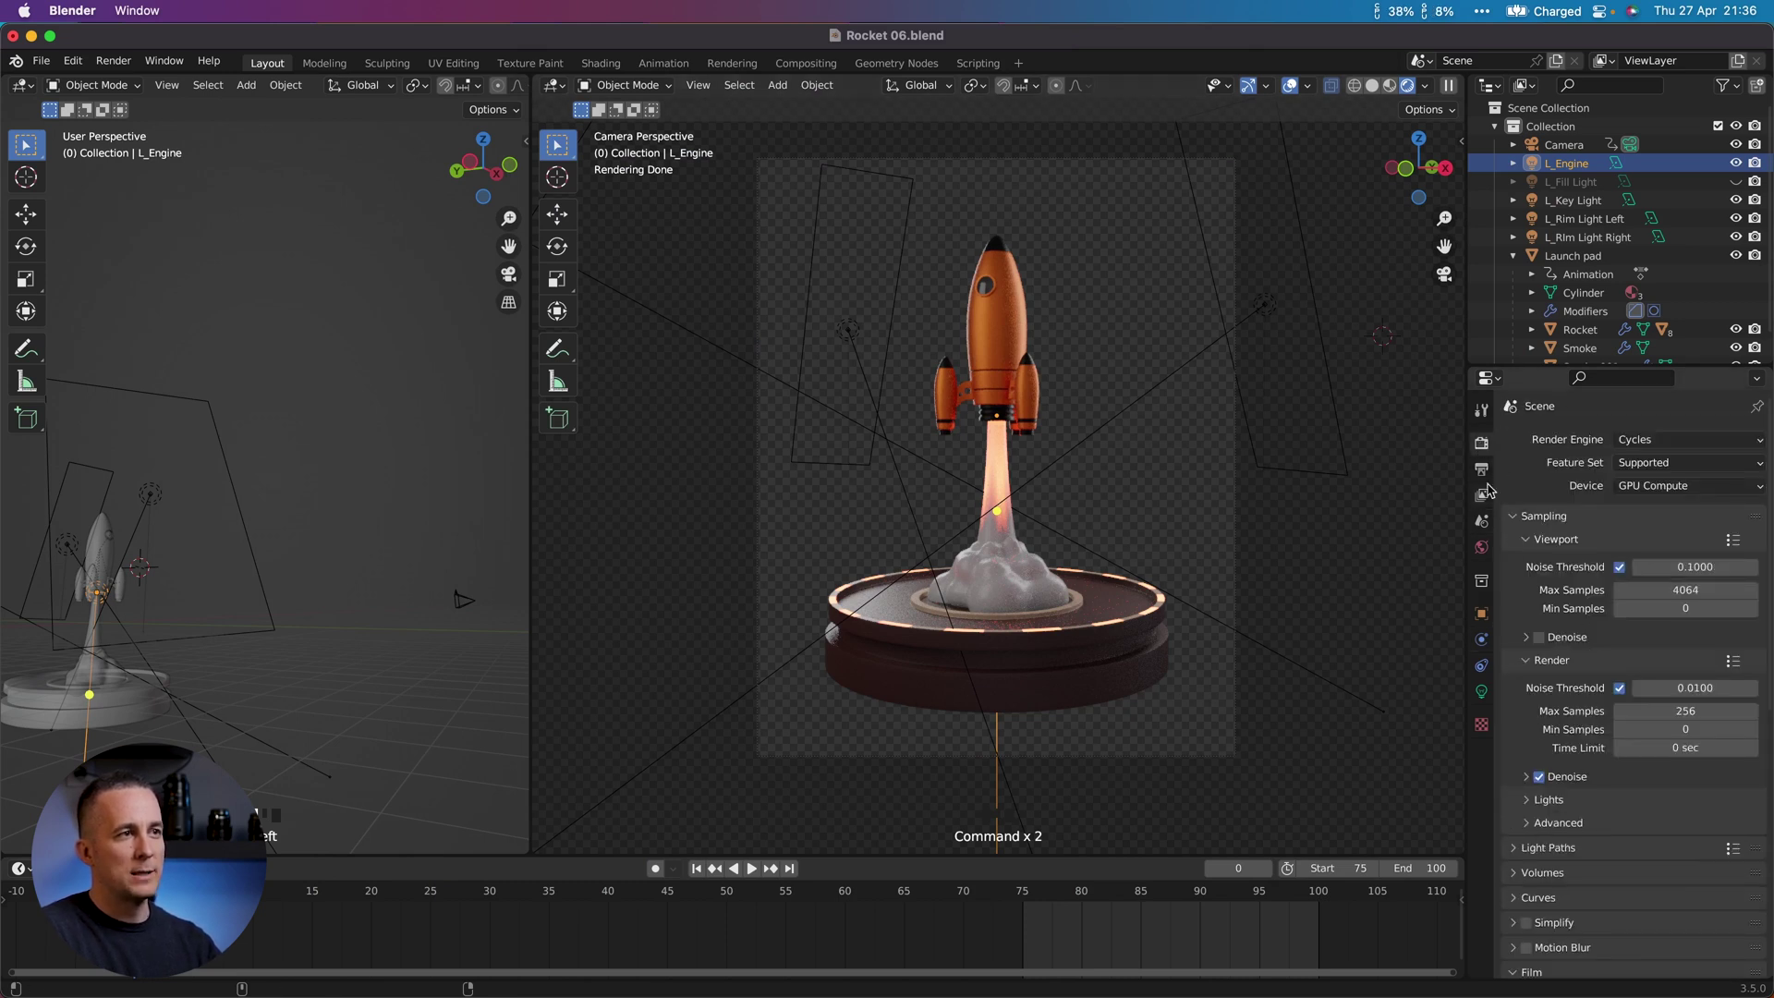
pyautogui.scroll(-6, 1571, 739)
pyautogui.scroll(-4, 1575, 713)
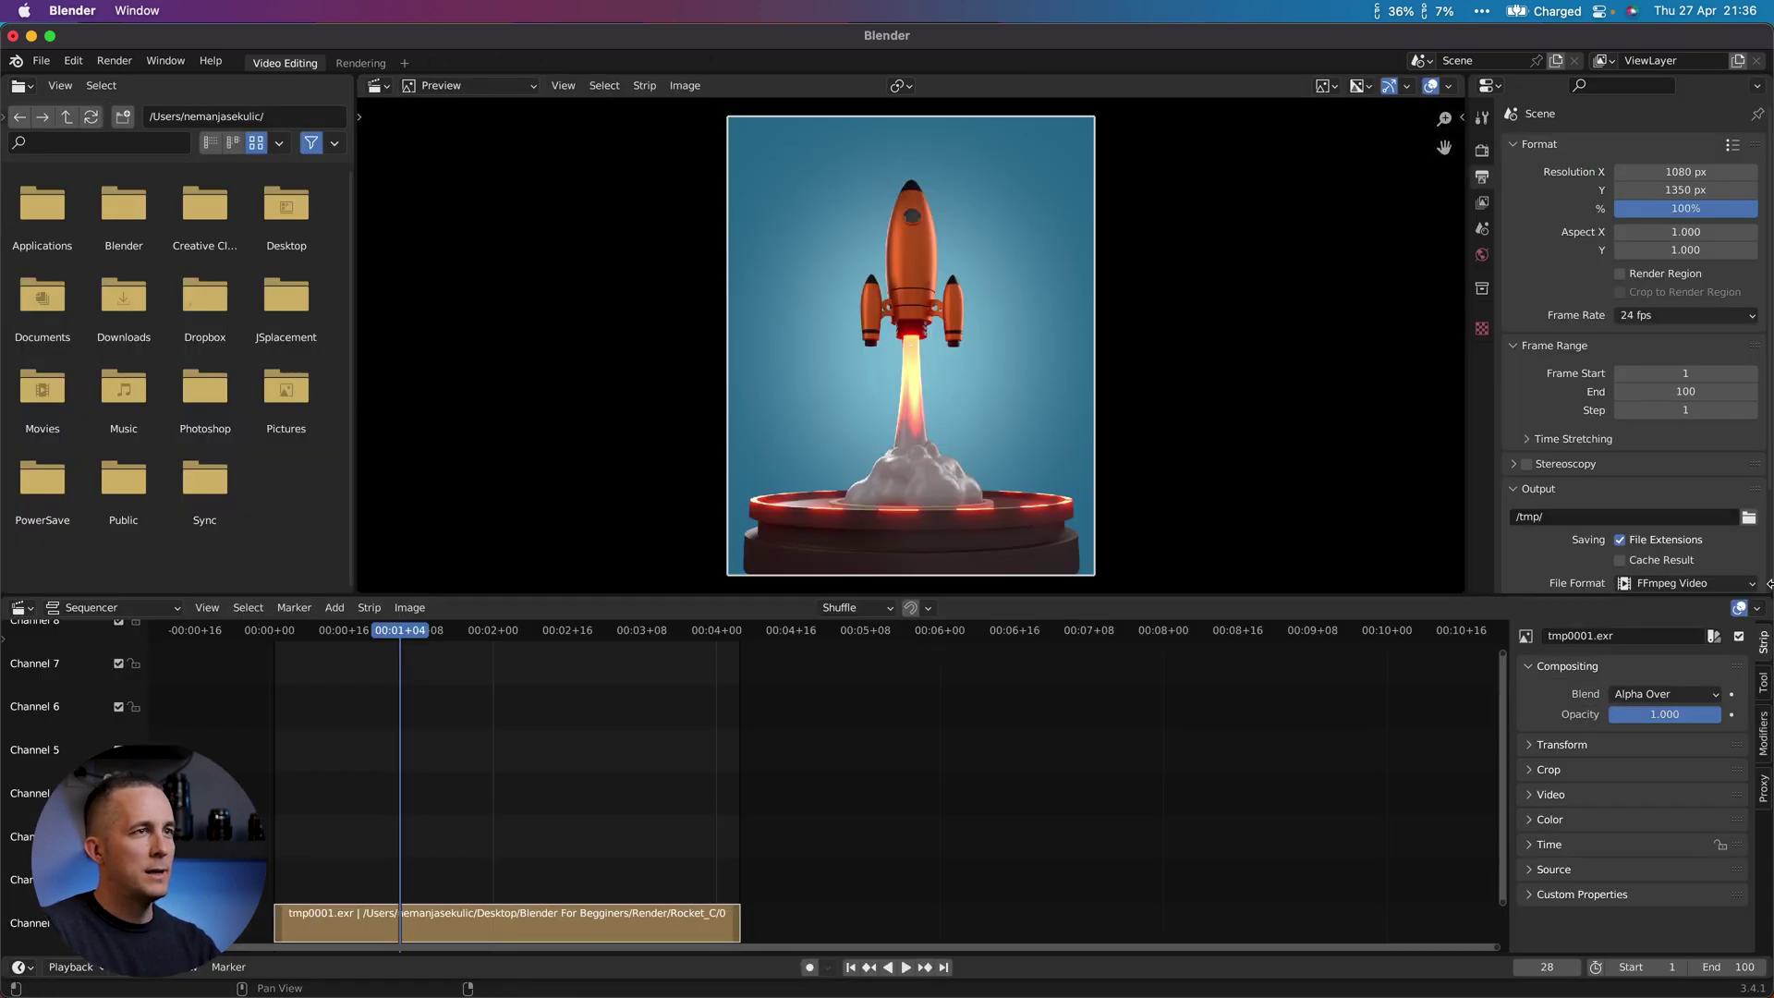
# Step: Expand Color Management, keep Display Device sRGB, and set View Transform to Filmic
pyautogui.click(1482, 149)
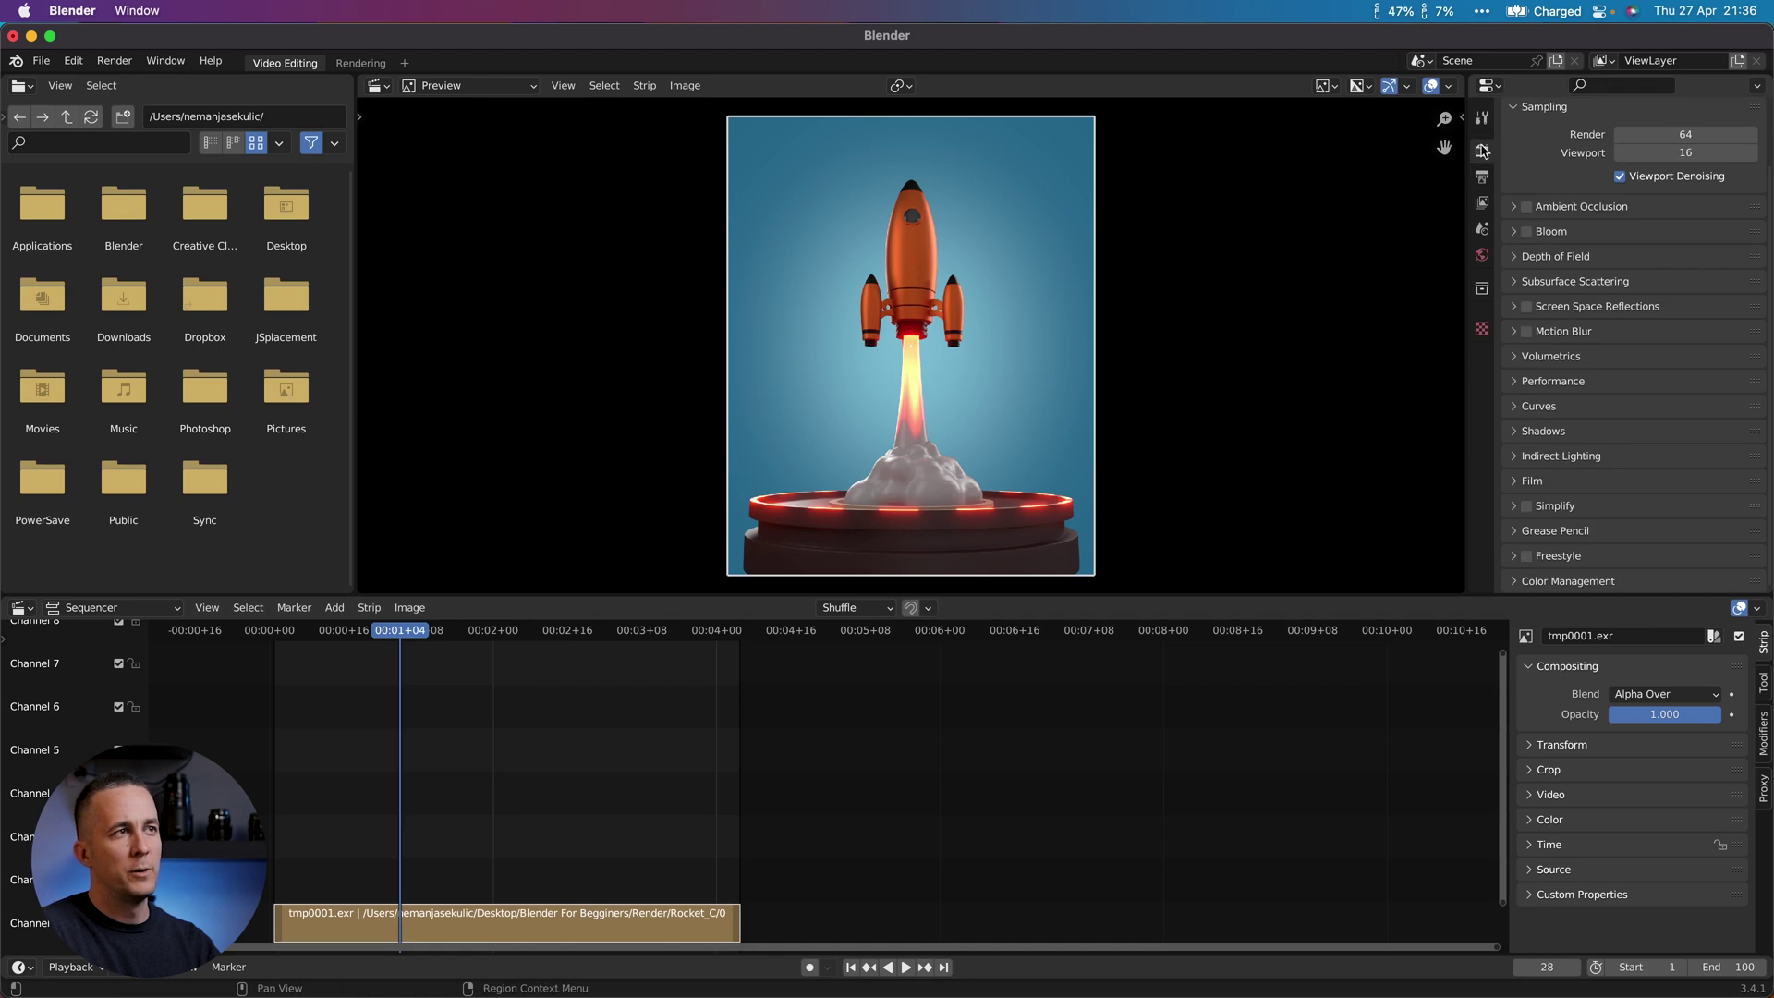
pyautogui.click(1561, 581)
pyautogui.scroll(-4, 1568, 490)
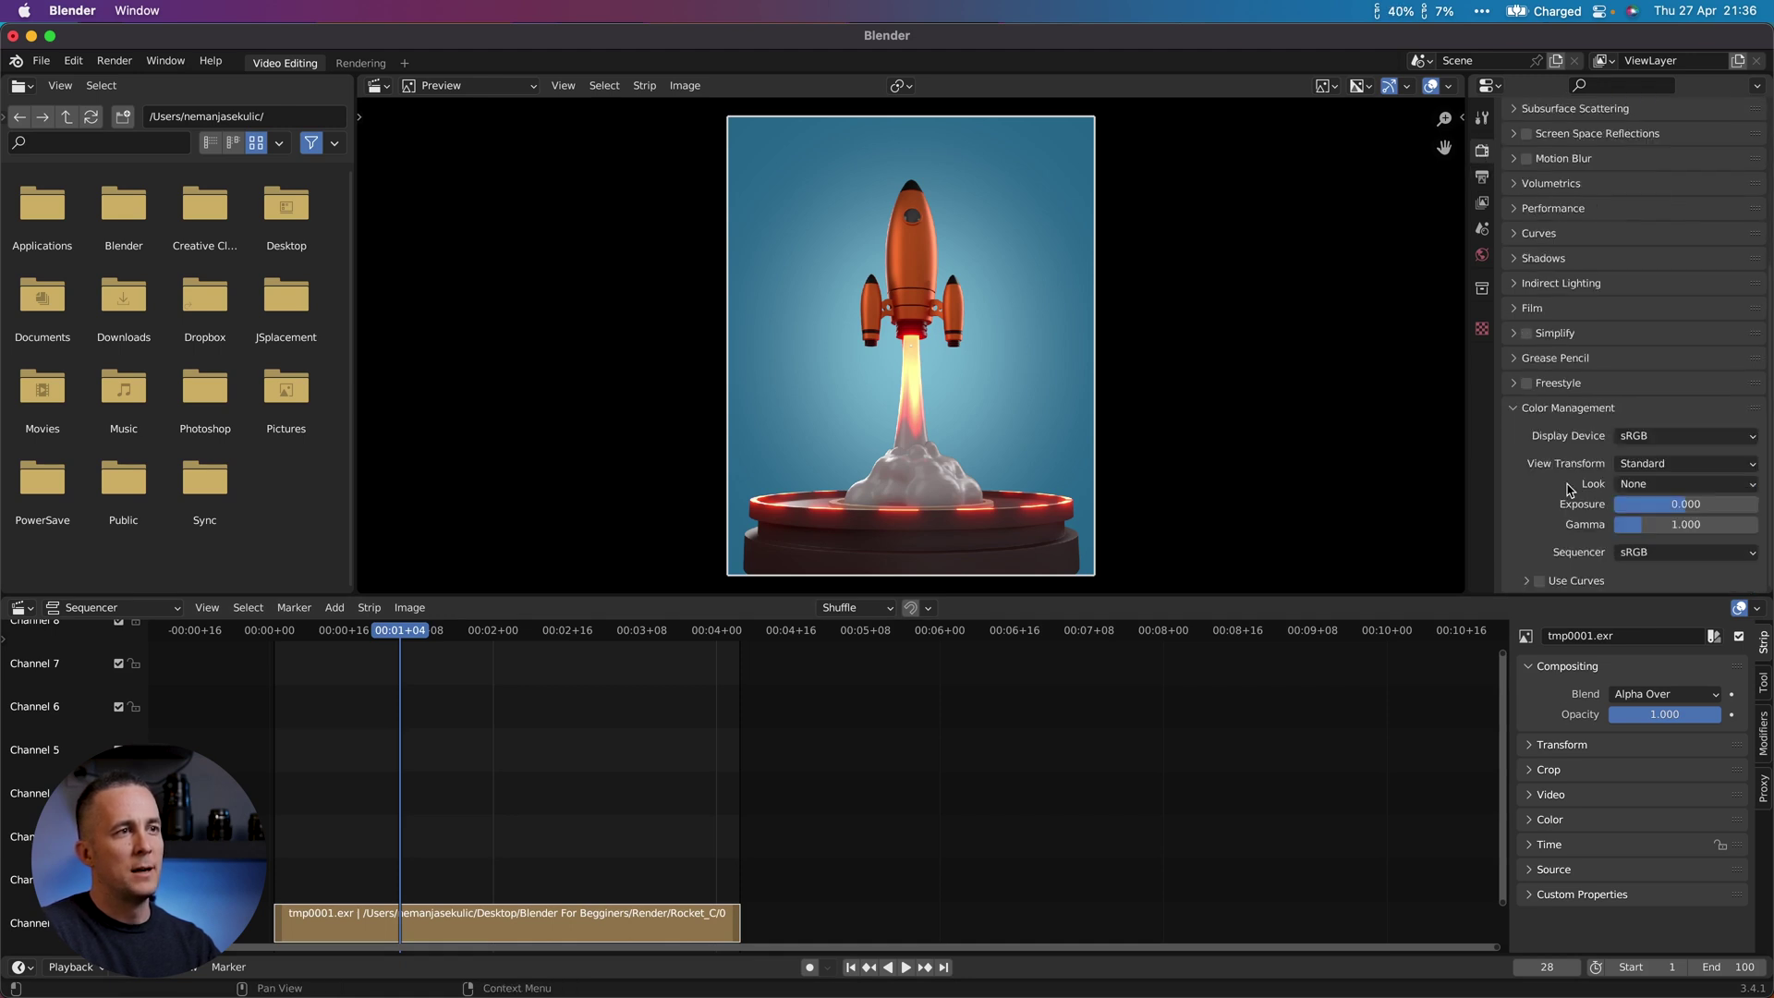
pyautogui.click(1661, 440)
pyautogui.click(1661, 443)
pyautogui.click(1660, 463)
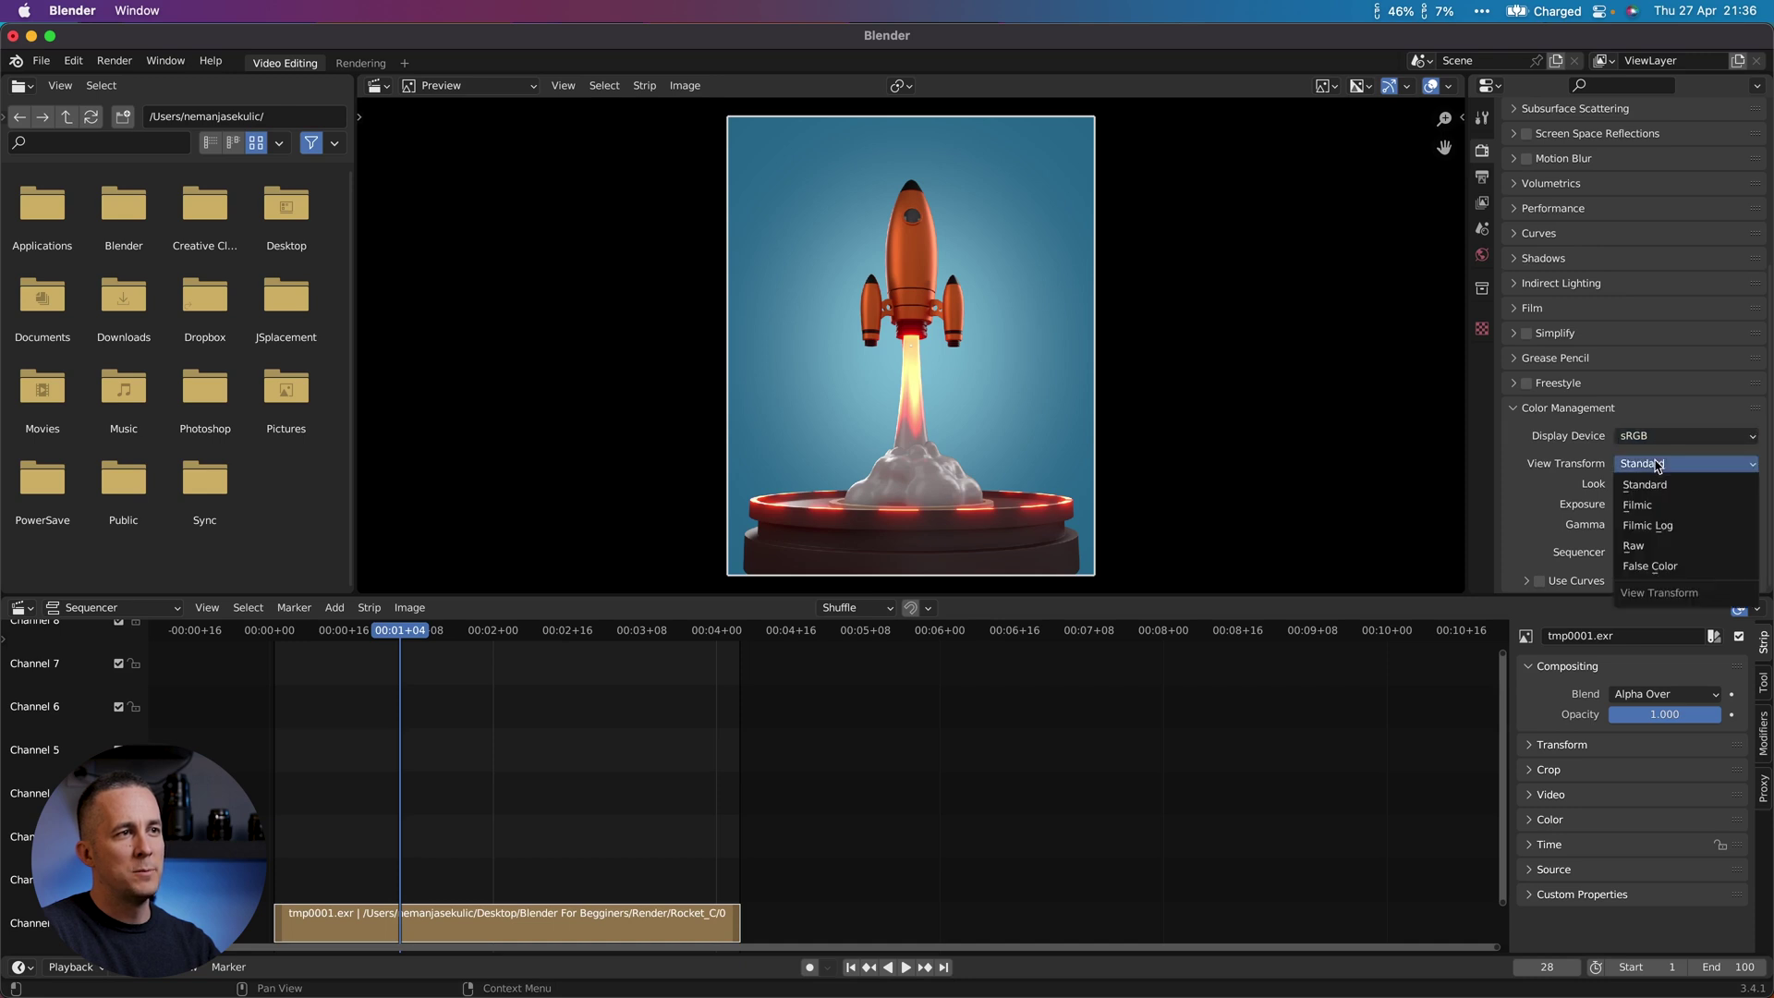
pyautogui.click(1656, 484)
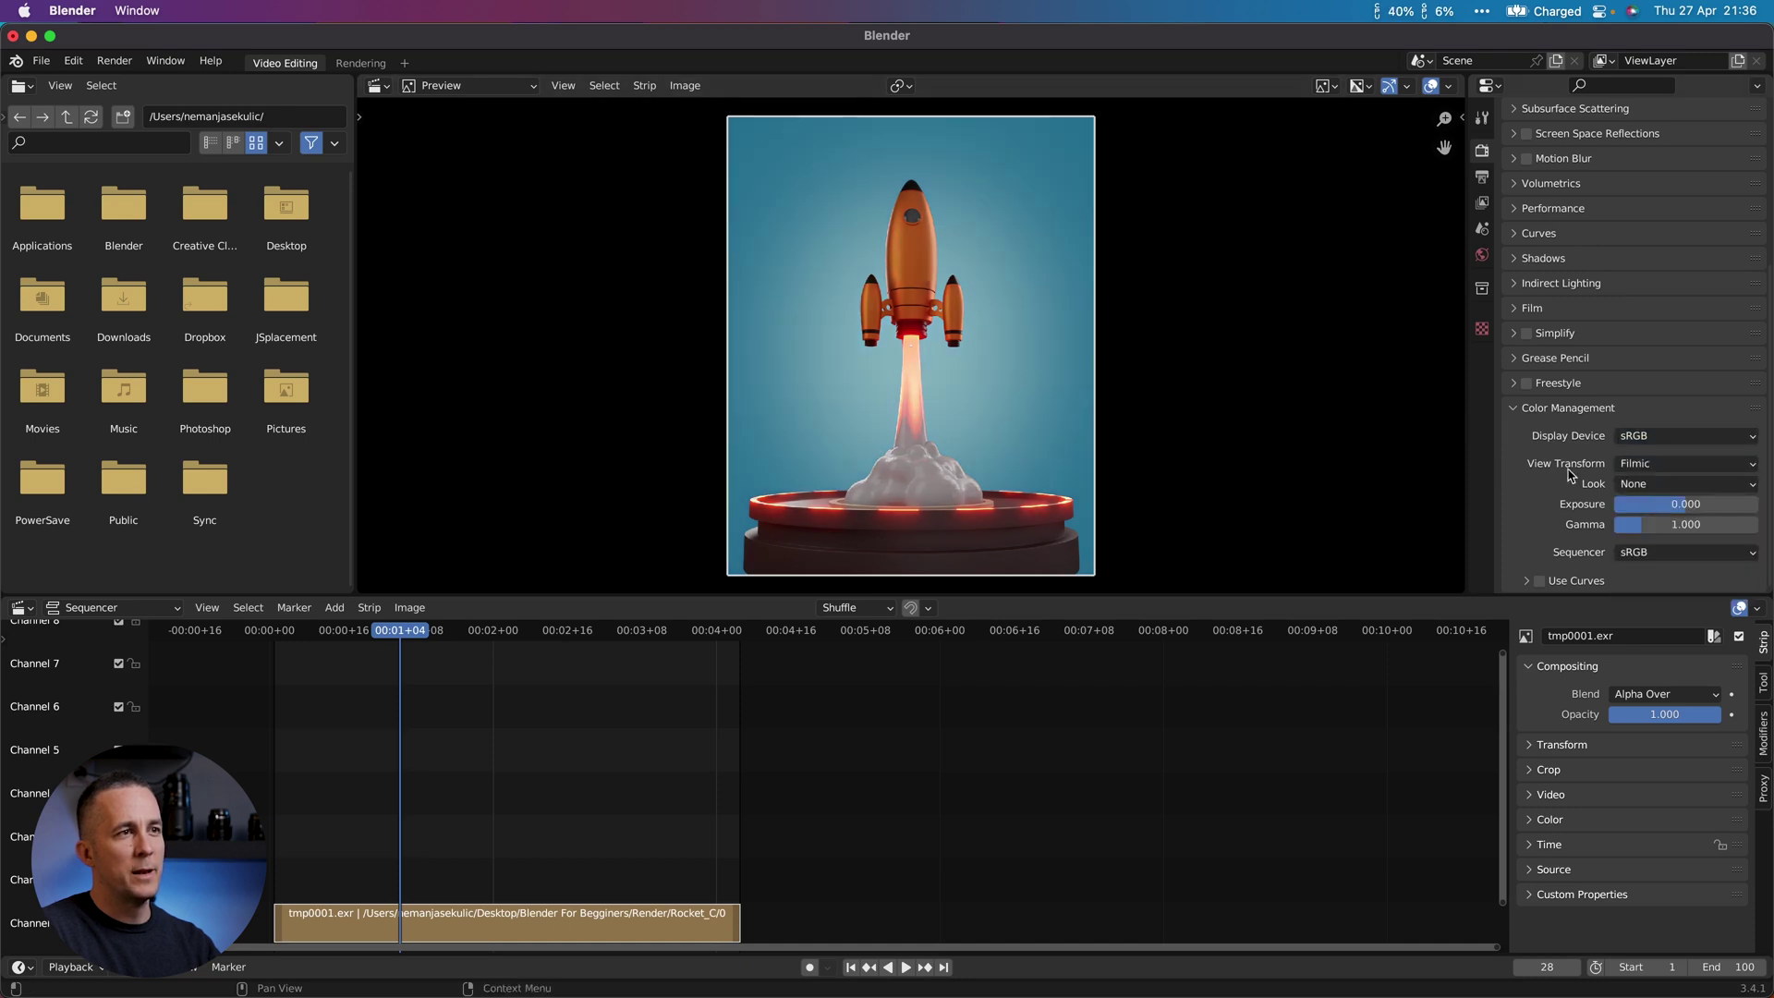
# Step: Compare Medium Low and Medium Contrast looks, settling on Medium High Contrast
pyautogui.click(1659, 484)
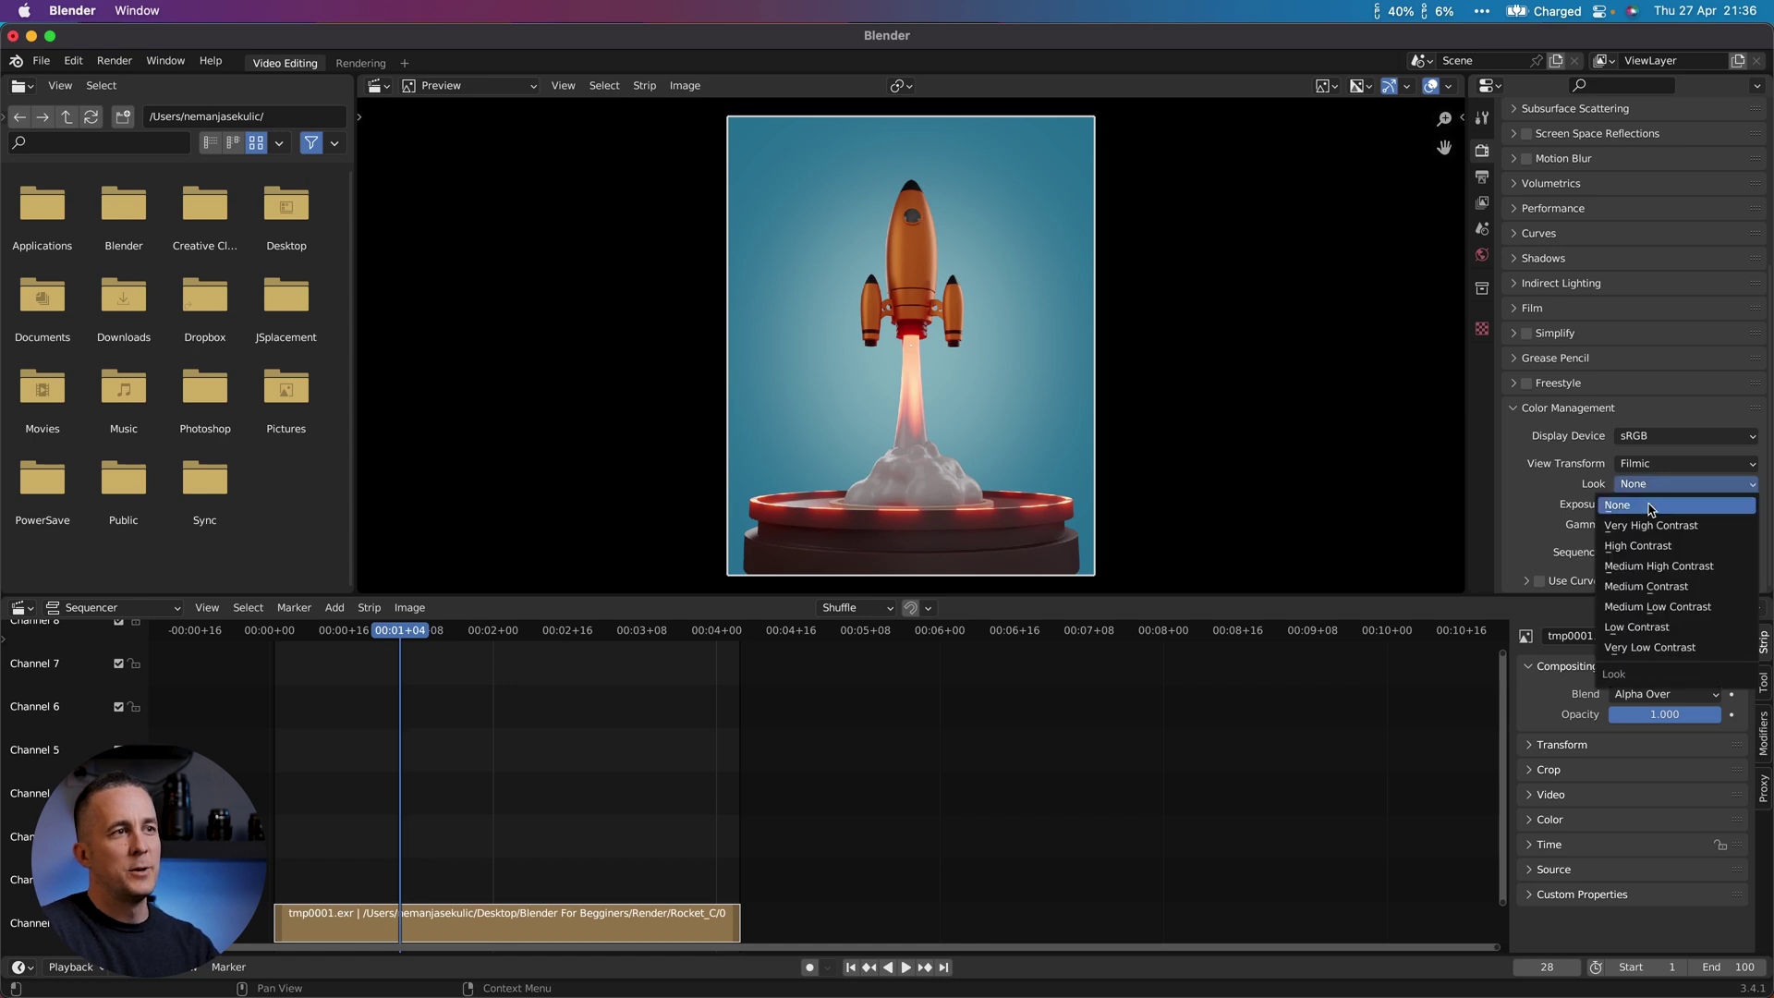
pyautogui.click(1658, 606)
pyautogui.click(1681, 485)
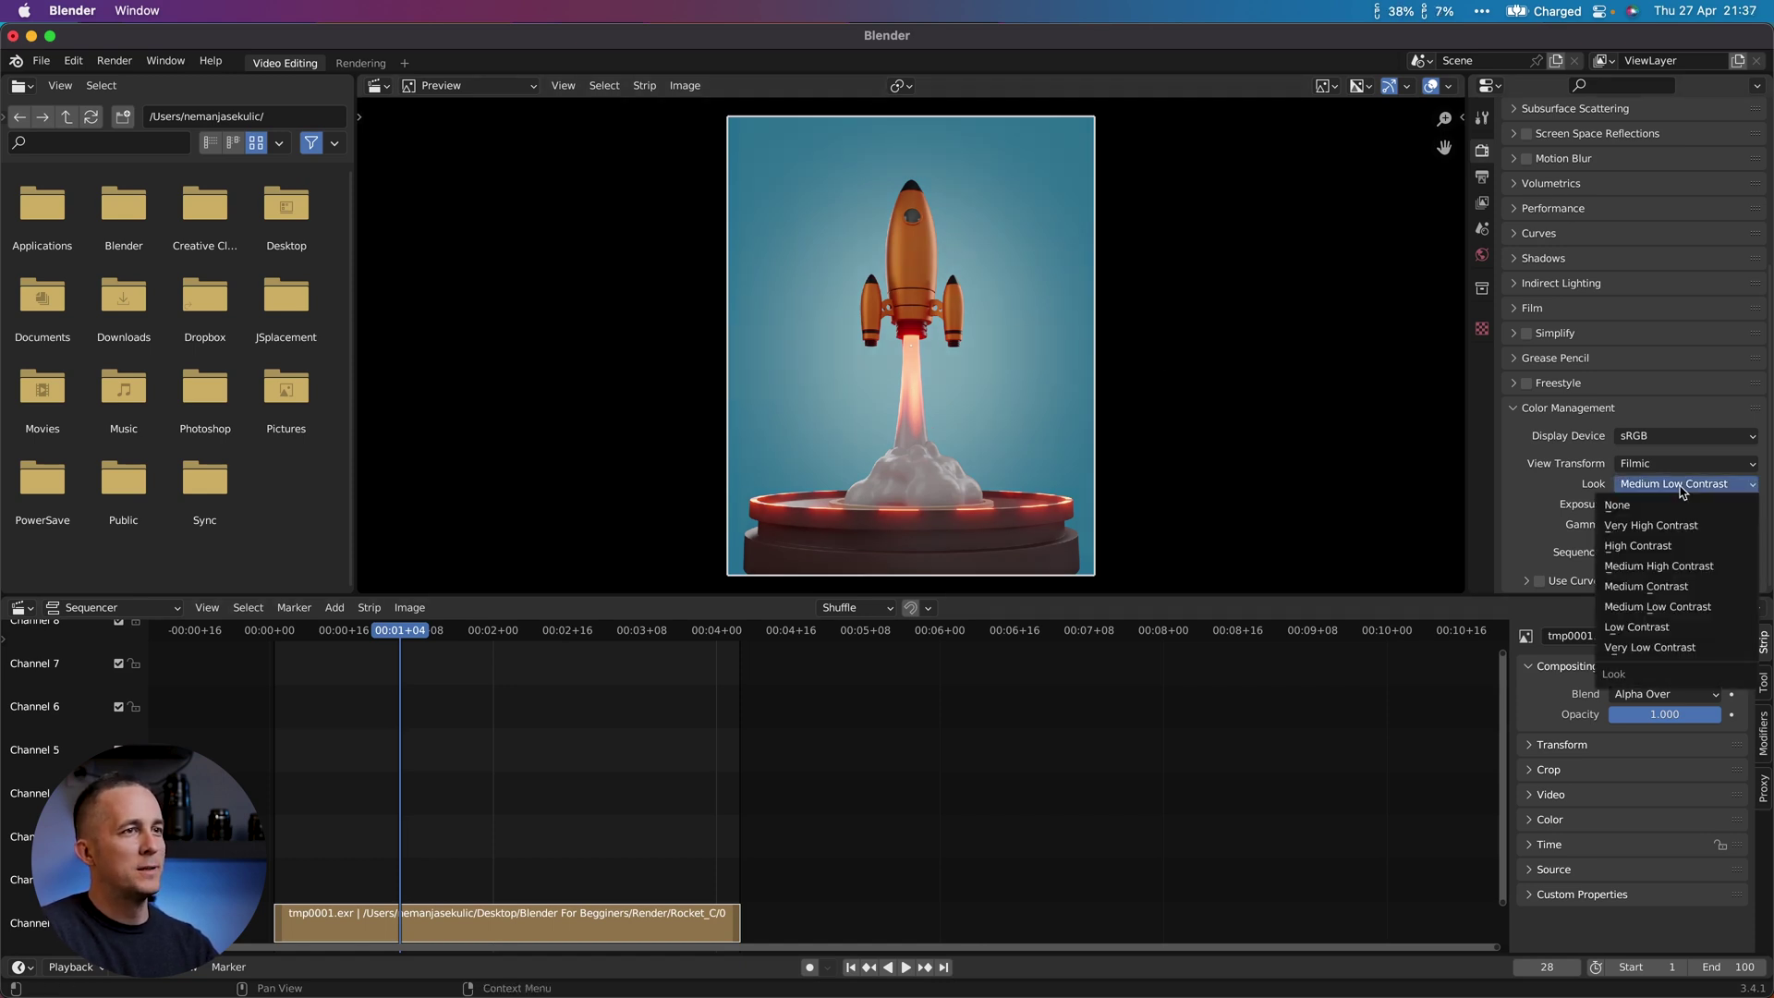
pyautogui.click(1670, 586)
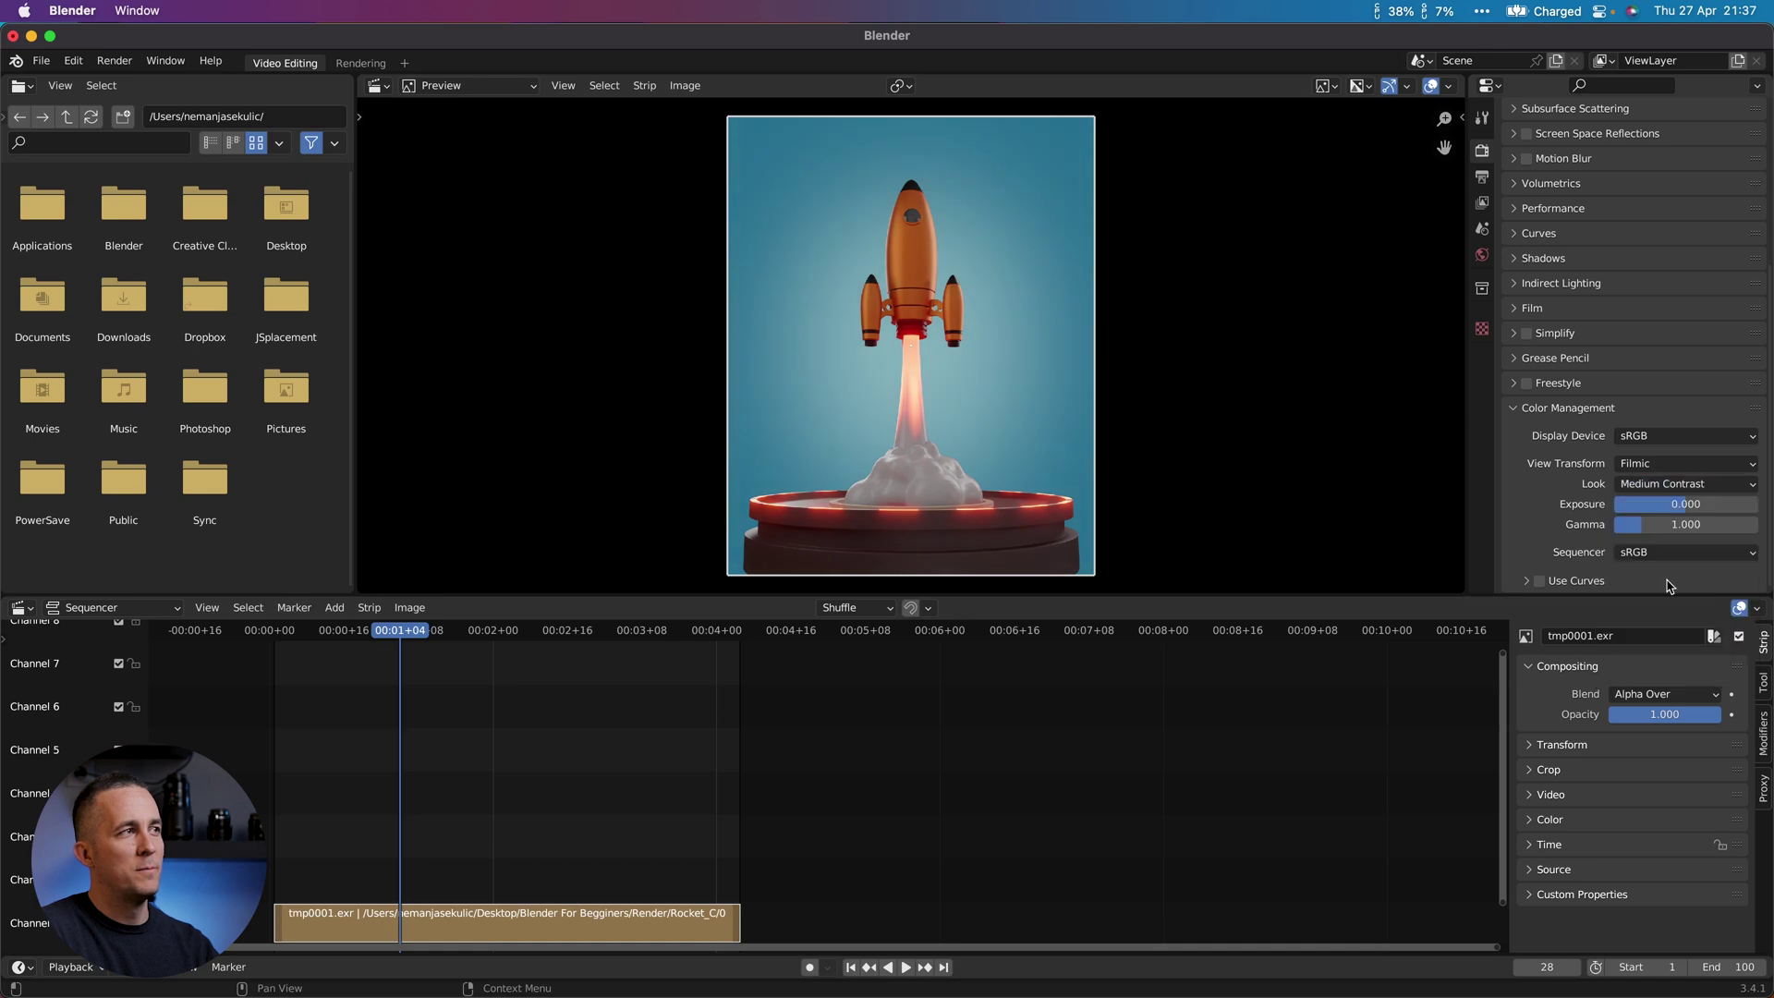
pyautogui.click(1650, 484)
pyautogui.click(1650, 565)
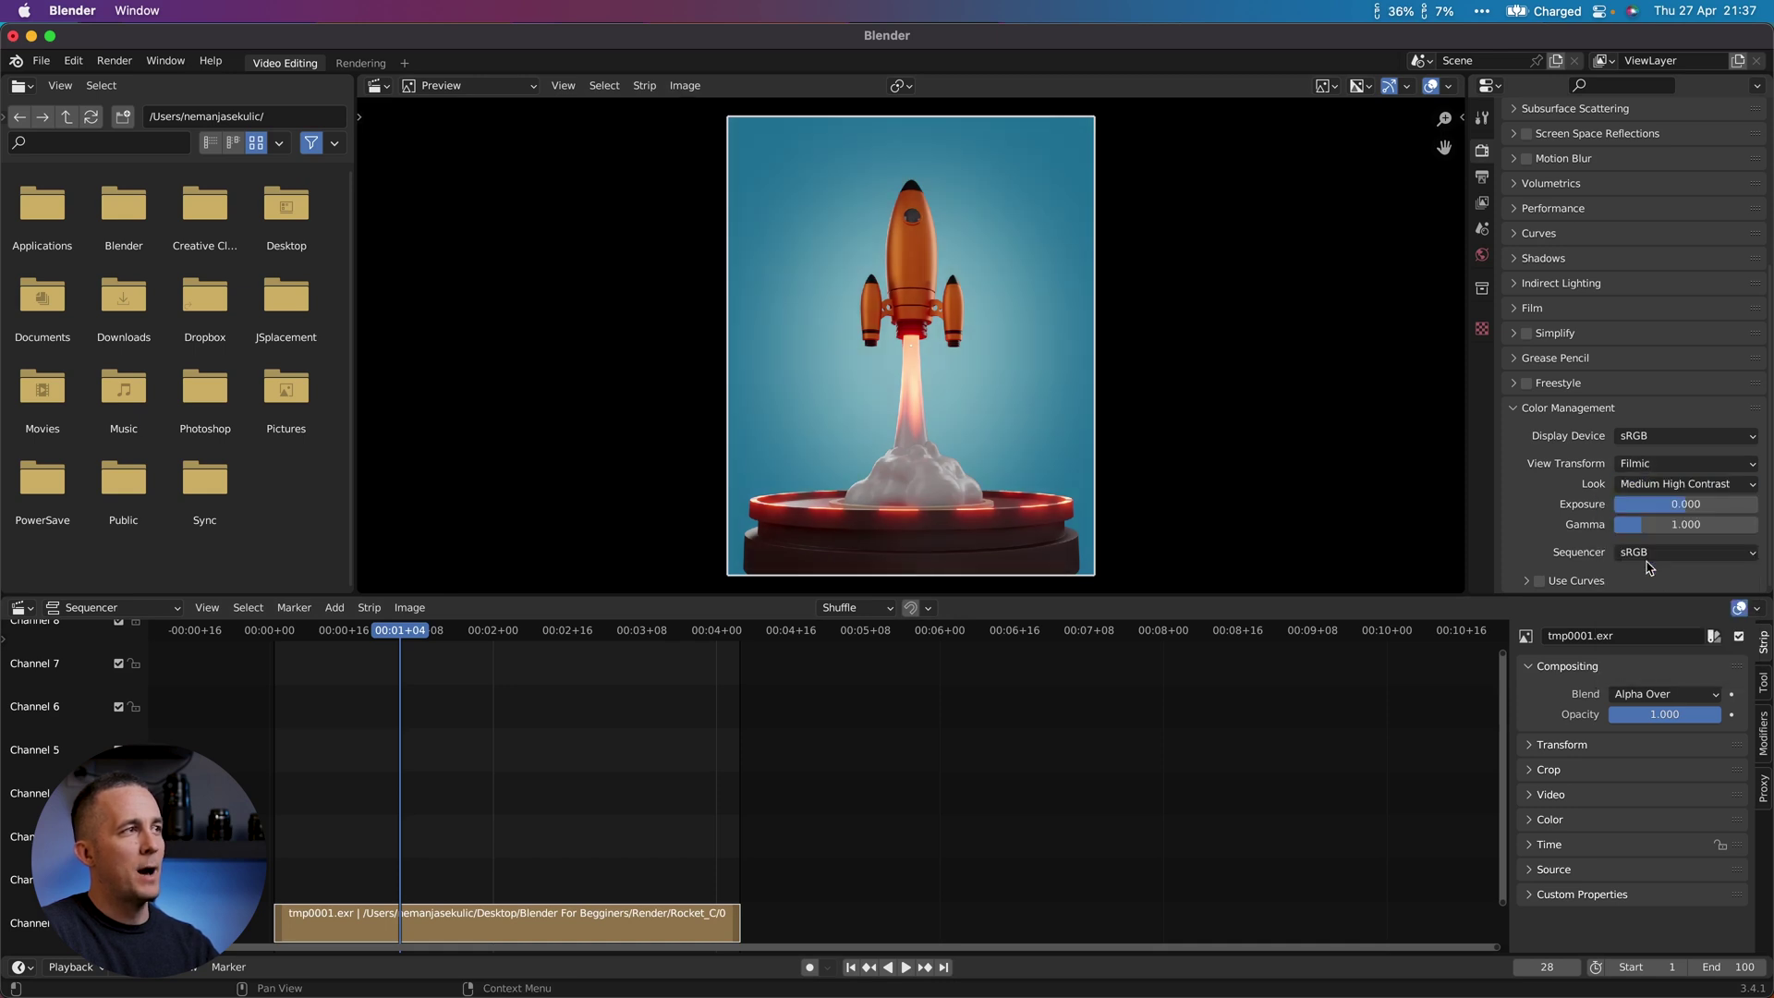
# Step: Replay the sequence from frame 1, then reset the Look to None
pyautogui.moveTo(370, 653); pyautogui.dragTo(269, 637)
pyautogui.press('space')
pyautogui.press('Escape')
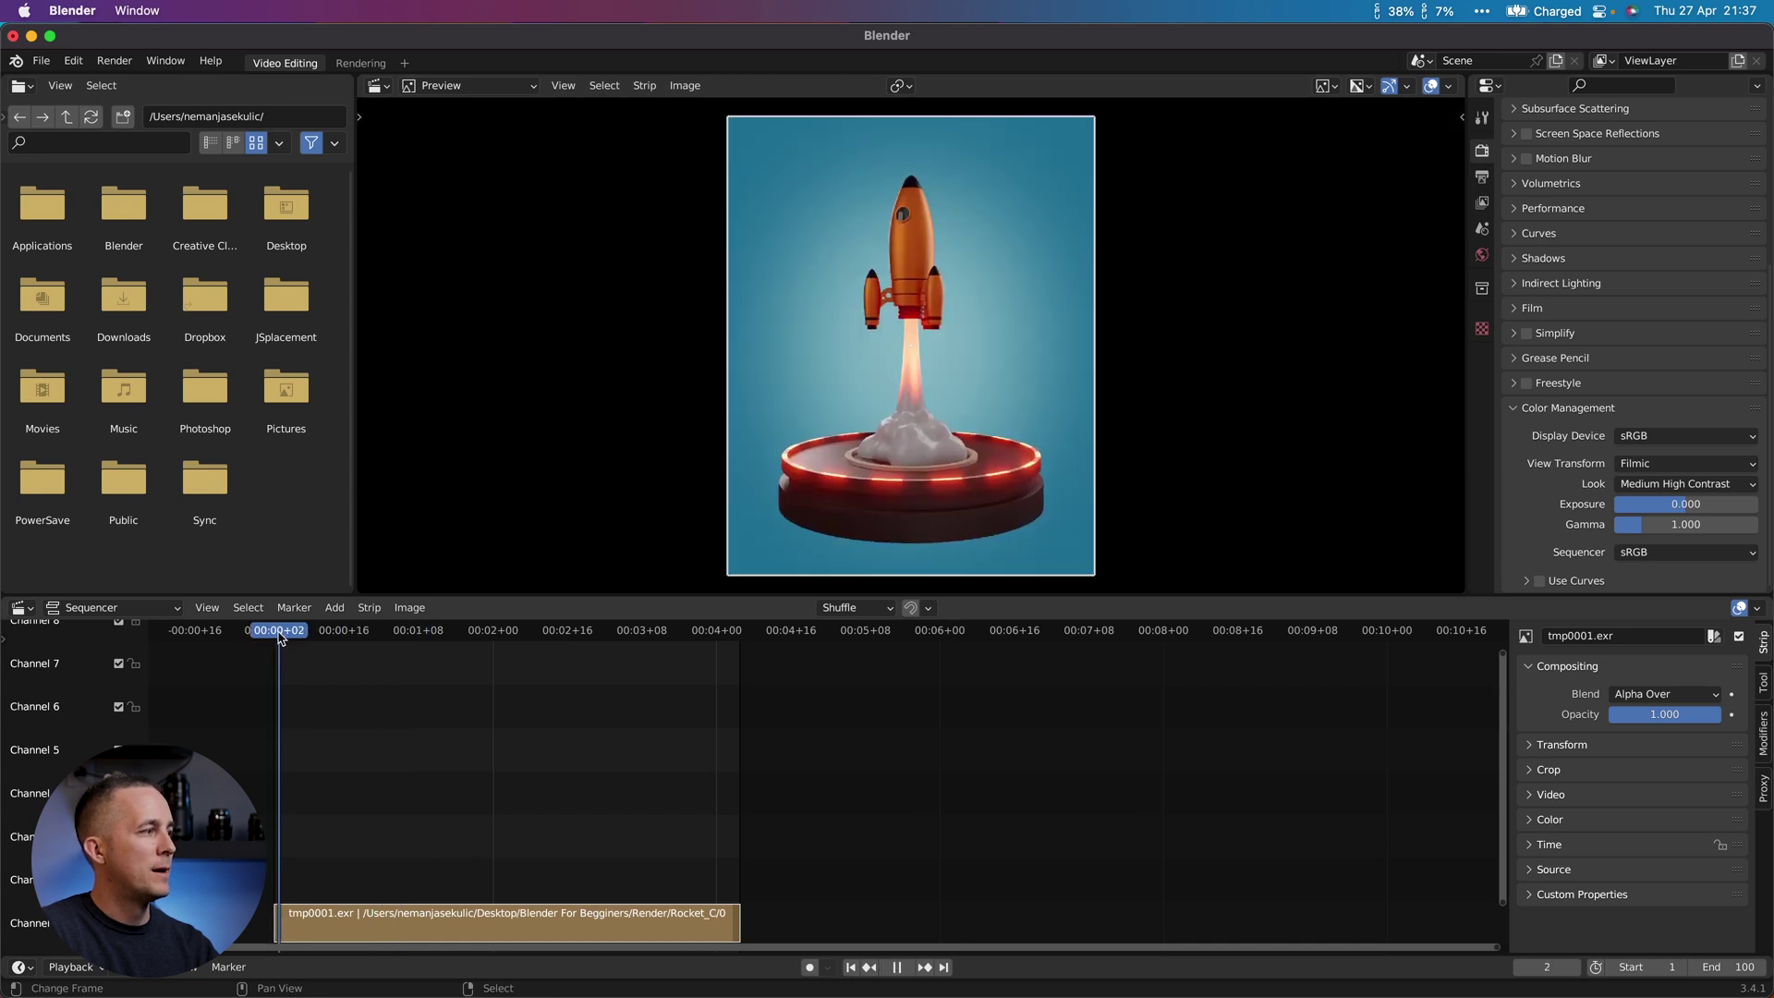
pyautogui.click(1649, 479)
pyautogui.click(1646, 505)
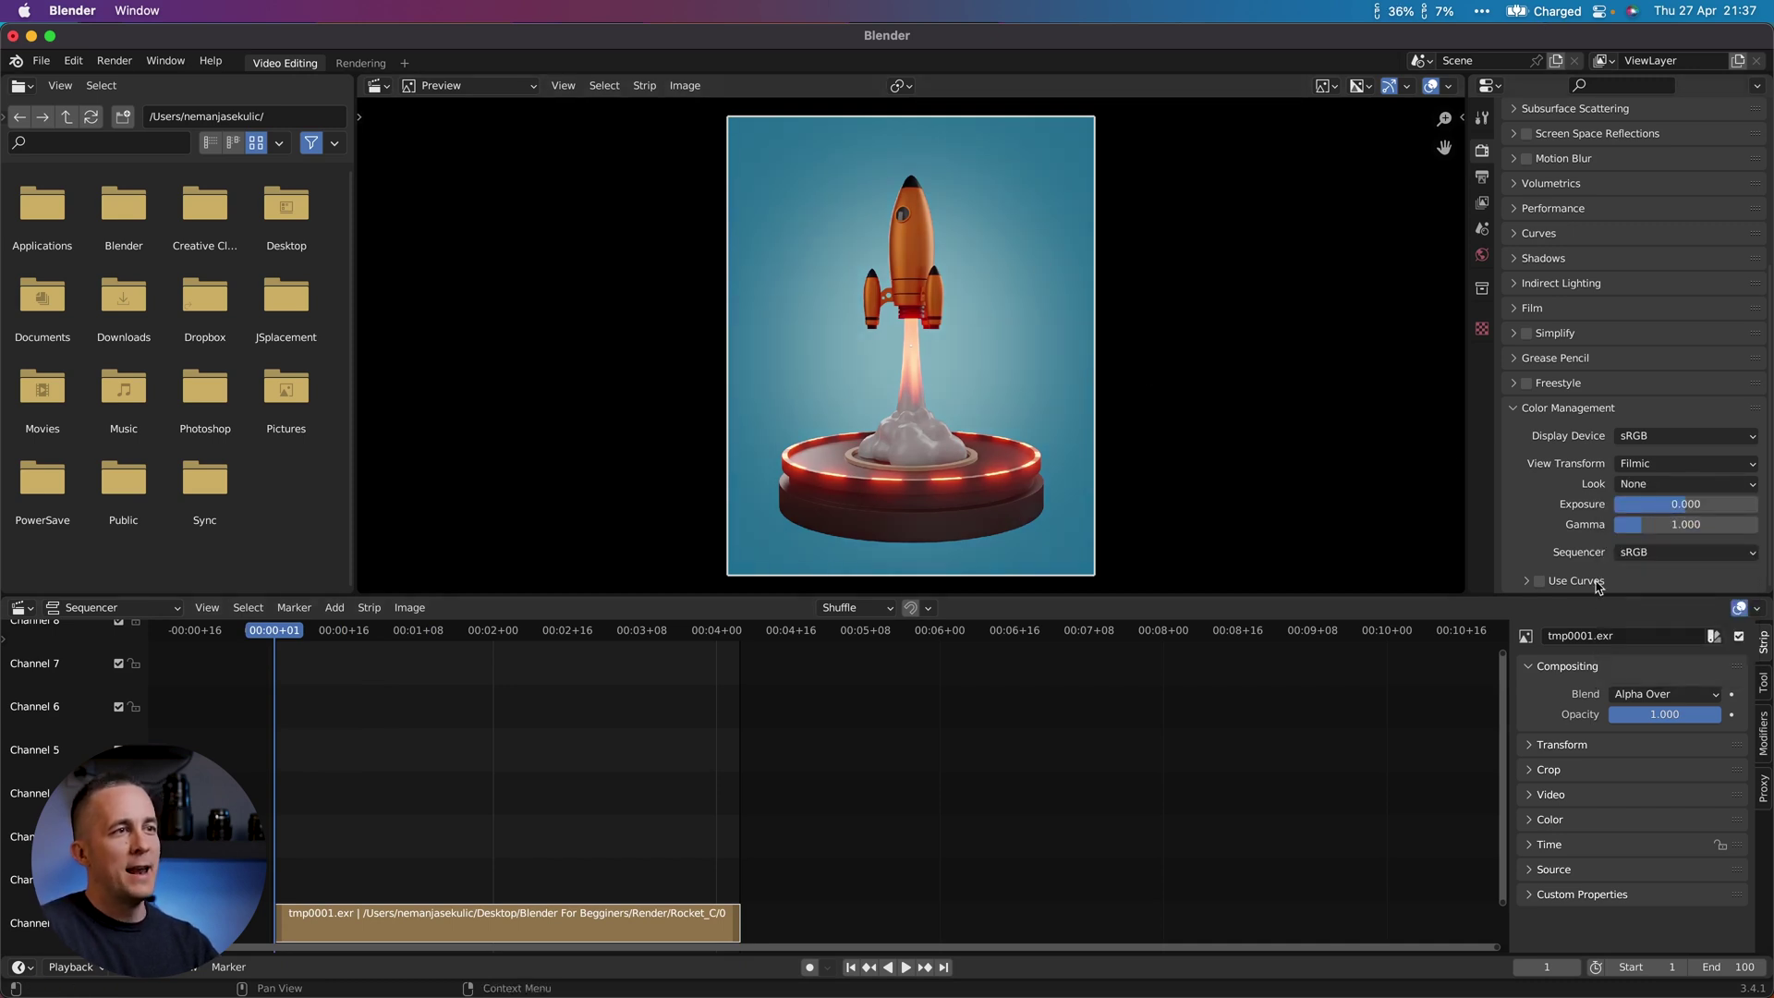
# Step: Enable Use Curves and add two points to form an S-shaped tone curve
pyautogui.click(1530, 580)
pyautogui.scroll(-5, 1571, 517)
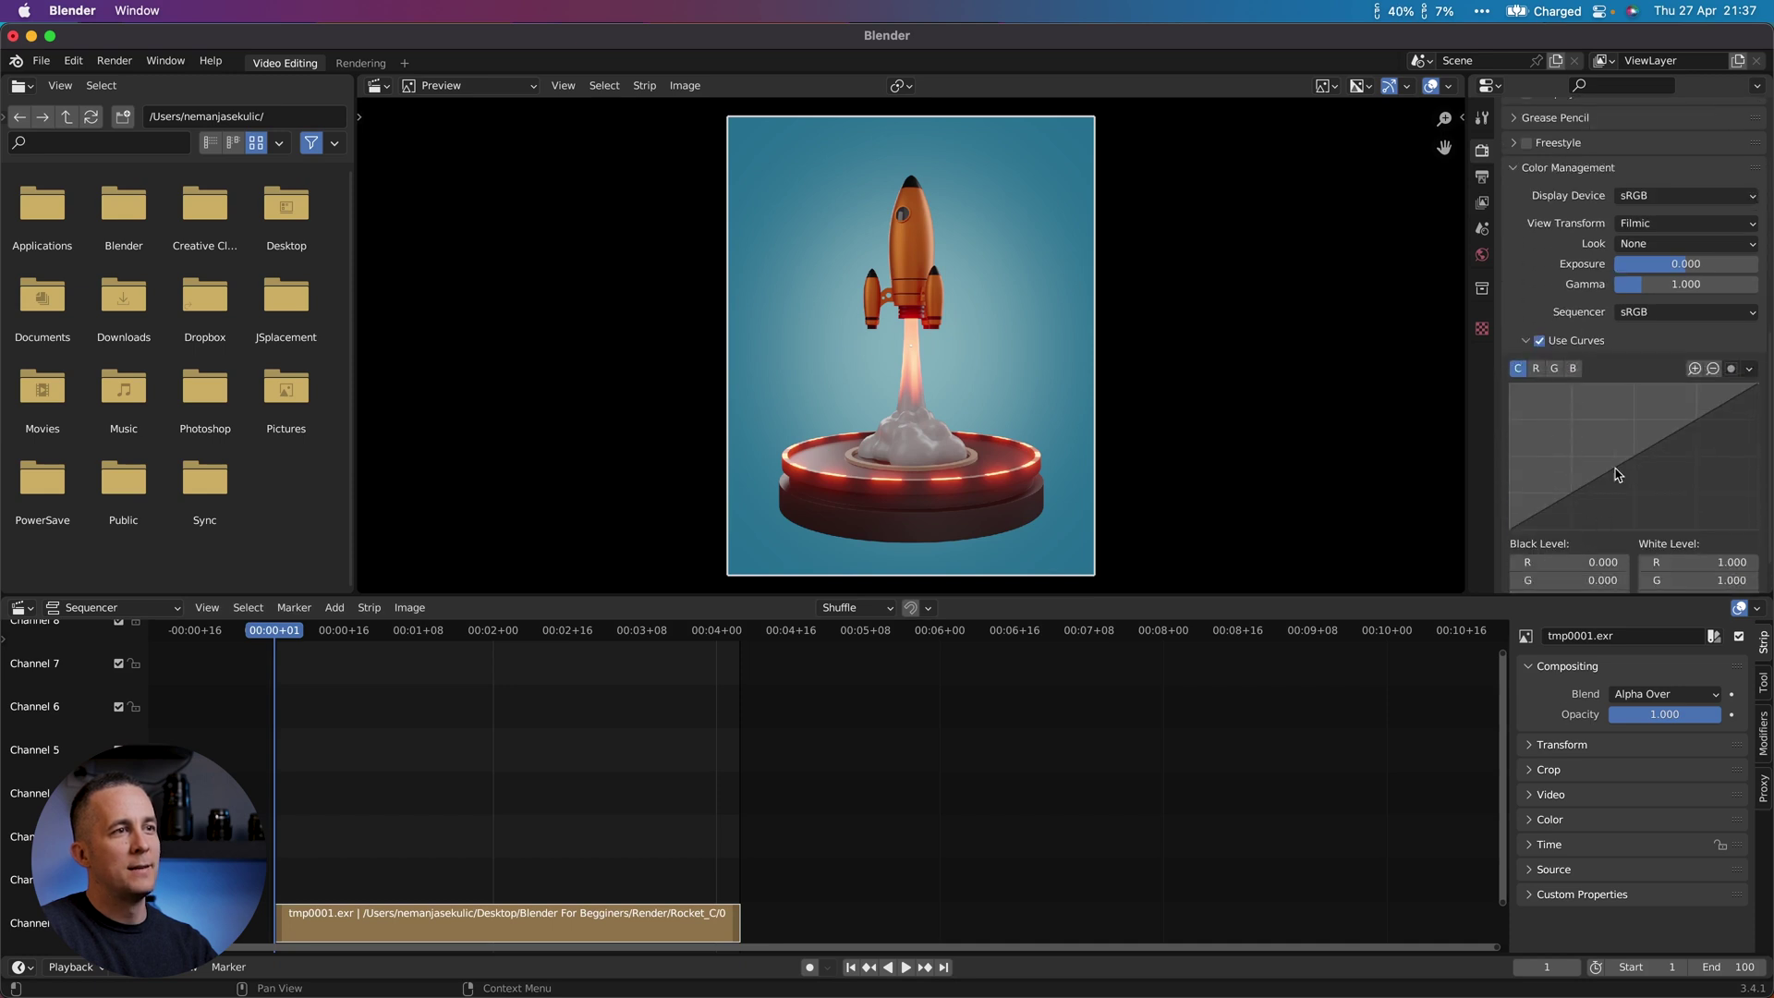
pyautogui.moveTo(1696, 426); pyautogui.dragTo(1689, 415)
pyautogui.moveTo(1586, 473); pyautogui.dragTo(1575, 485)
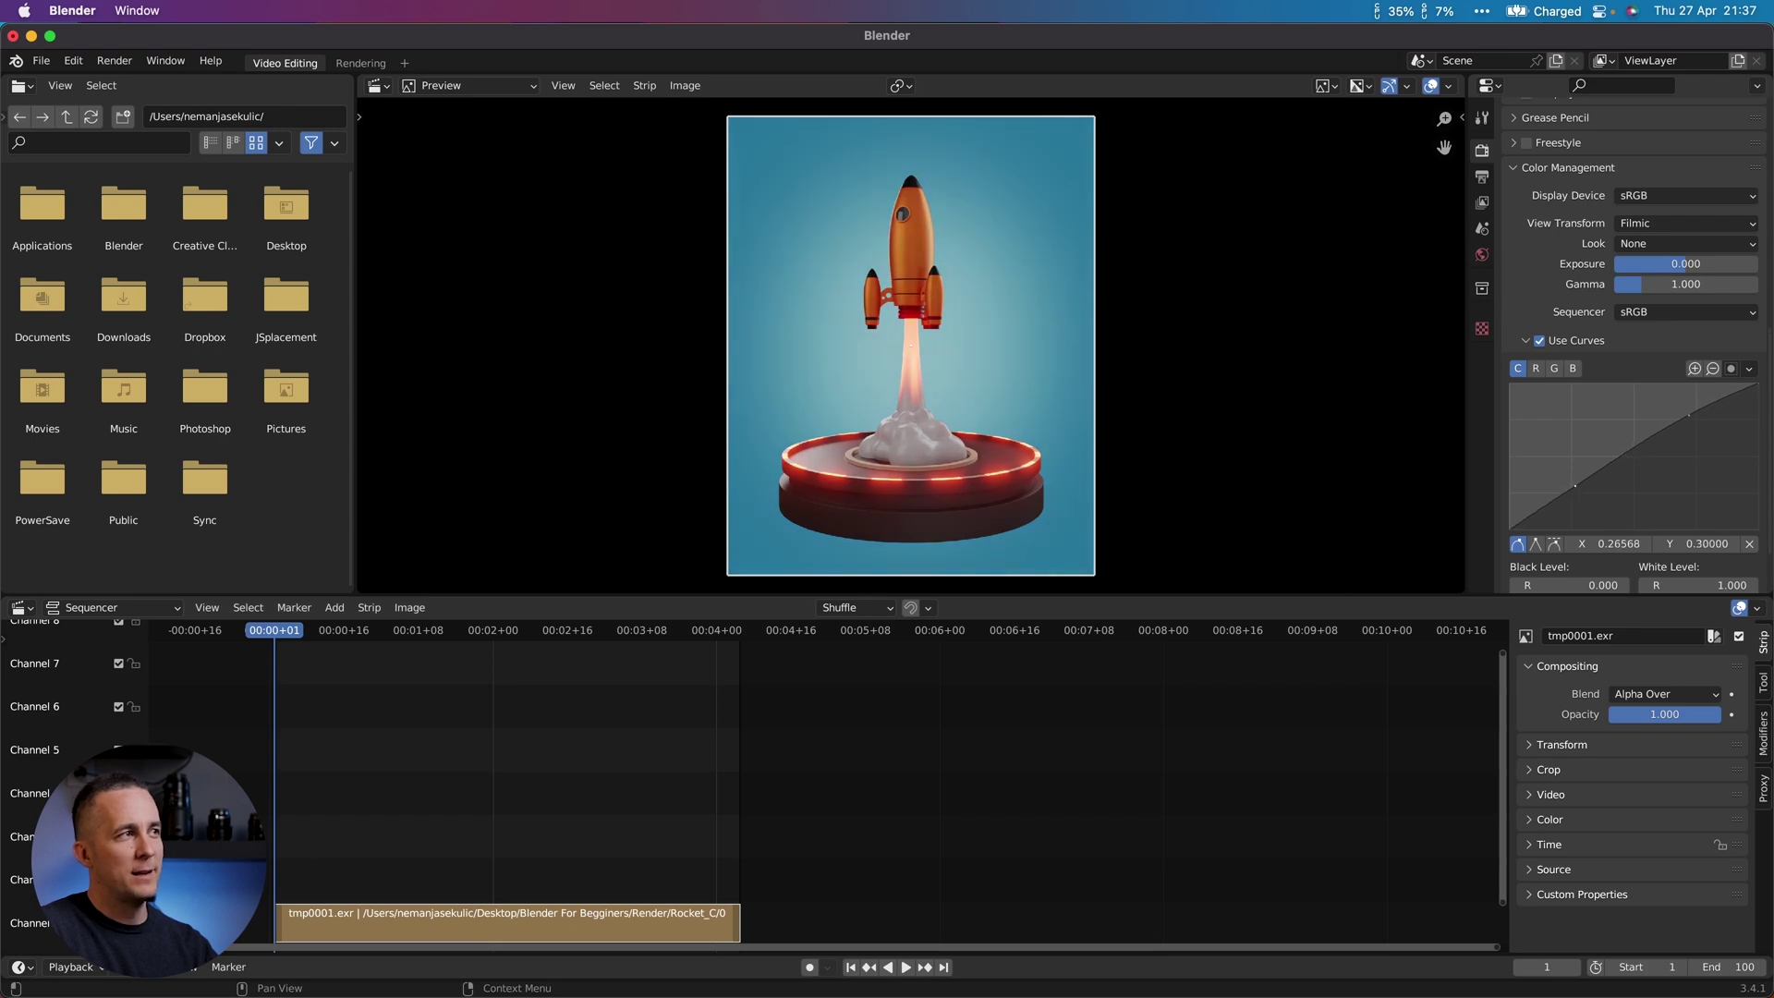
# Step: Toggle Use Curves off and on repeatedly to compare, leaving it enabled
pyautogui.click(1548, 342)
pyautogui.click(1548, 342)
pyautogui.click(1548, 342)
pyautogui.click(1541, 339)
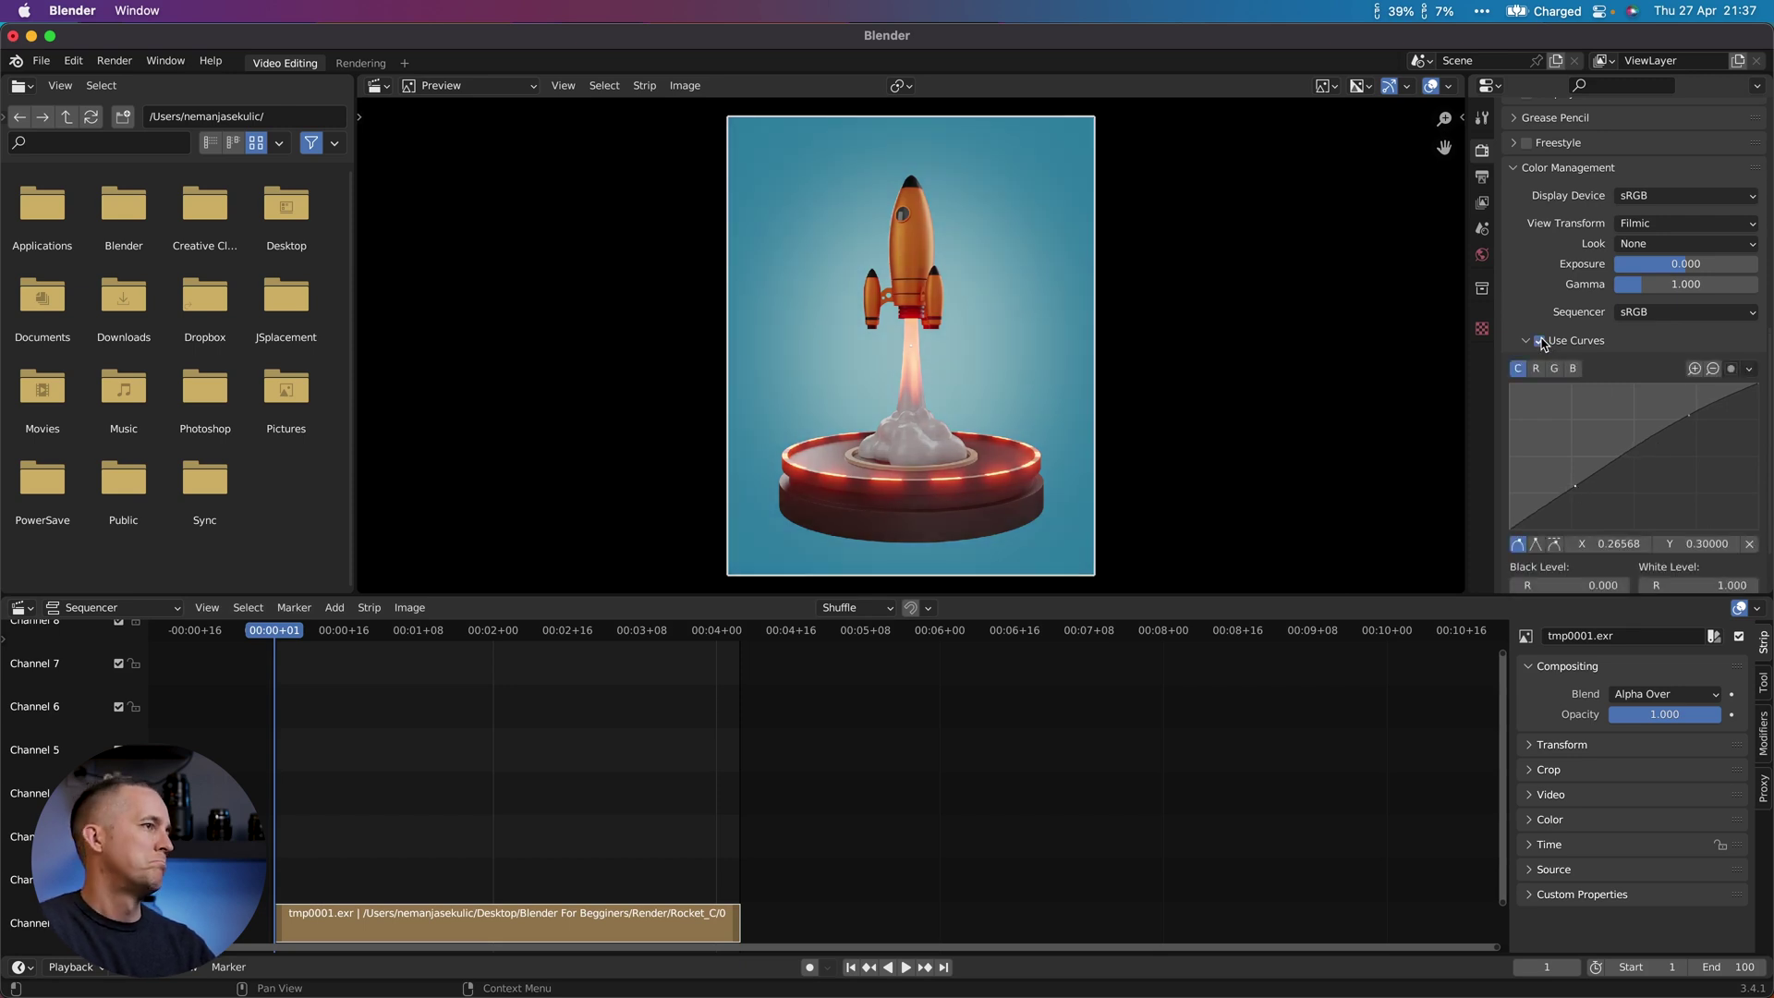
pyautogui.click(1541, 342)
pyautogui.click(1541, 342)
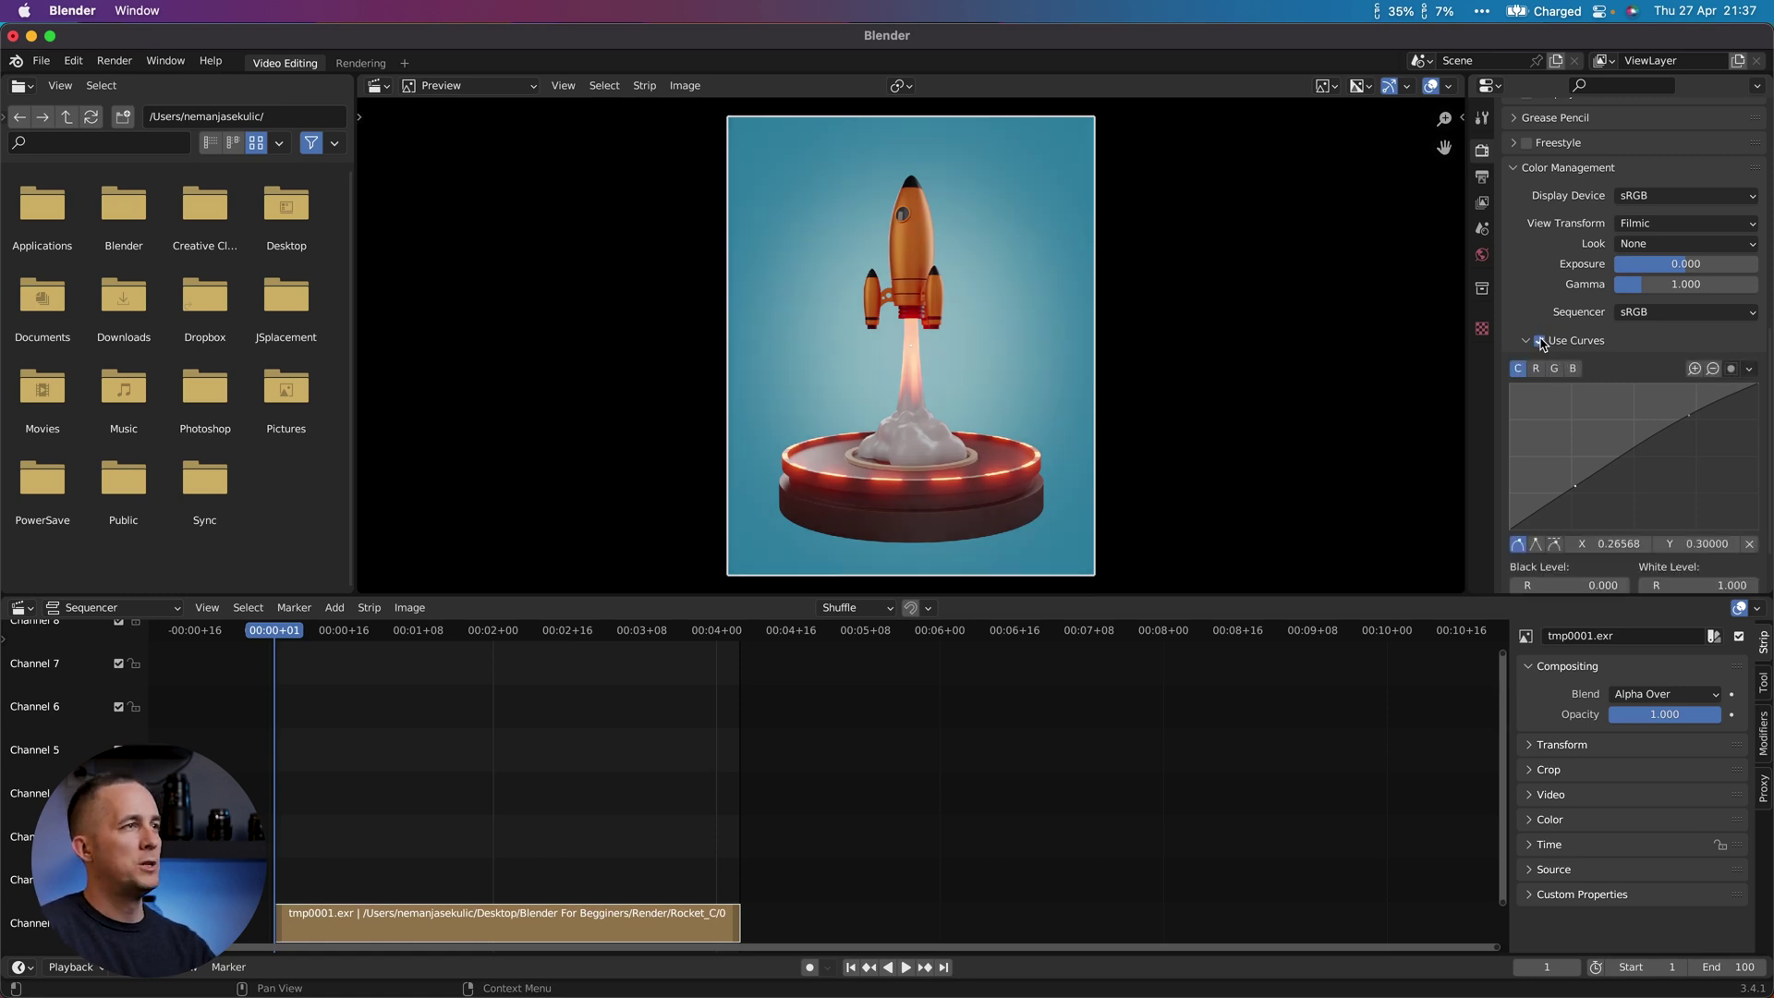
pyautogui.click(1541, 342)
pyautogui.click(1541, 342)
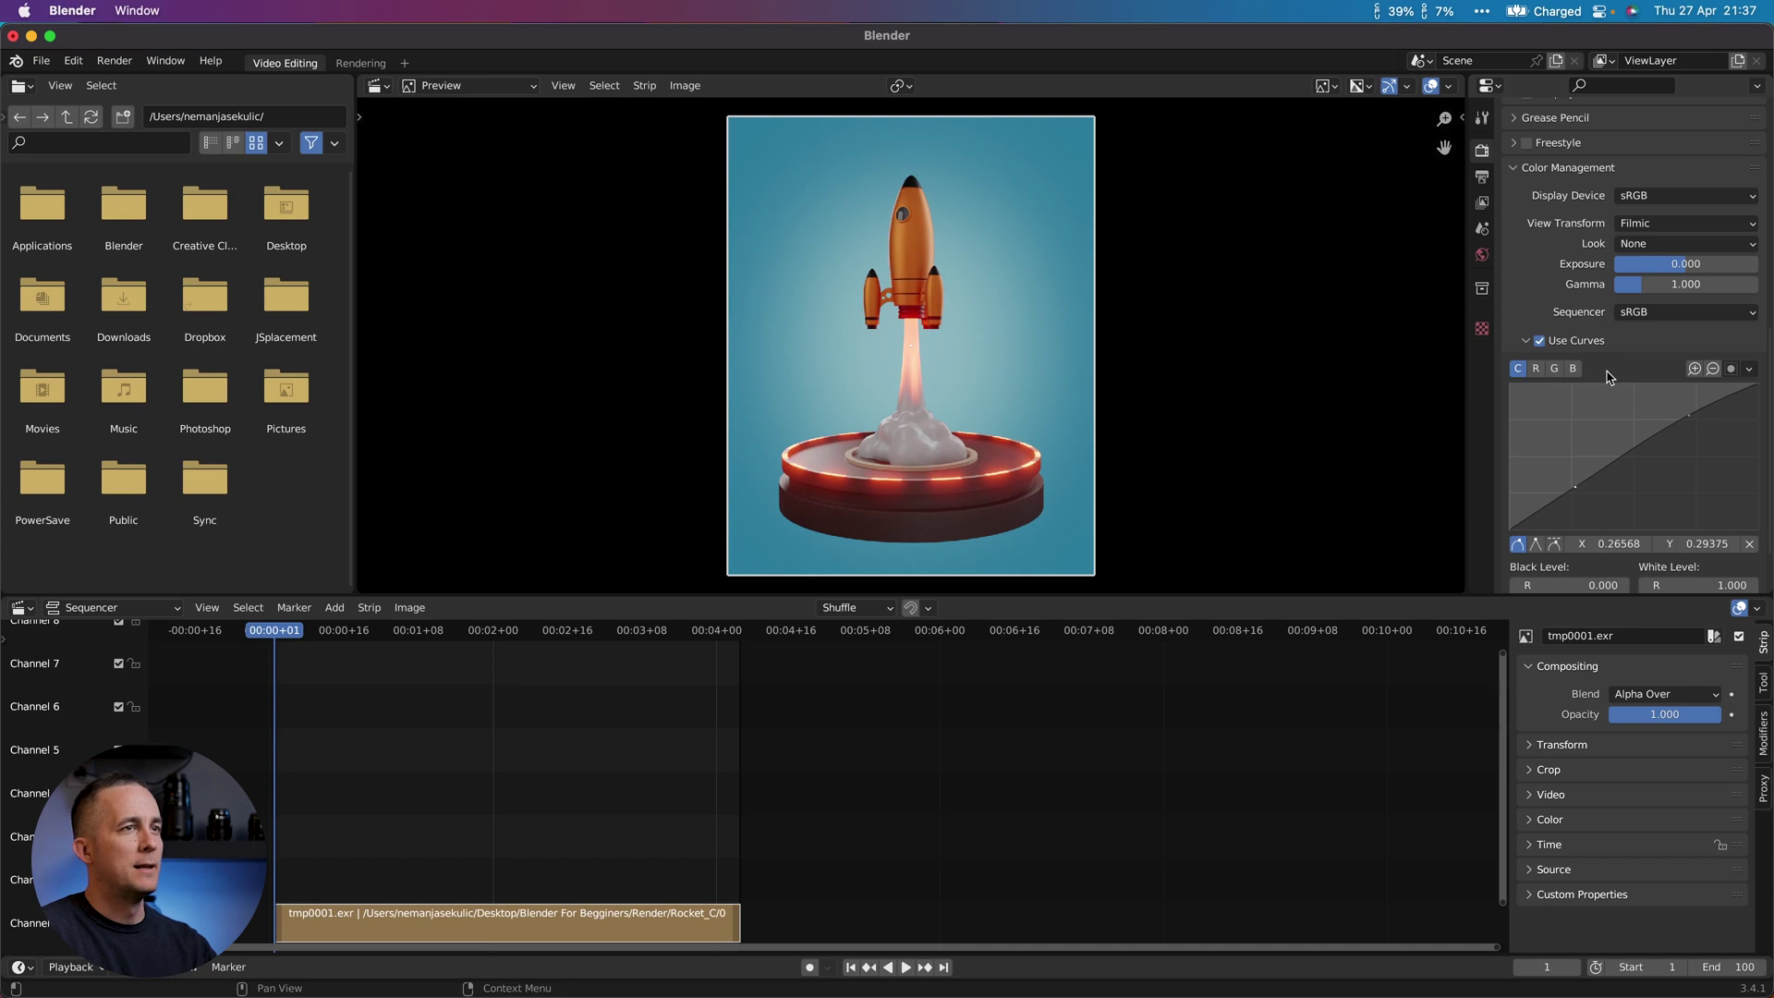
pyautogui.scroll(8, 1603, 303)
# Step: Set the output path to the Rocket_C/01 folder in Output Properties
pyautogui.scroll(2, 1541, 418)
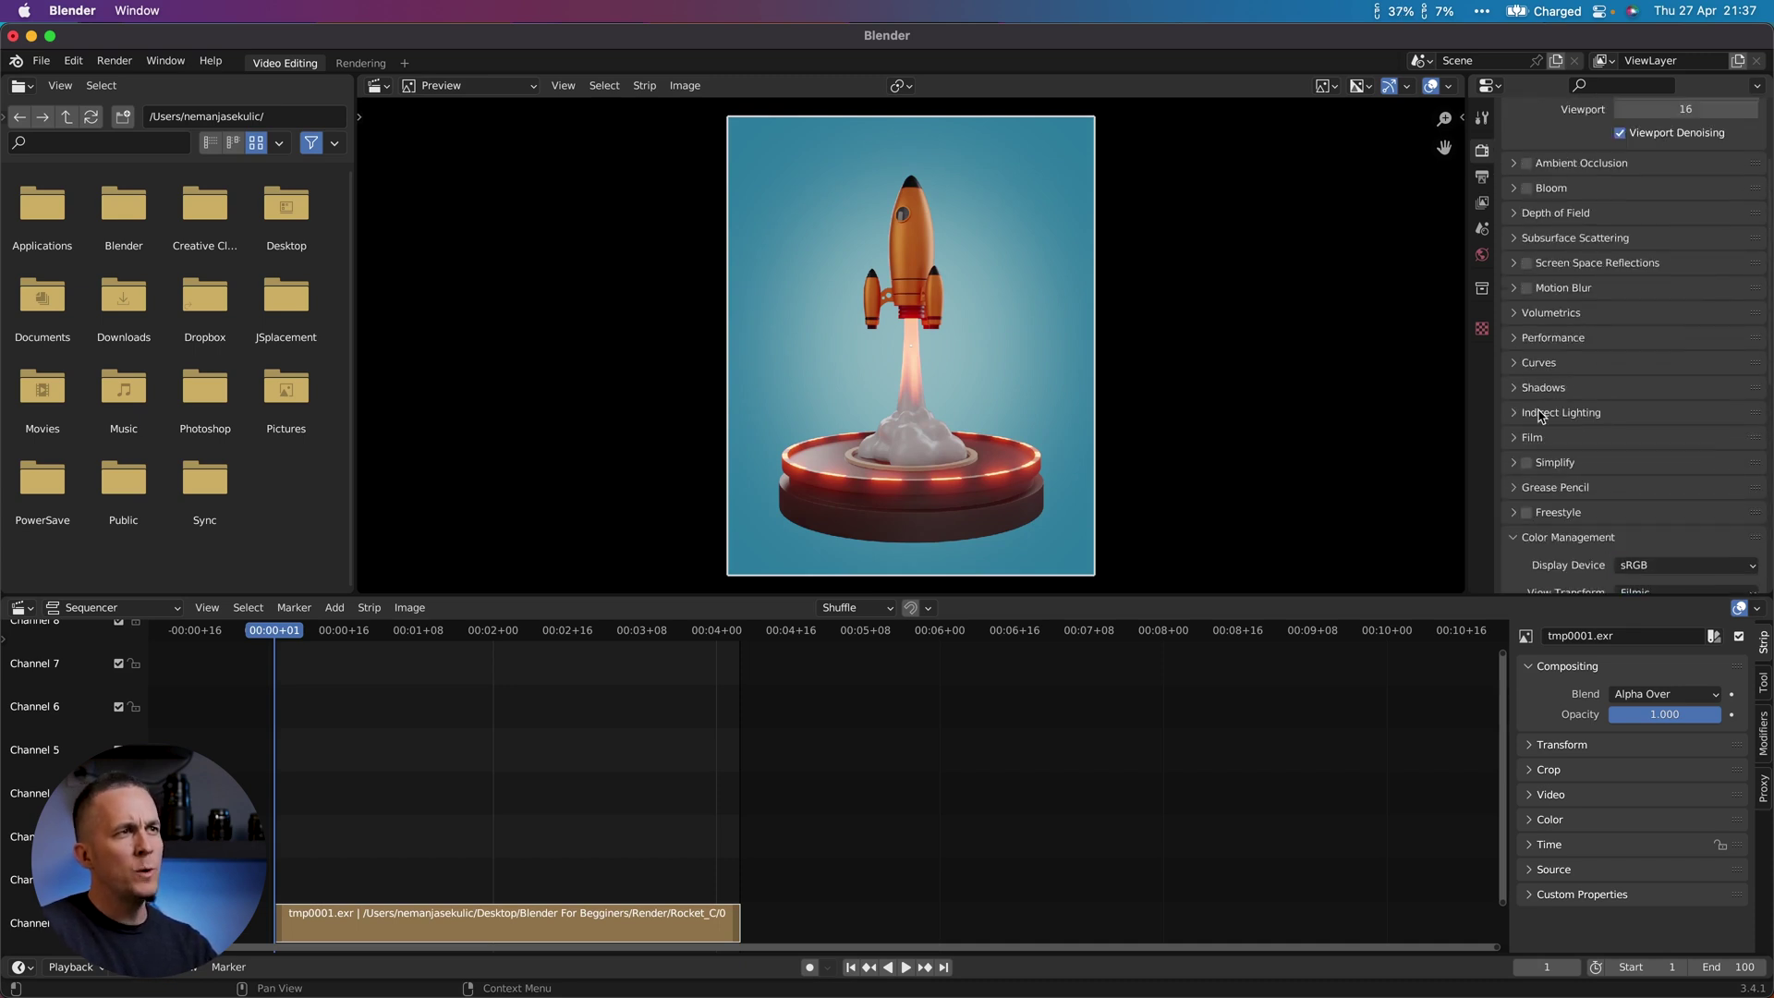
pyautogui.click(1483, 179)
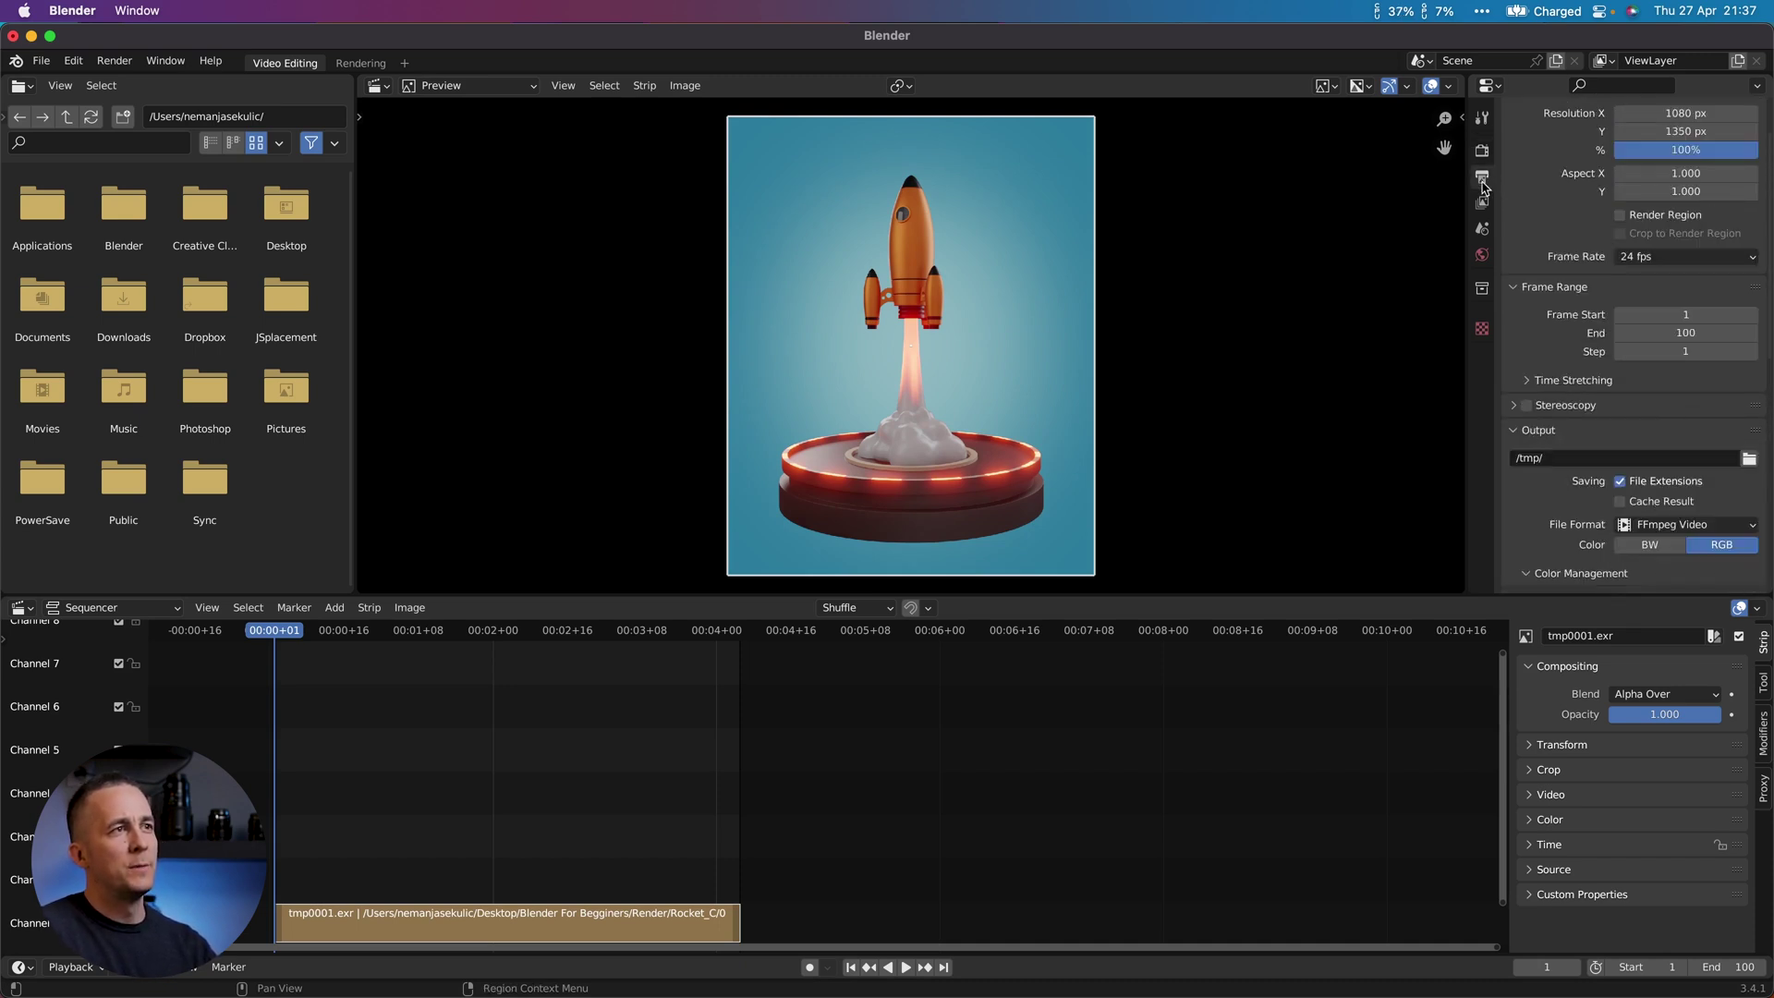
pyautogui.scroll(-3, 1593, 423)
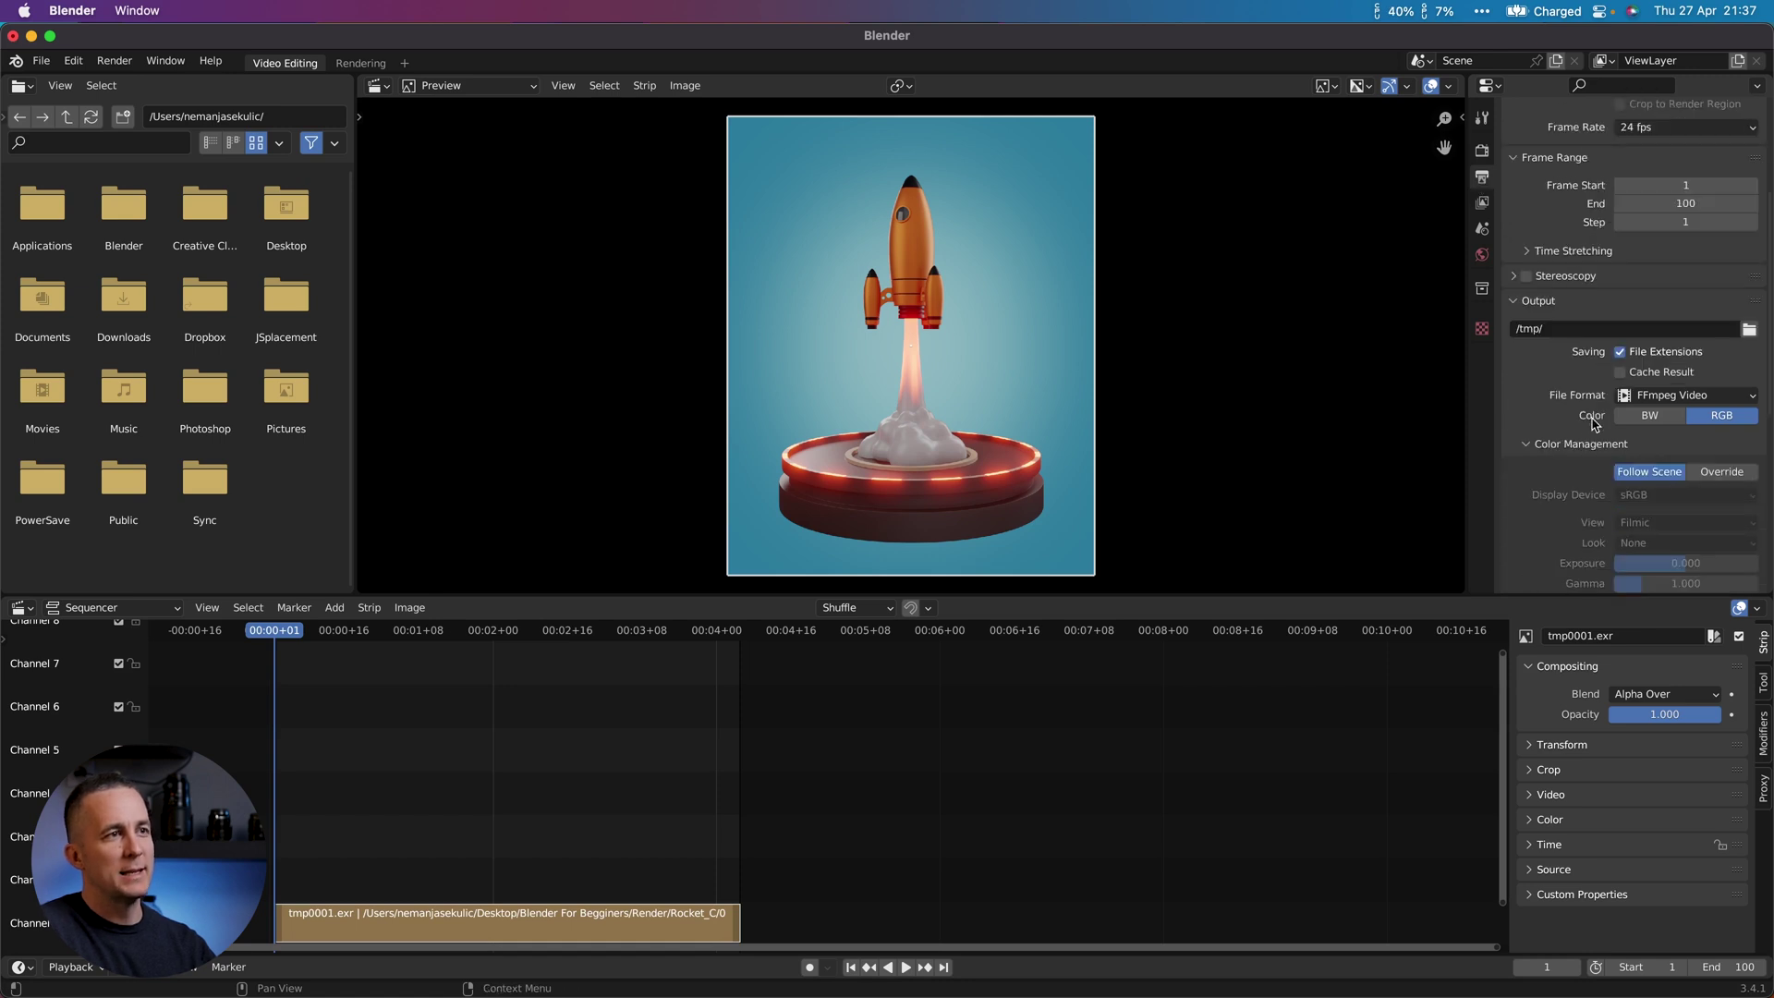
pyautogui.click(1749, 330)
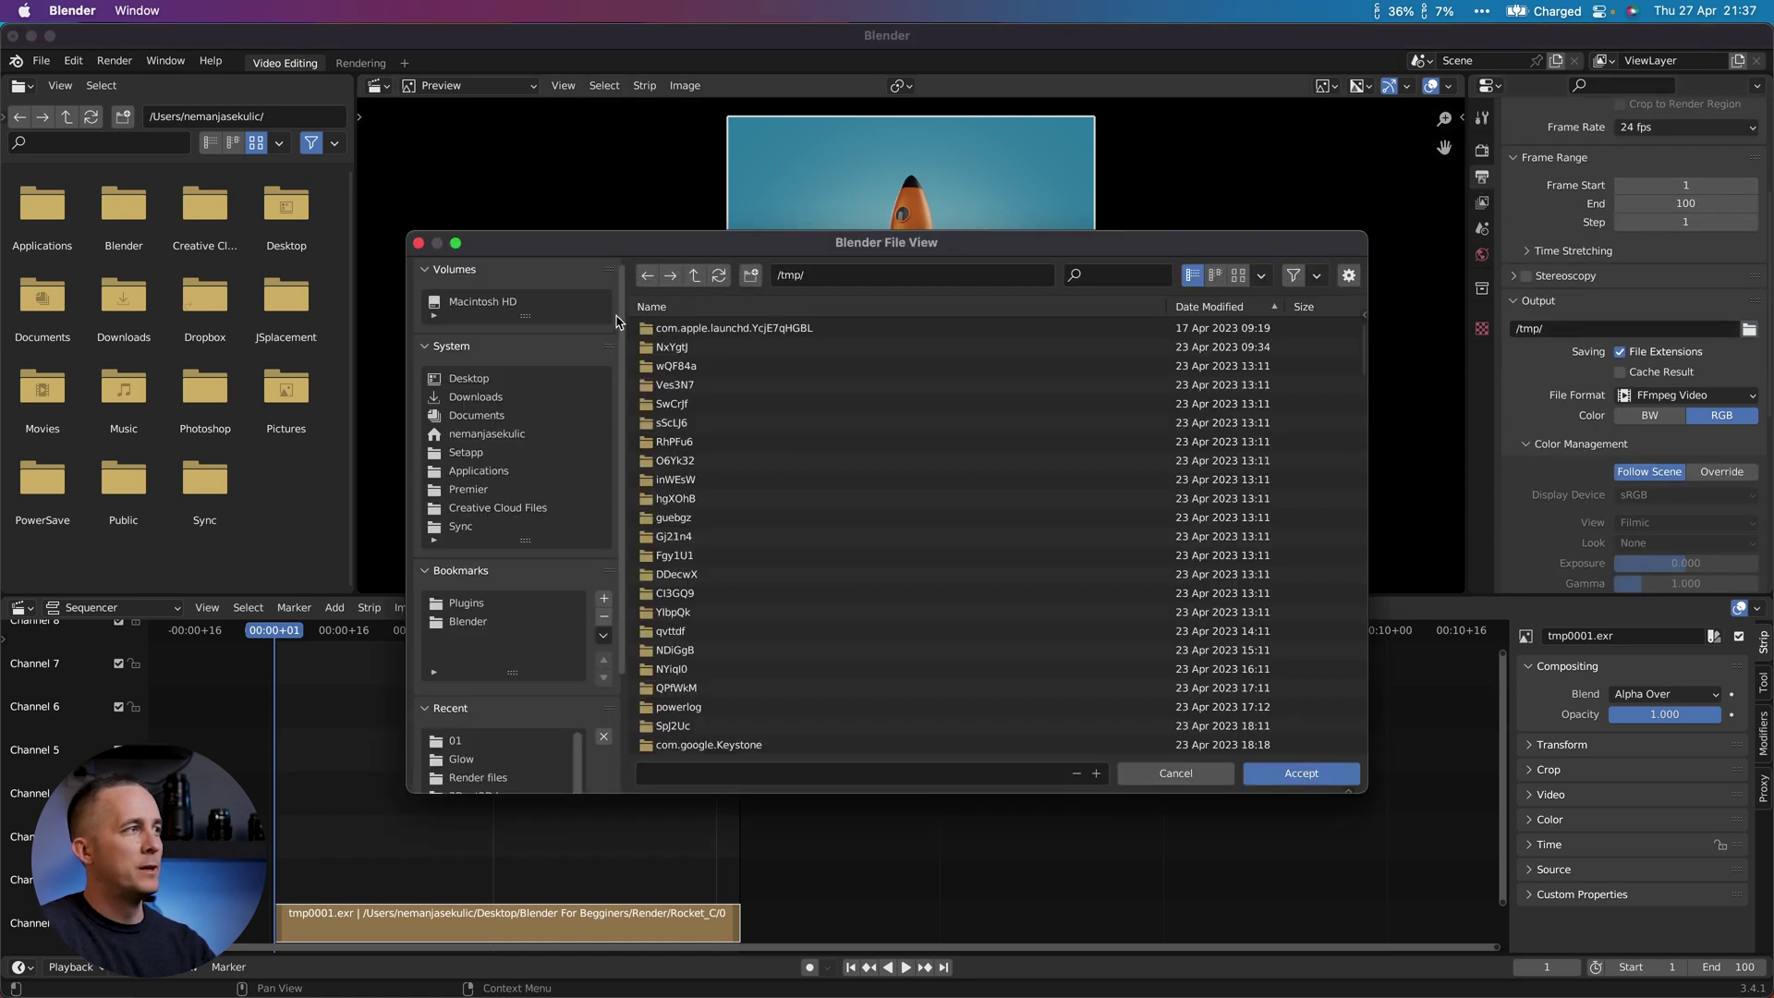
pyautogui.doubleClick(695, 333)
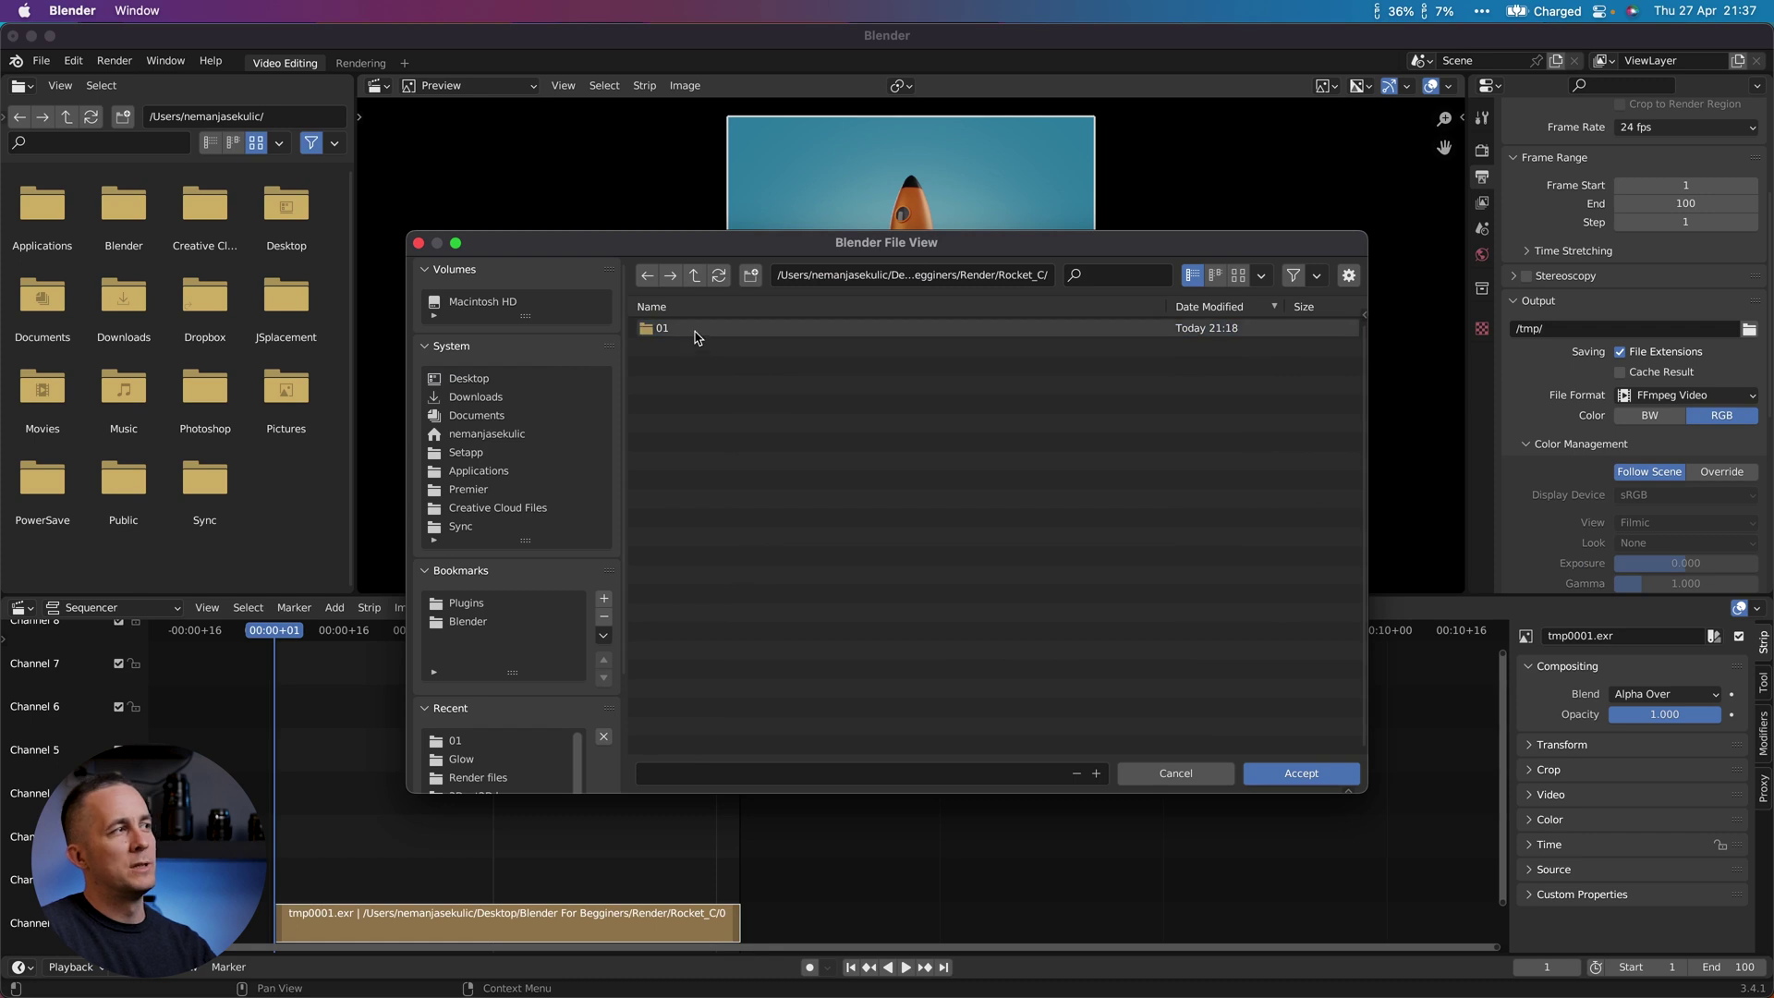
pyautogui.click(1289, 774)
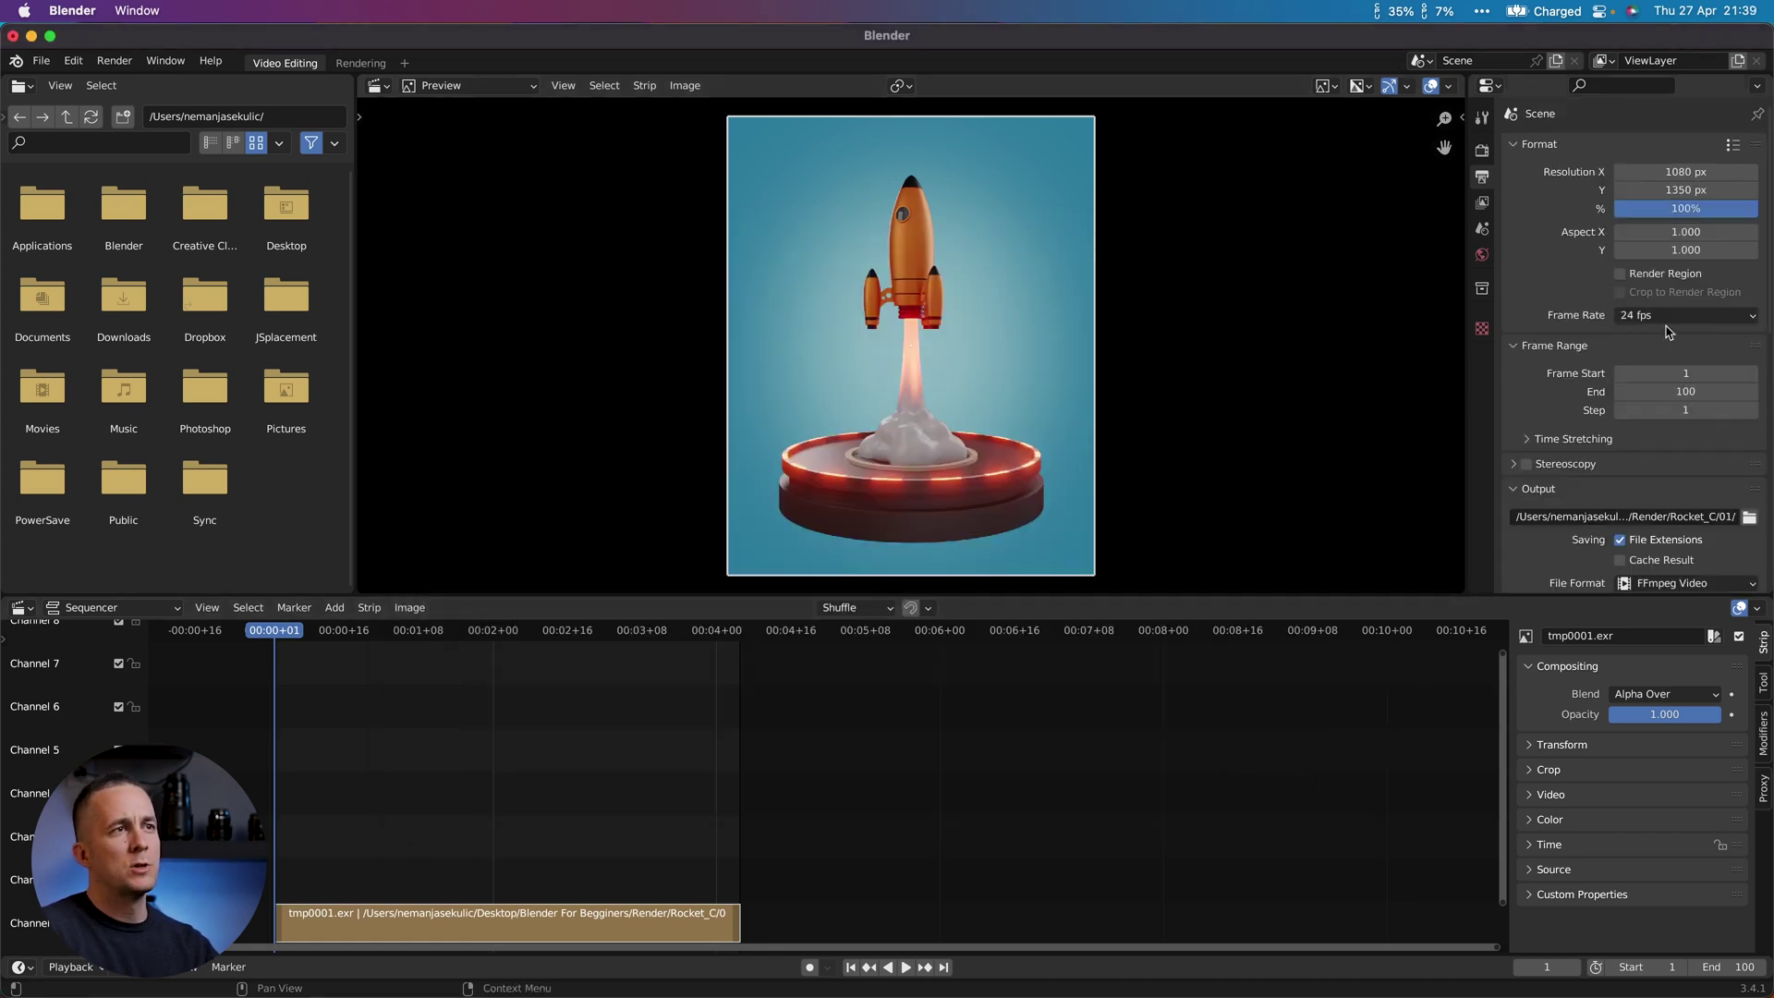
# Step: Set the frame rate to 25 fps and check it against Rocket 06's output settings
pyautogui.click(1666, 321)
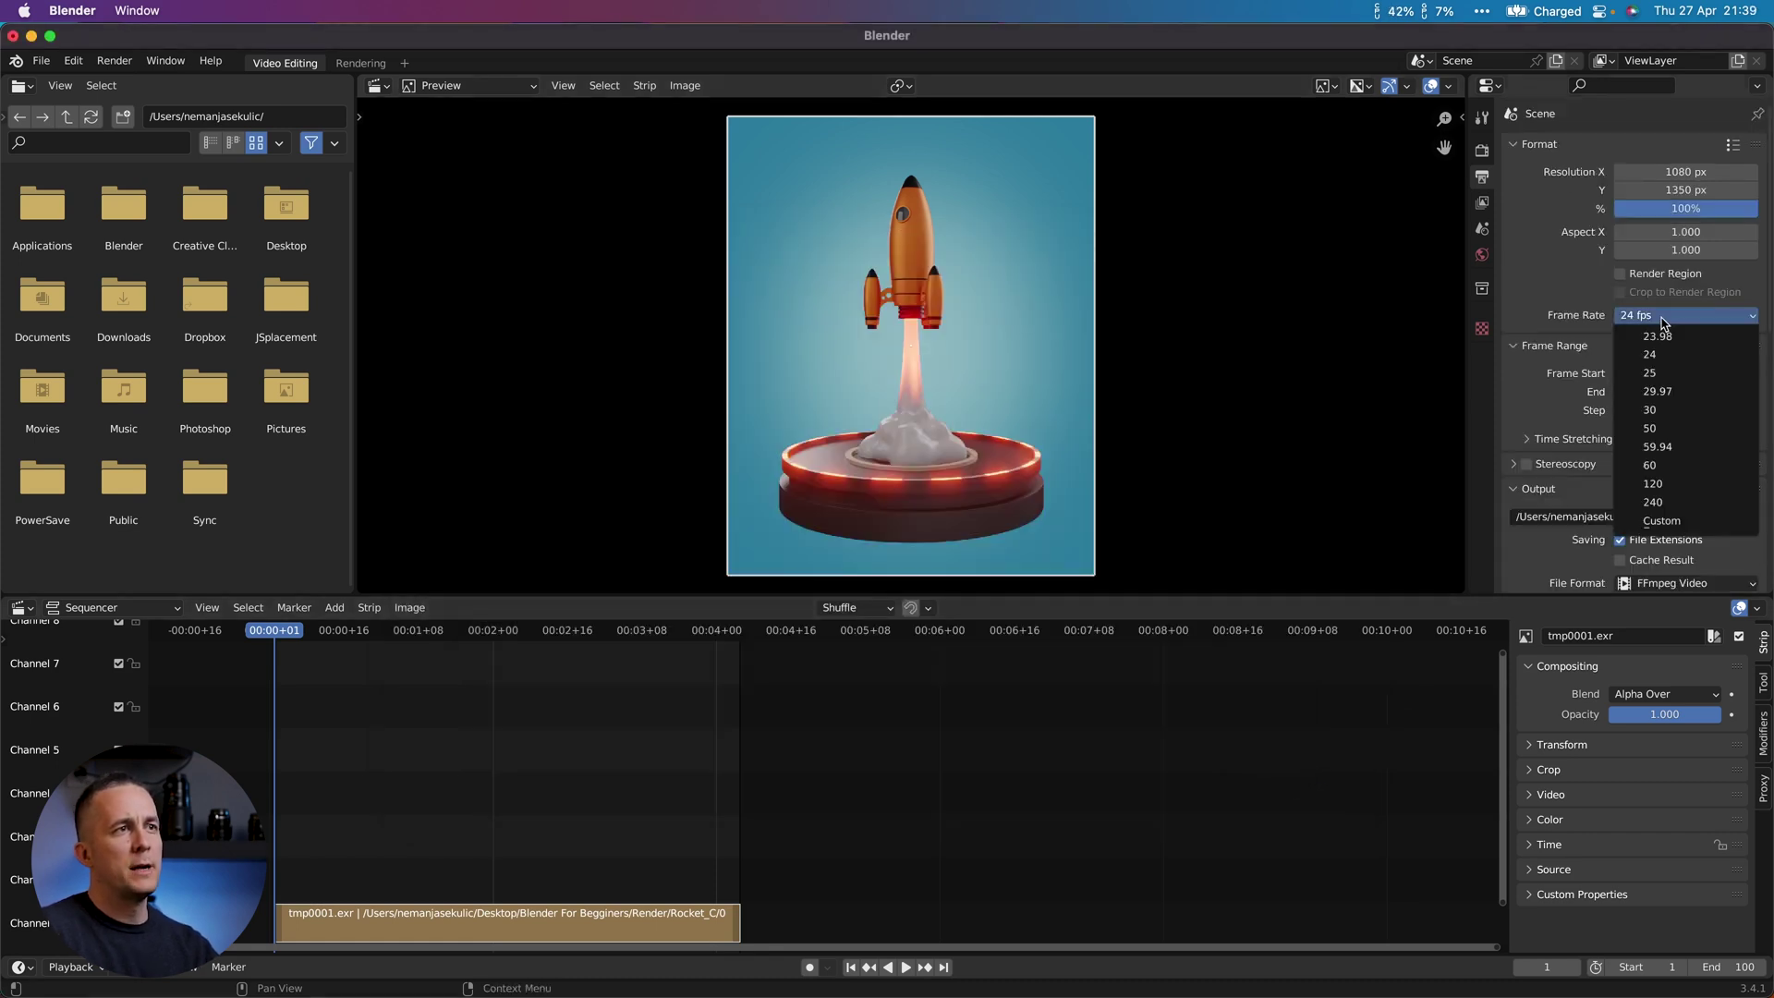
pyautogui.click(1670, 382)
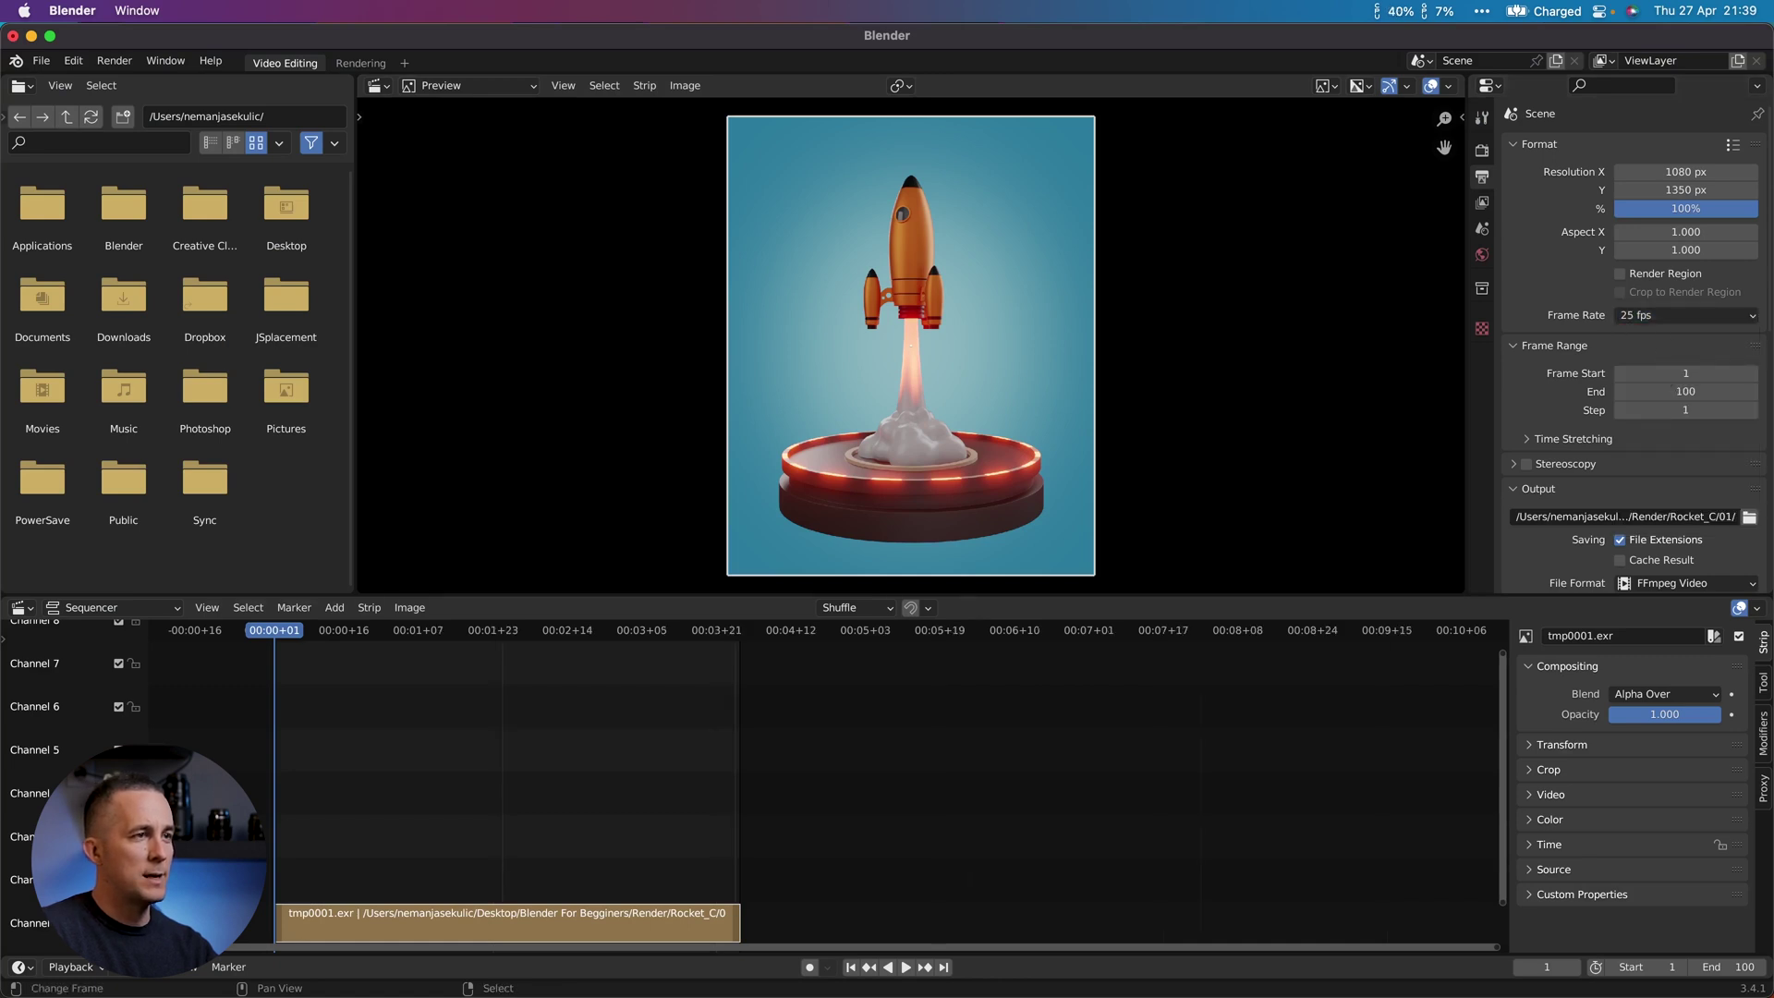
pyautogui.press('super+Tab')
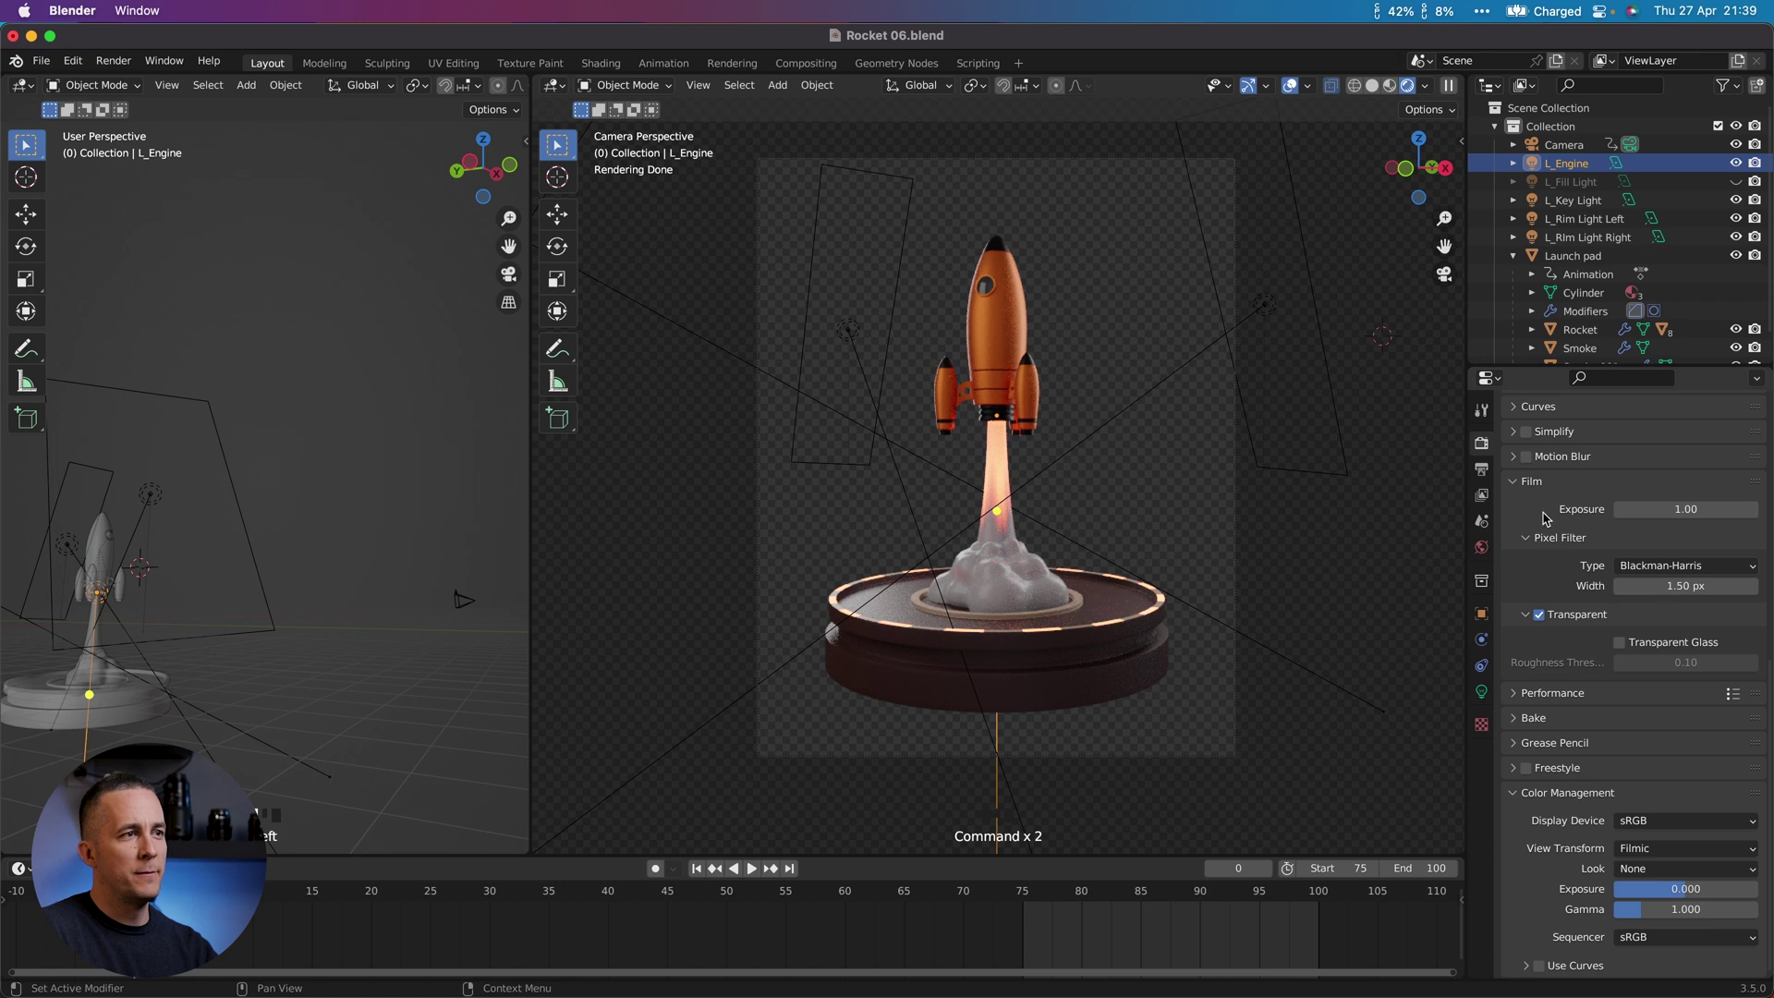
pyautogui.click(1481, 468)
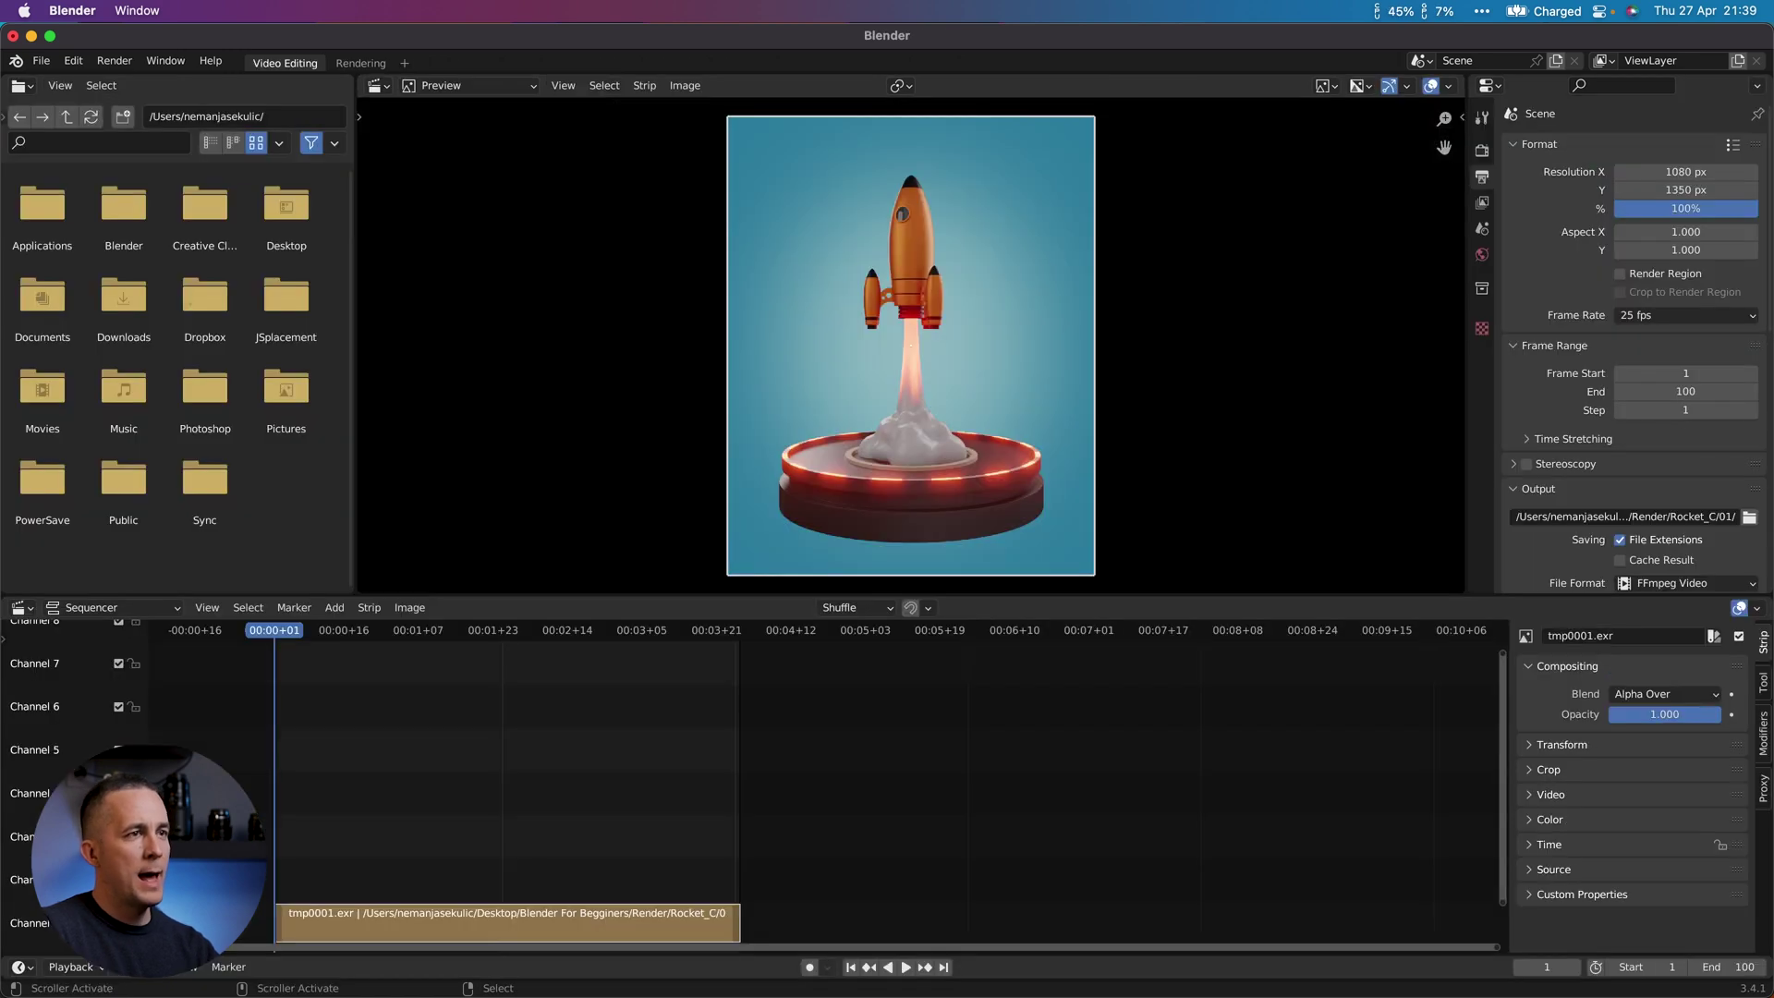
pyautogui.scroll(-1, 1570, 431)
pyautogui.scroll(-3, 1570, 432)
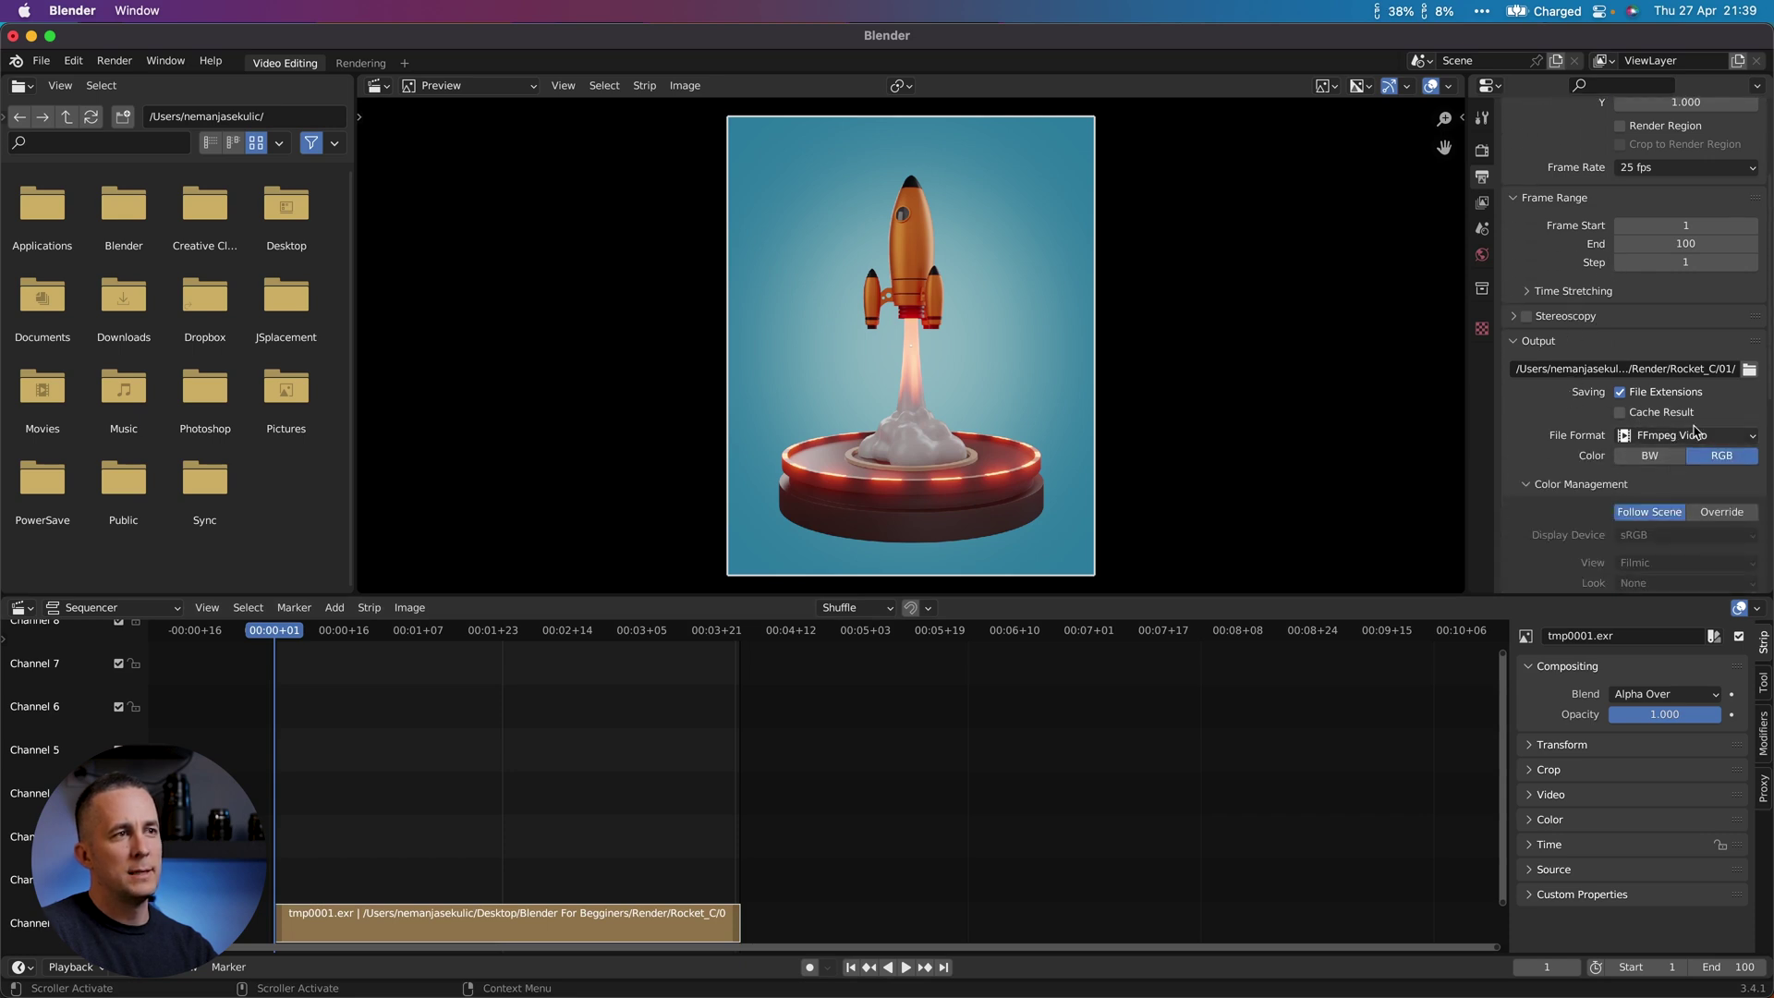
# Step: In the video encoding settings, keep MPEG-4 as the container and H.264 as the codec
pyautogui.scroll(-1, 1613, 441)
pyautogui.scroll(-5, 1540, 444)
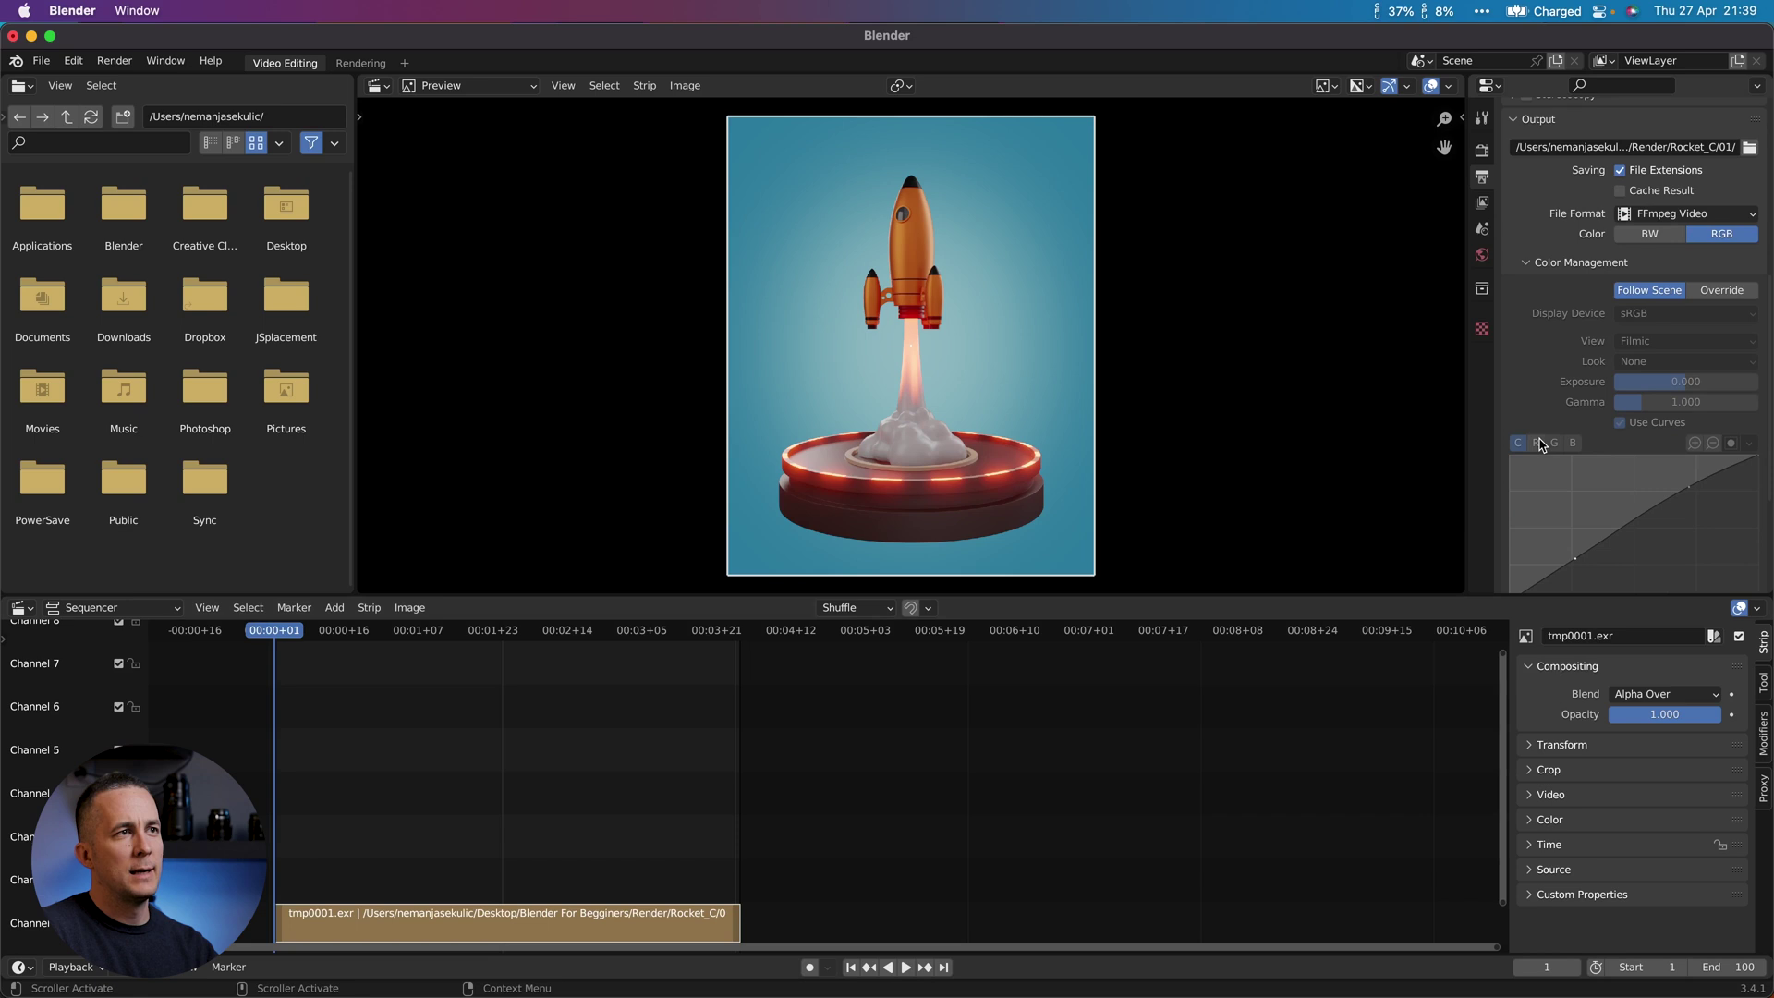
pyautogui.scroll(-5, 1550, 418)
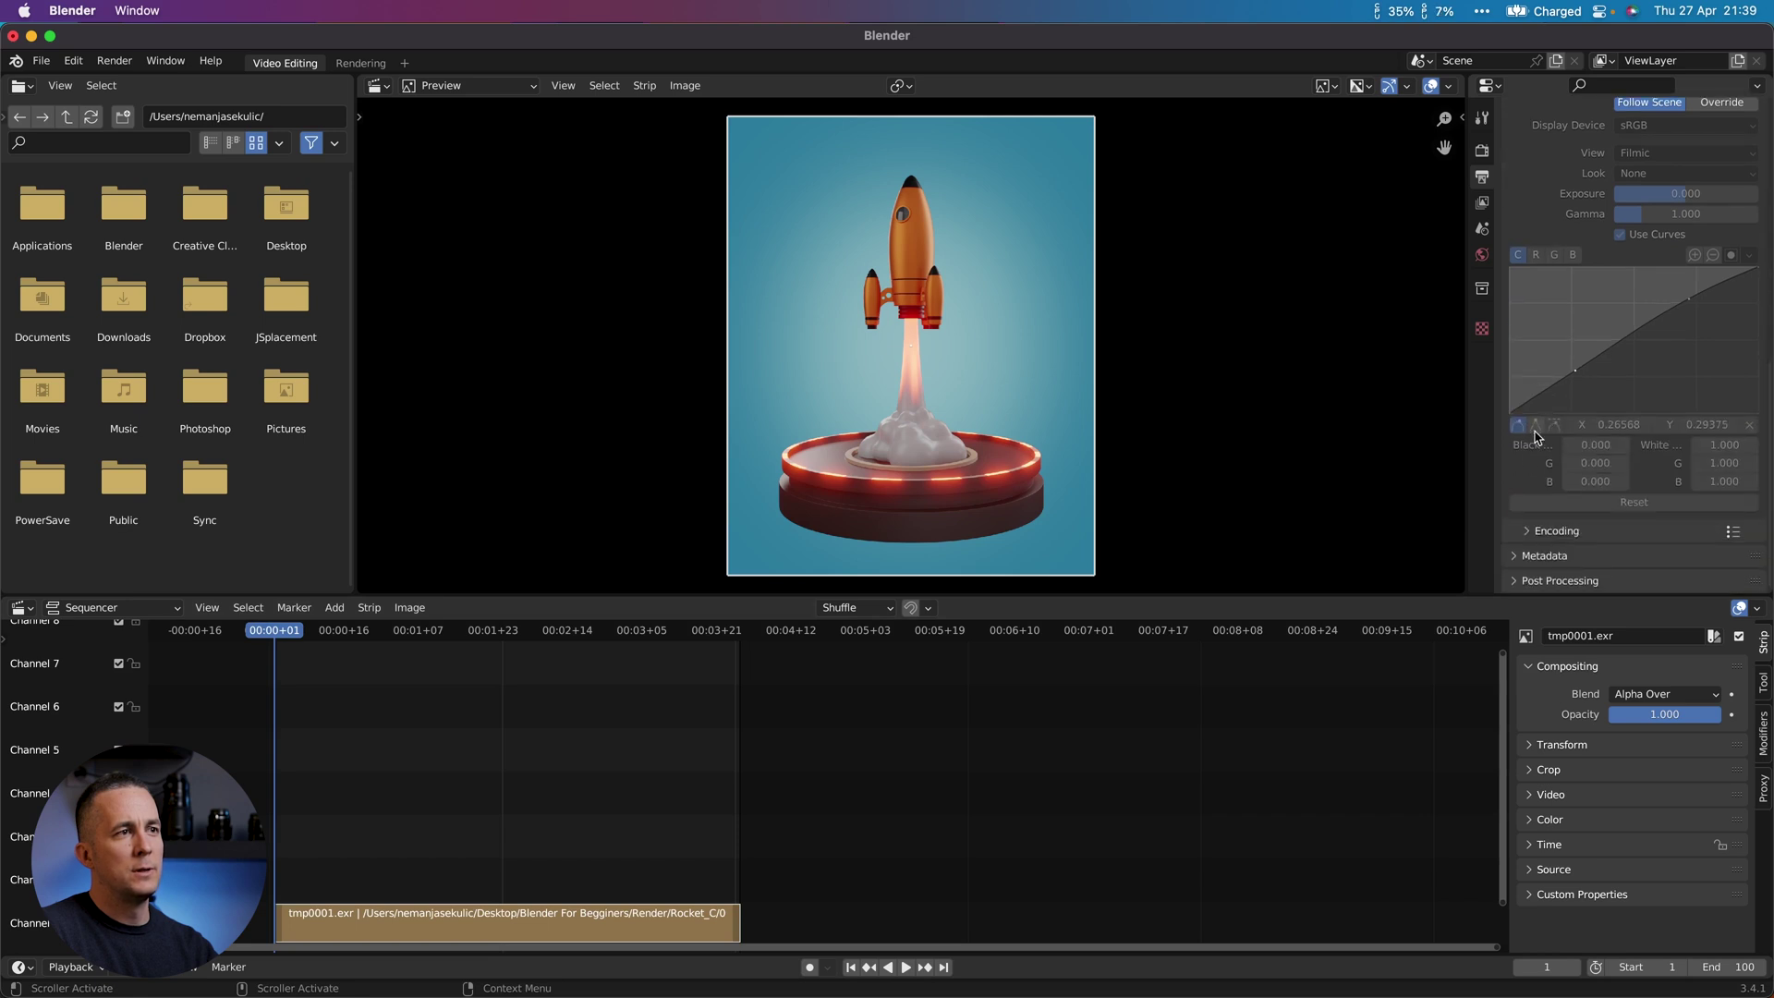
pyautogui.click(1540, 532)
pyautogui.scroll(-6, 1617, 444)
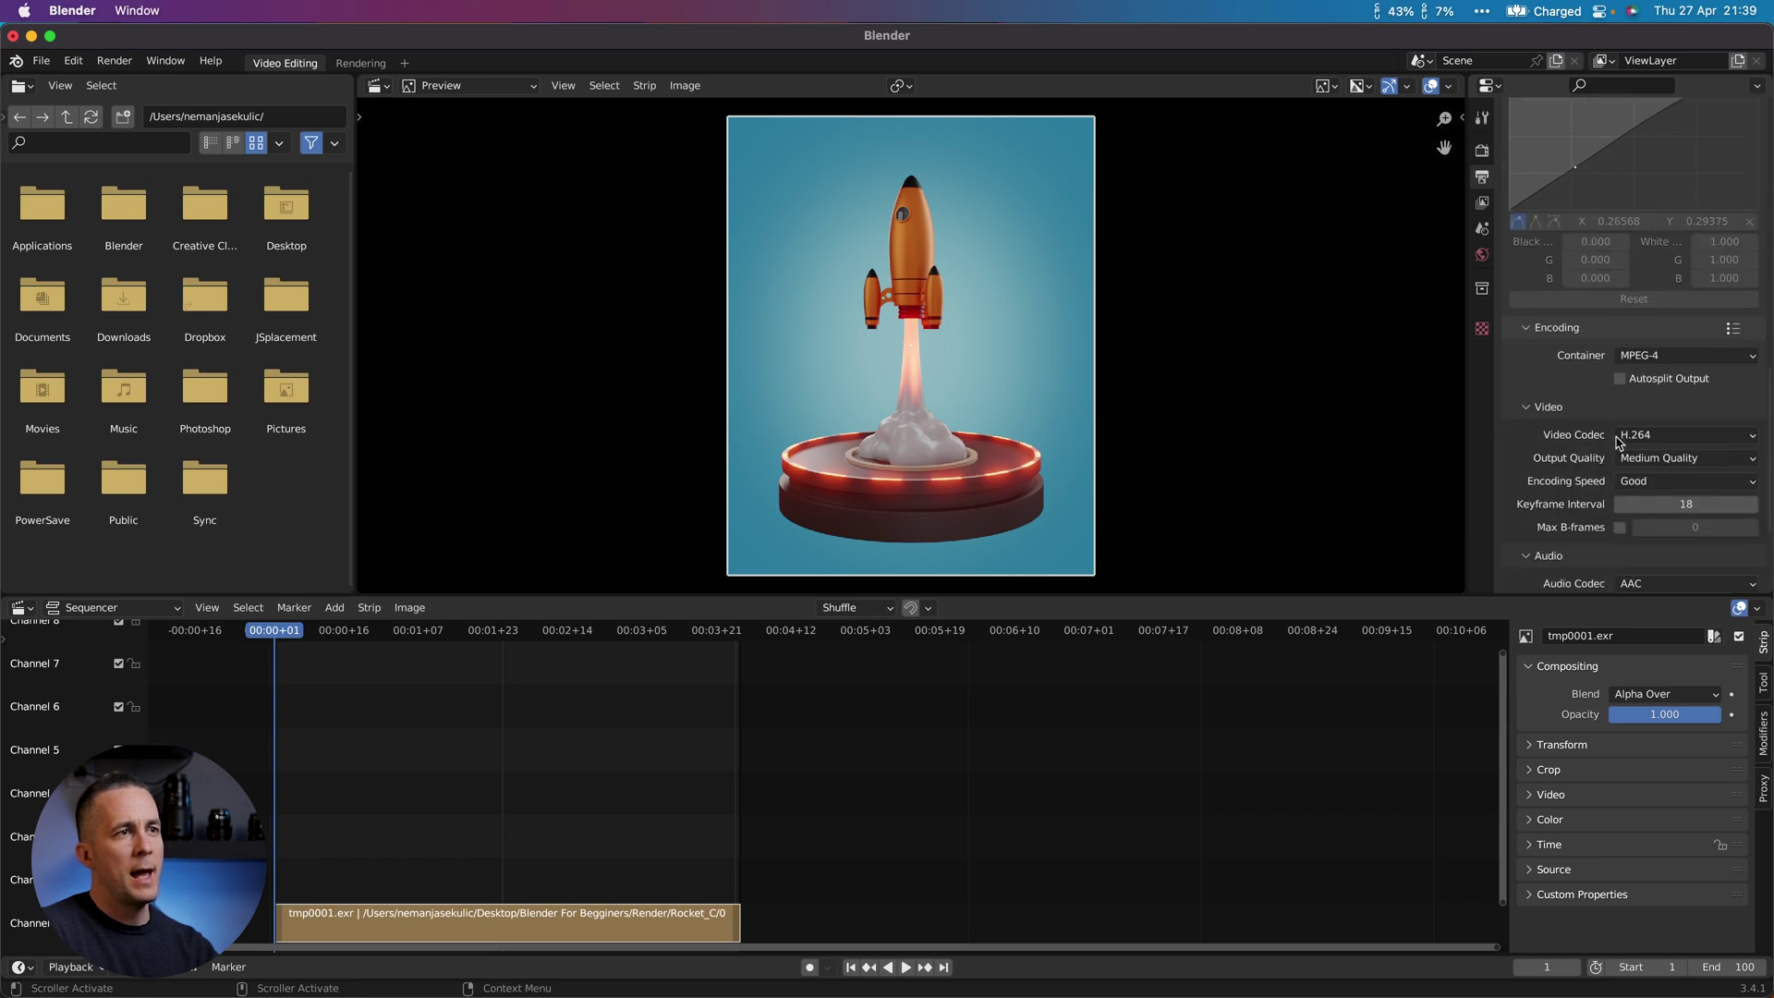
pyautogui.click(1672, 337)
pyautogui.click(1672, 337)
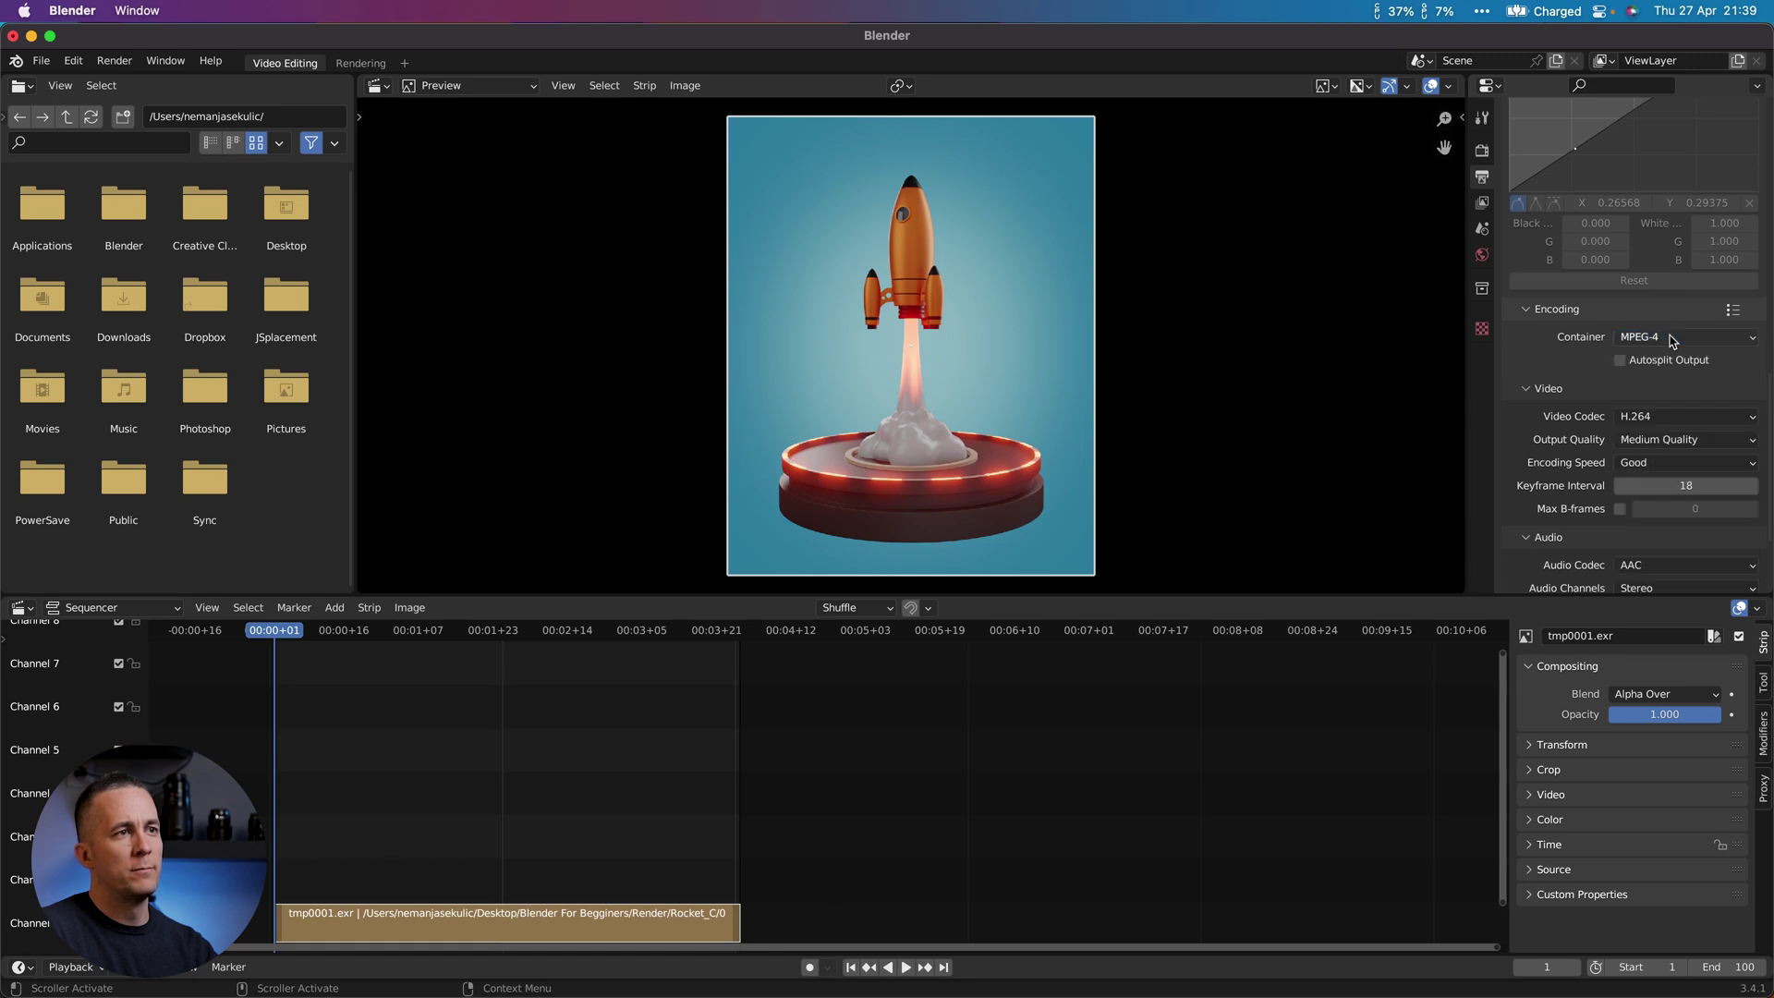
pyautogui.click(1673, 338)
pyautogui.click(1641, 398)
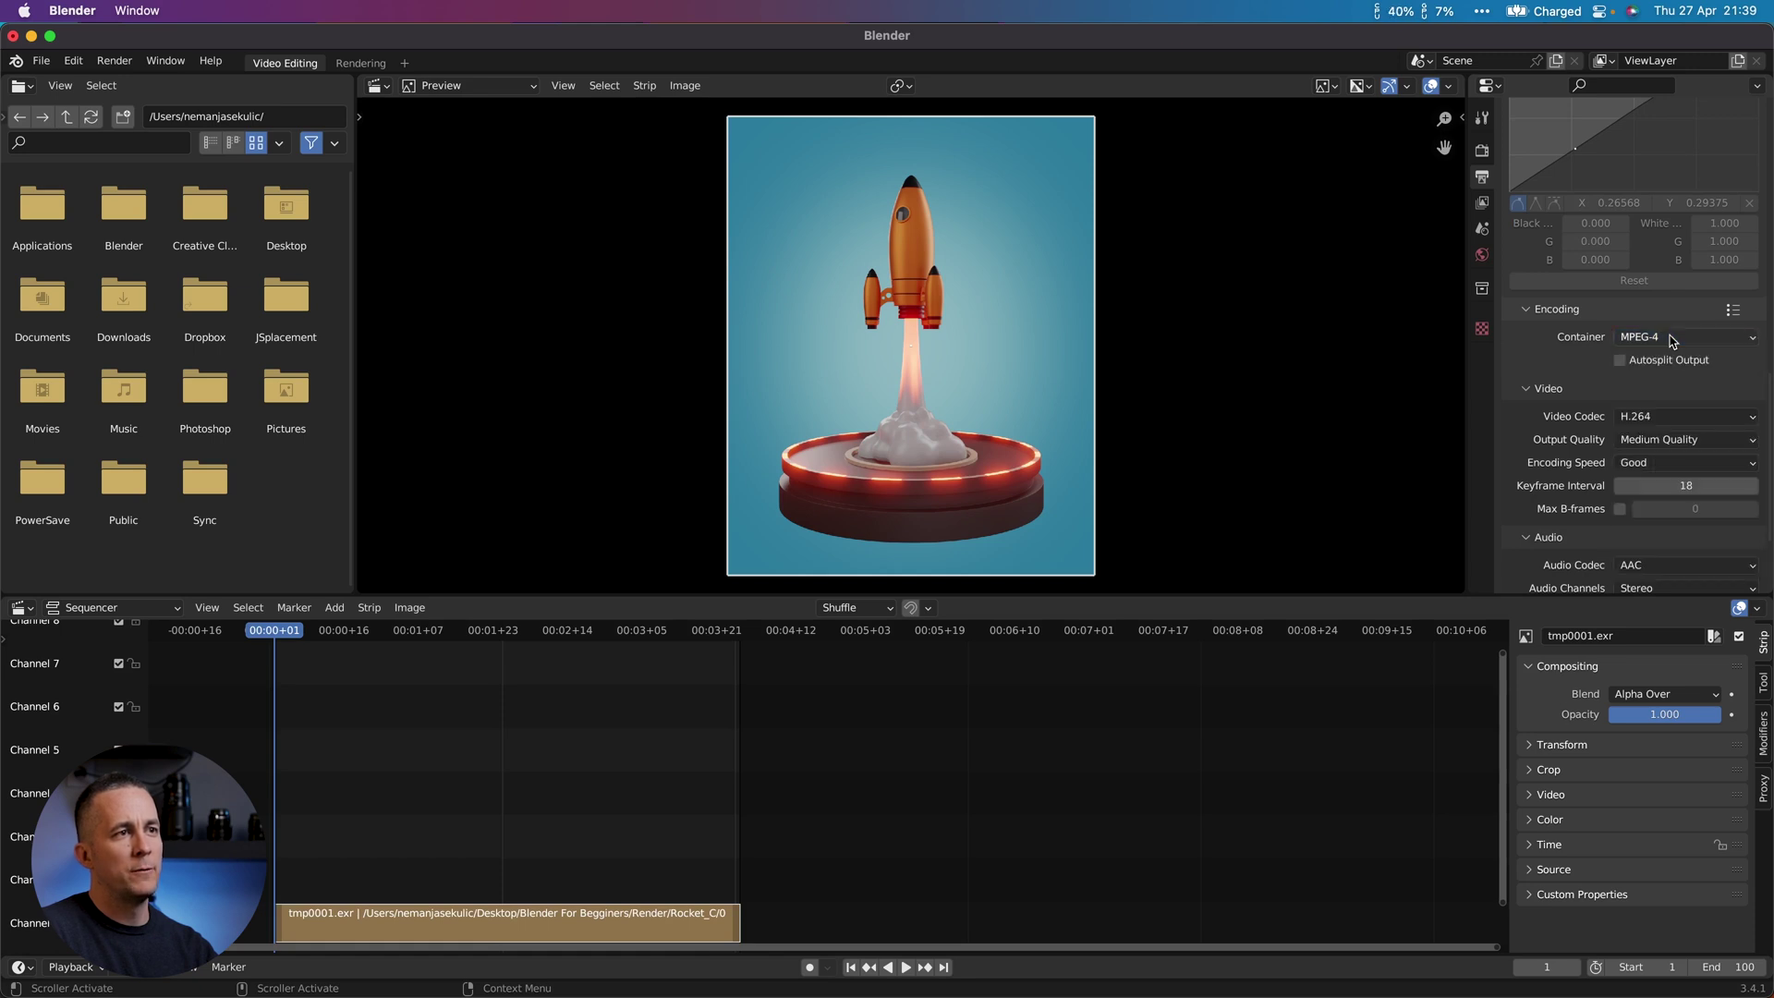
pyautogui.click(1654, 419)
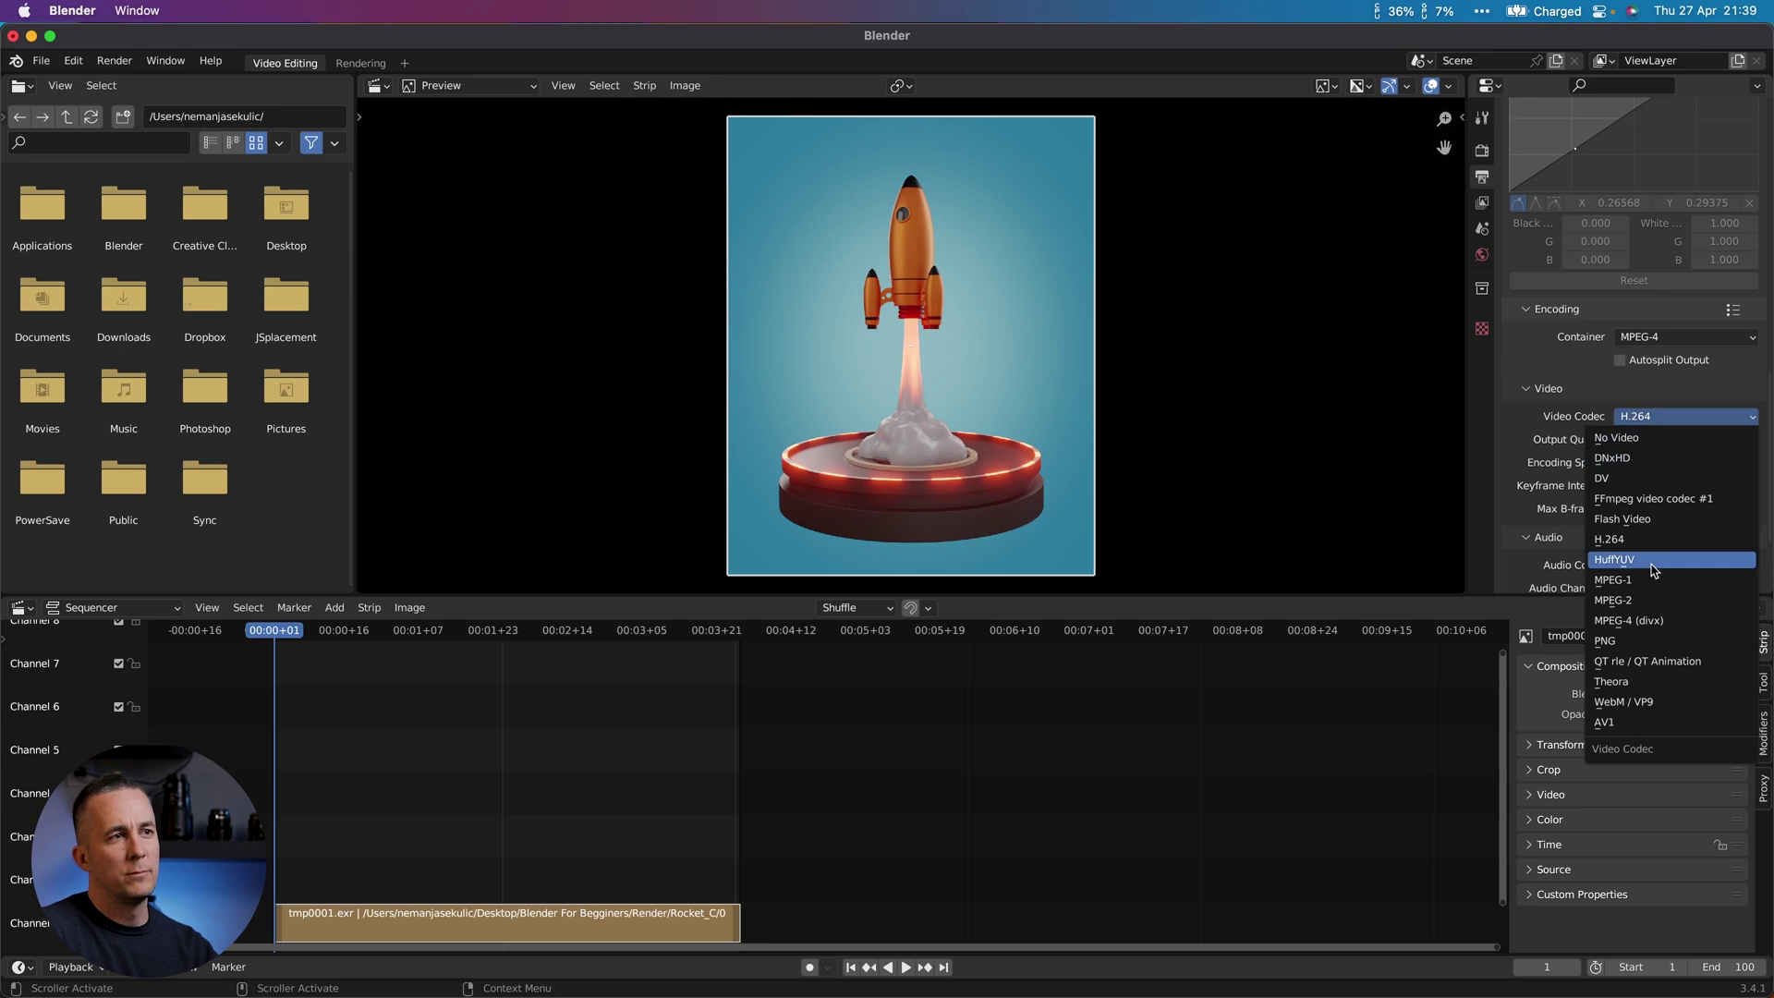
pyautogui.click(1664, 424)
# Step: Set output quality to Lossless and keep encoding speed at Good
pyautogui.click(1666, 439)
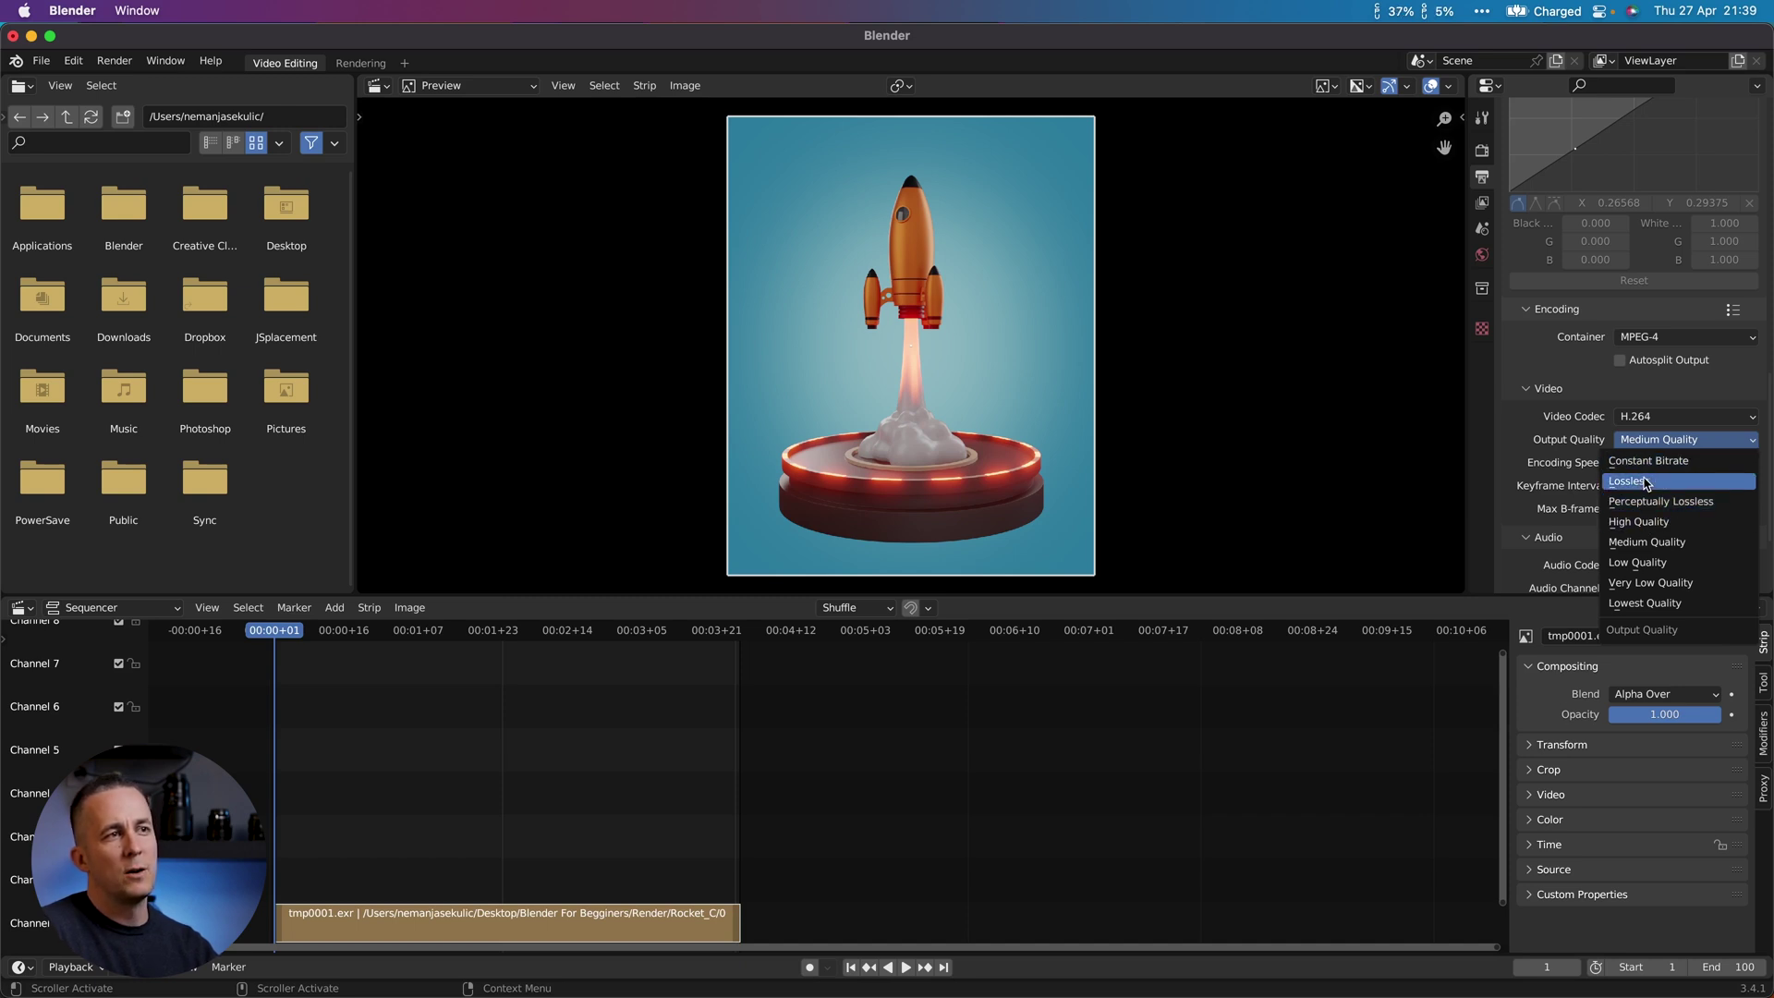
pyautogui.click(1645, 482)
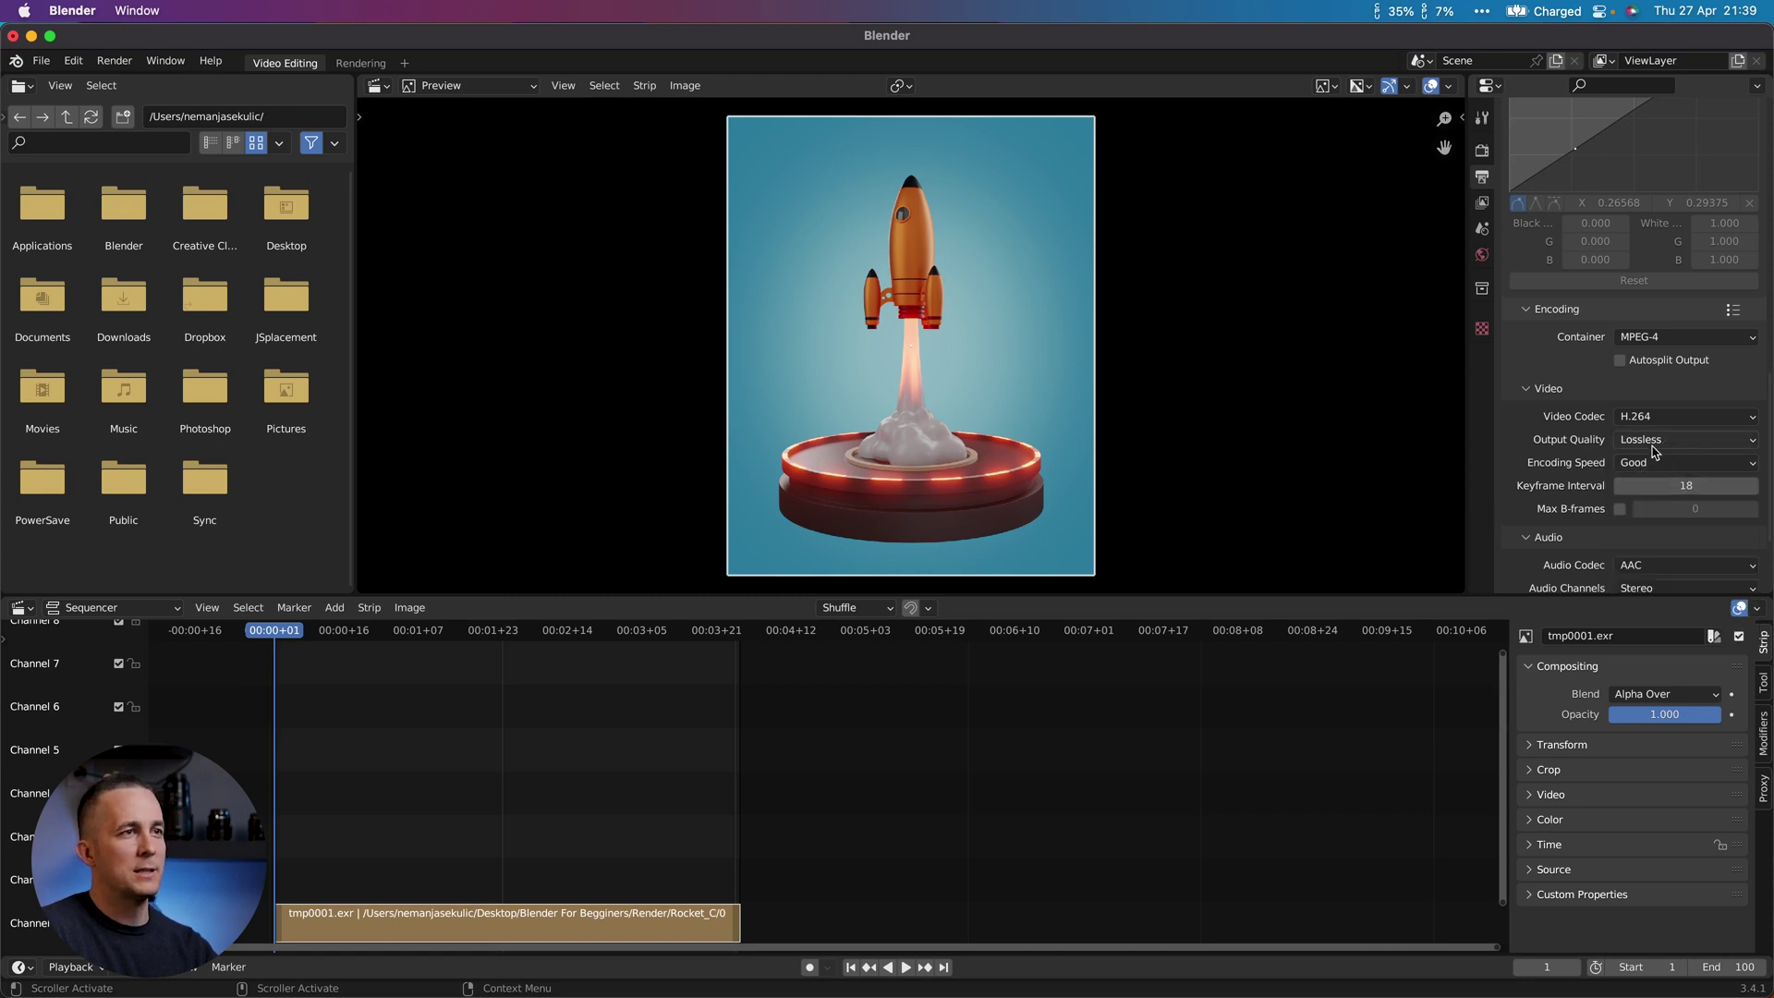
pyautogui.click(1664, 464)
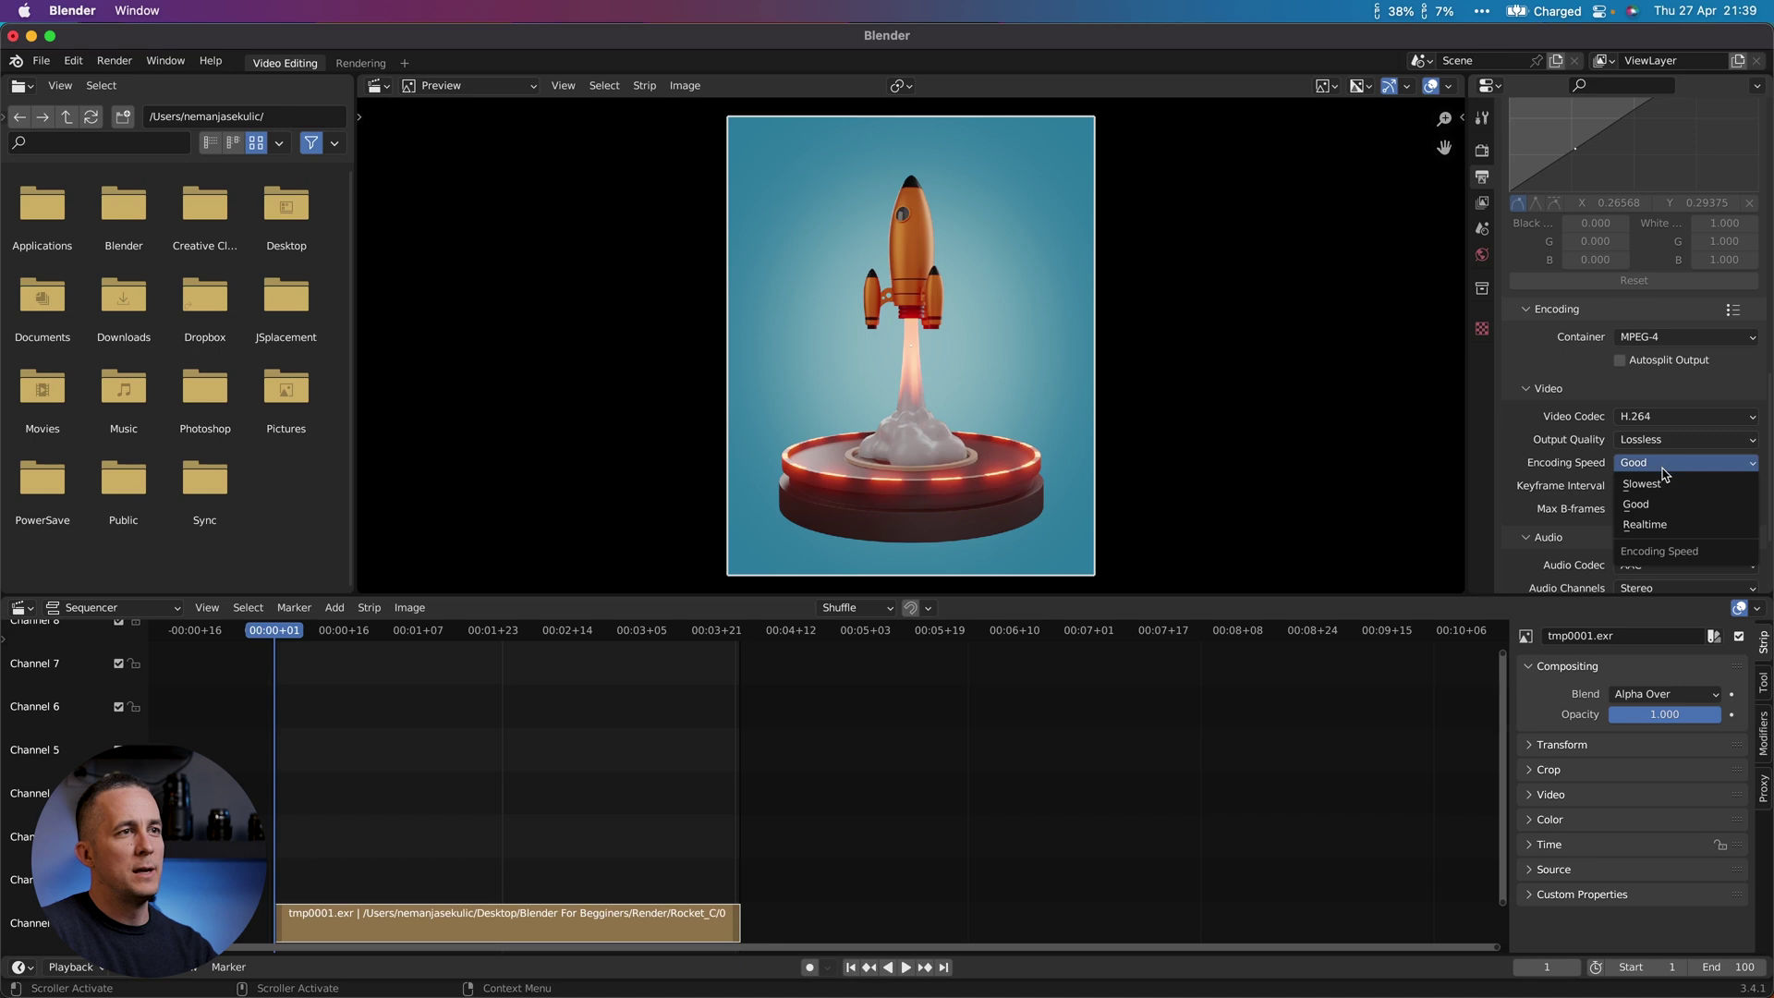
pyautogui.click(1626, 507)
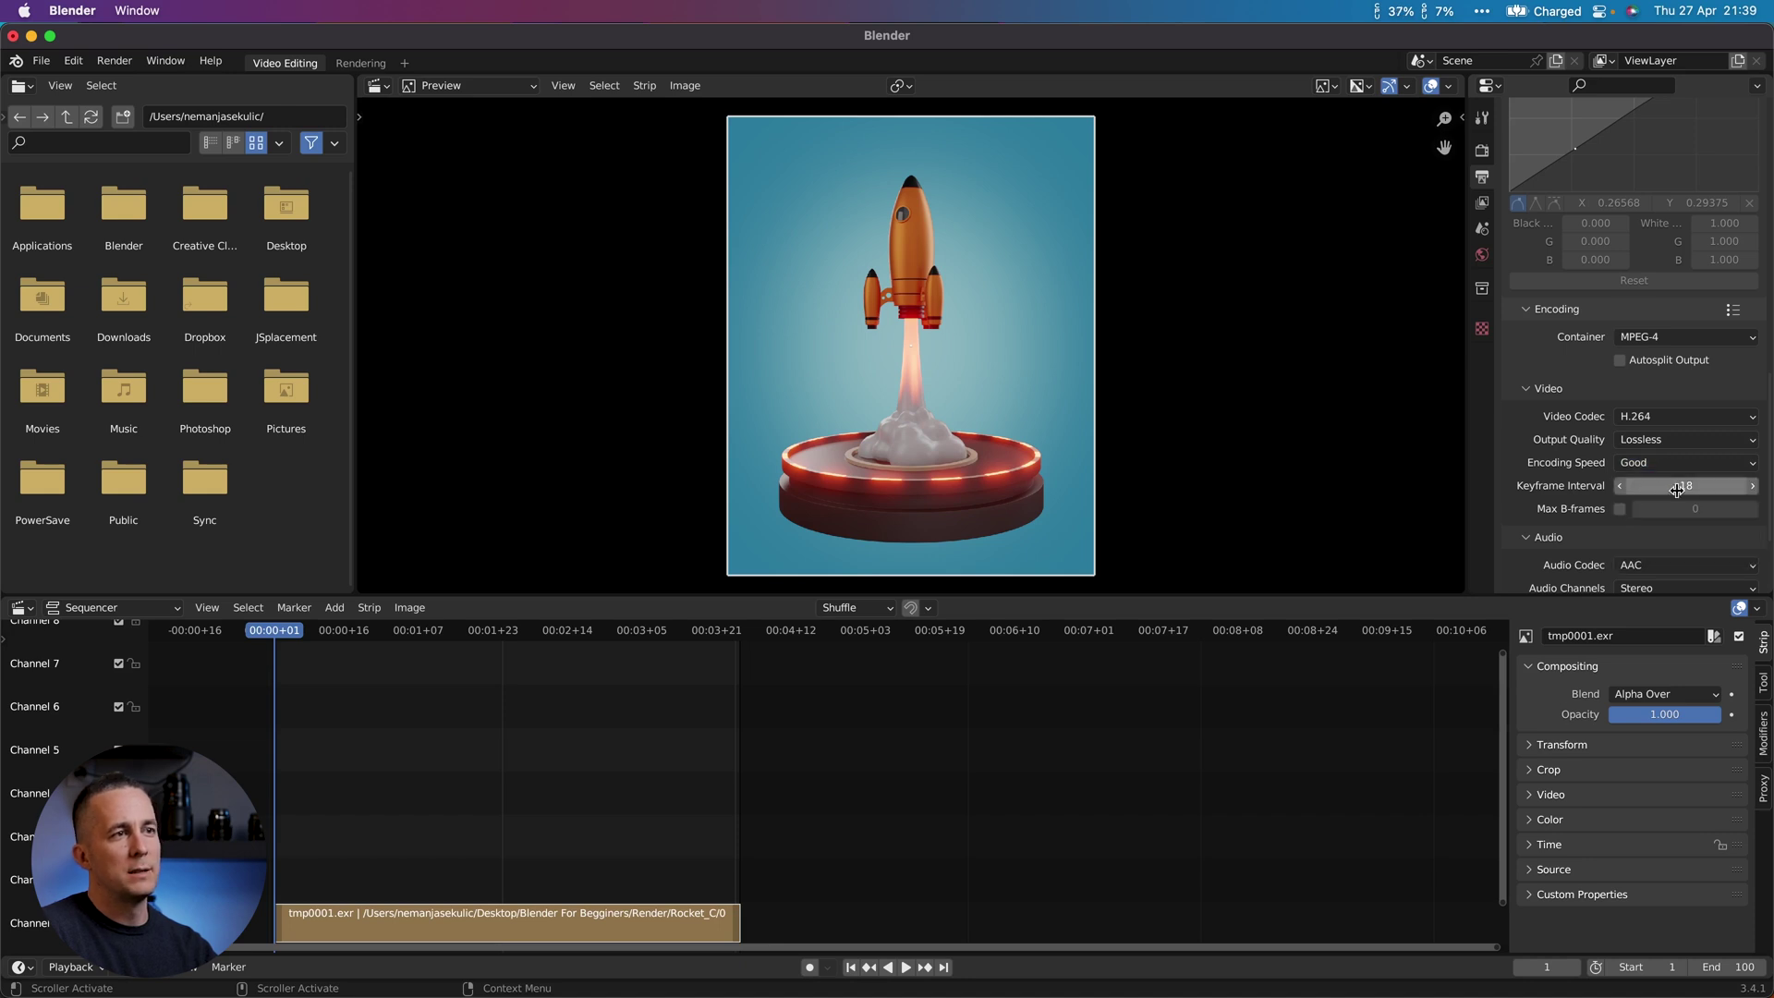
pyautogui.click(1687, 441)
pyautogui.click(1669, 504)
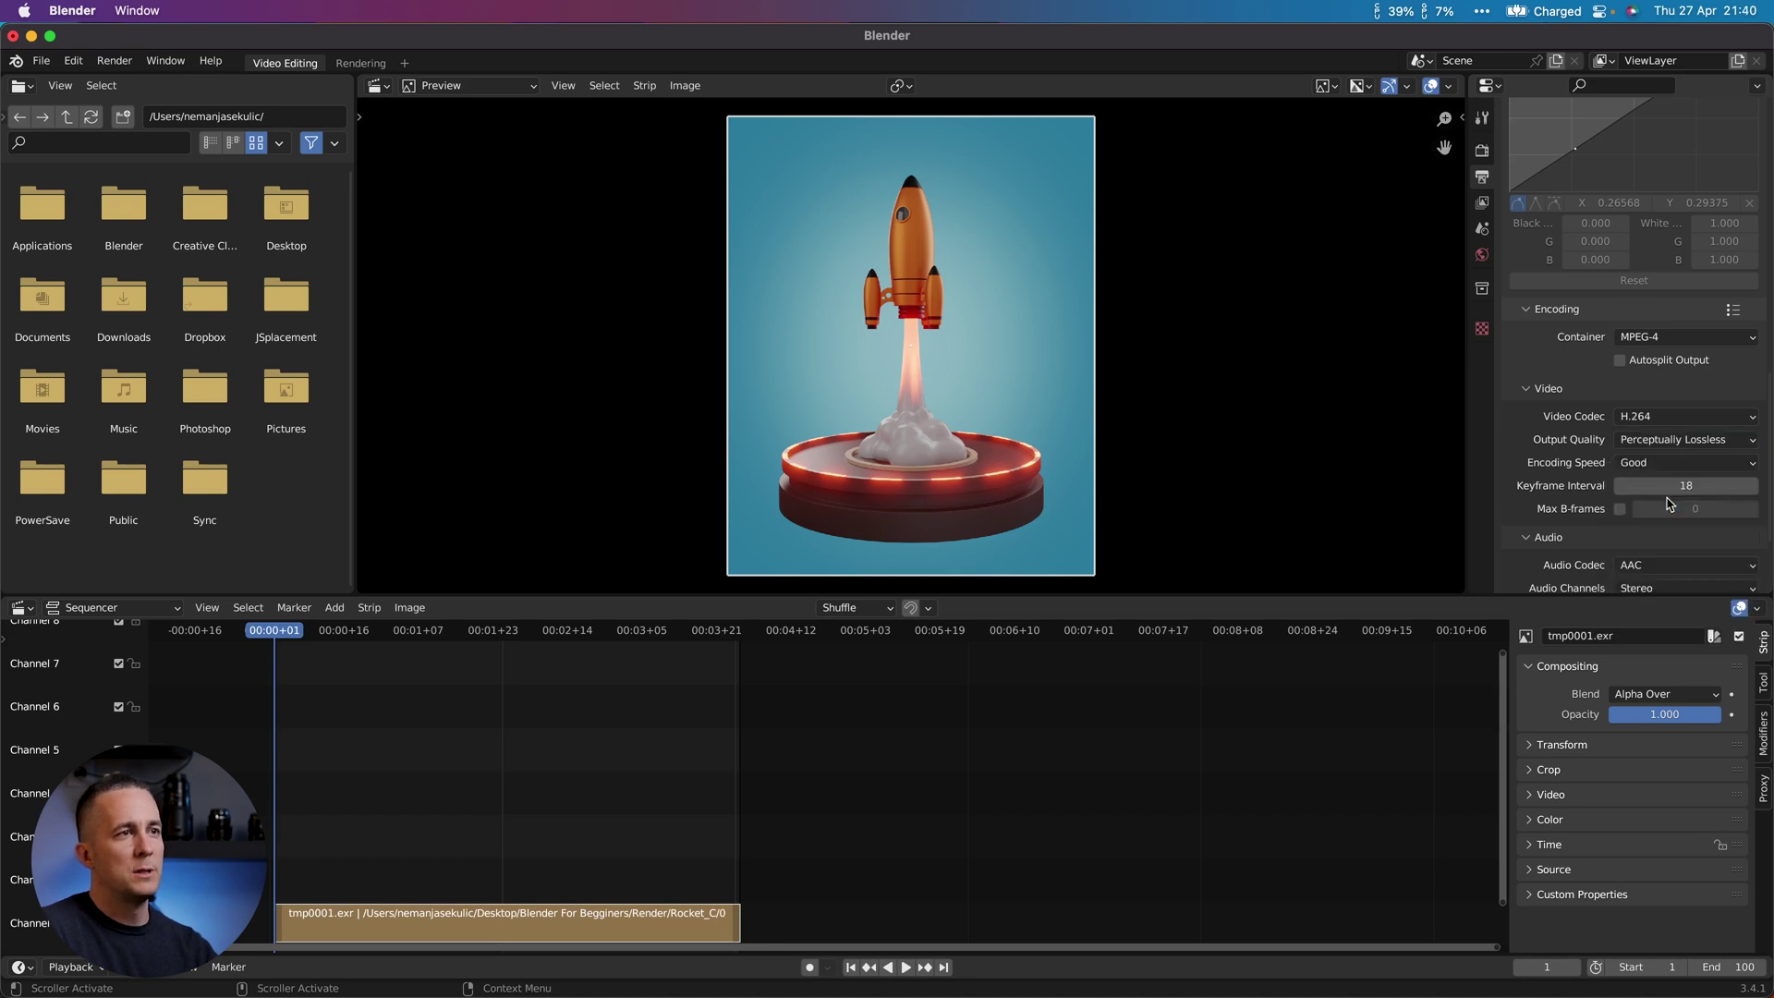
pyautogui.click(1668, 440)
pyautogui.click(1647, 482)
pyautogui.scroll(-4, 1641, 490)
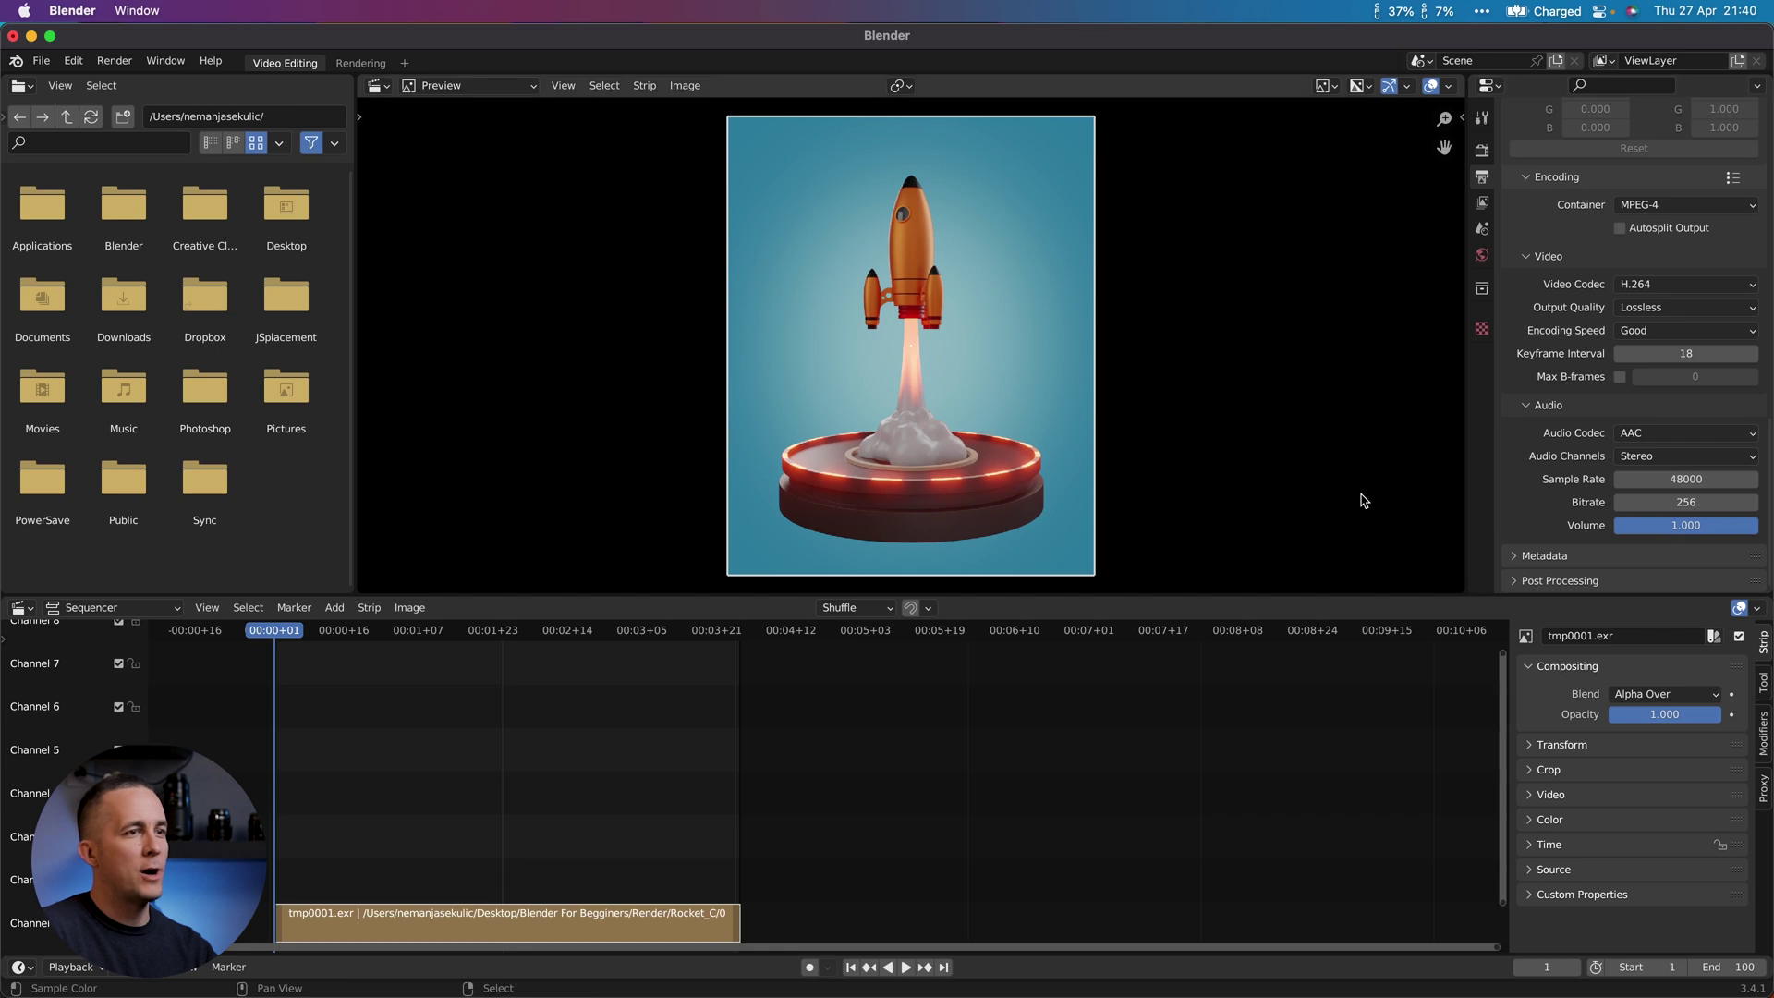
# Step: Run Render Animation to export the EXR sequence as video, moving the render window aside
pyautogui.click(114, 60)
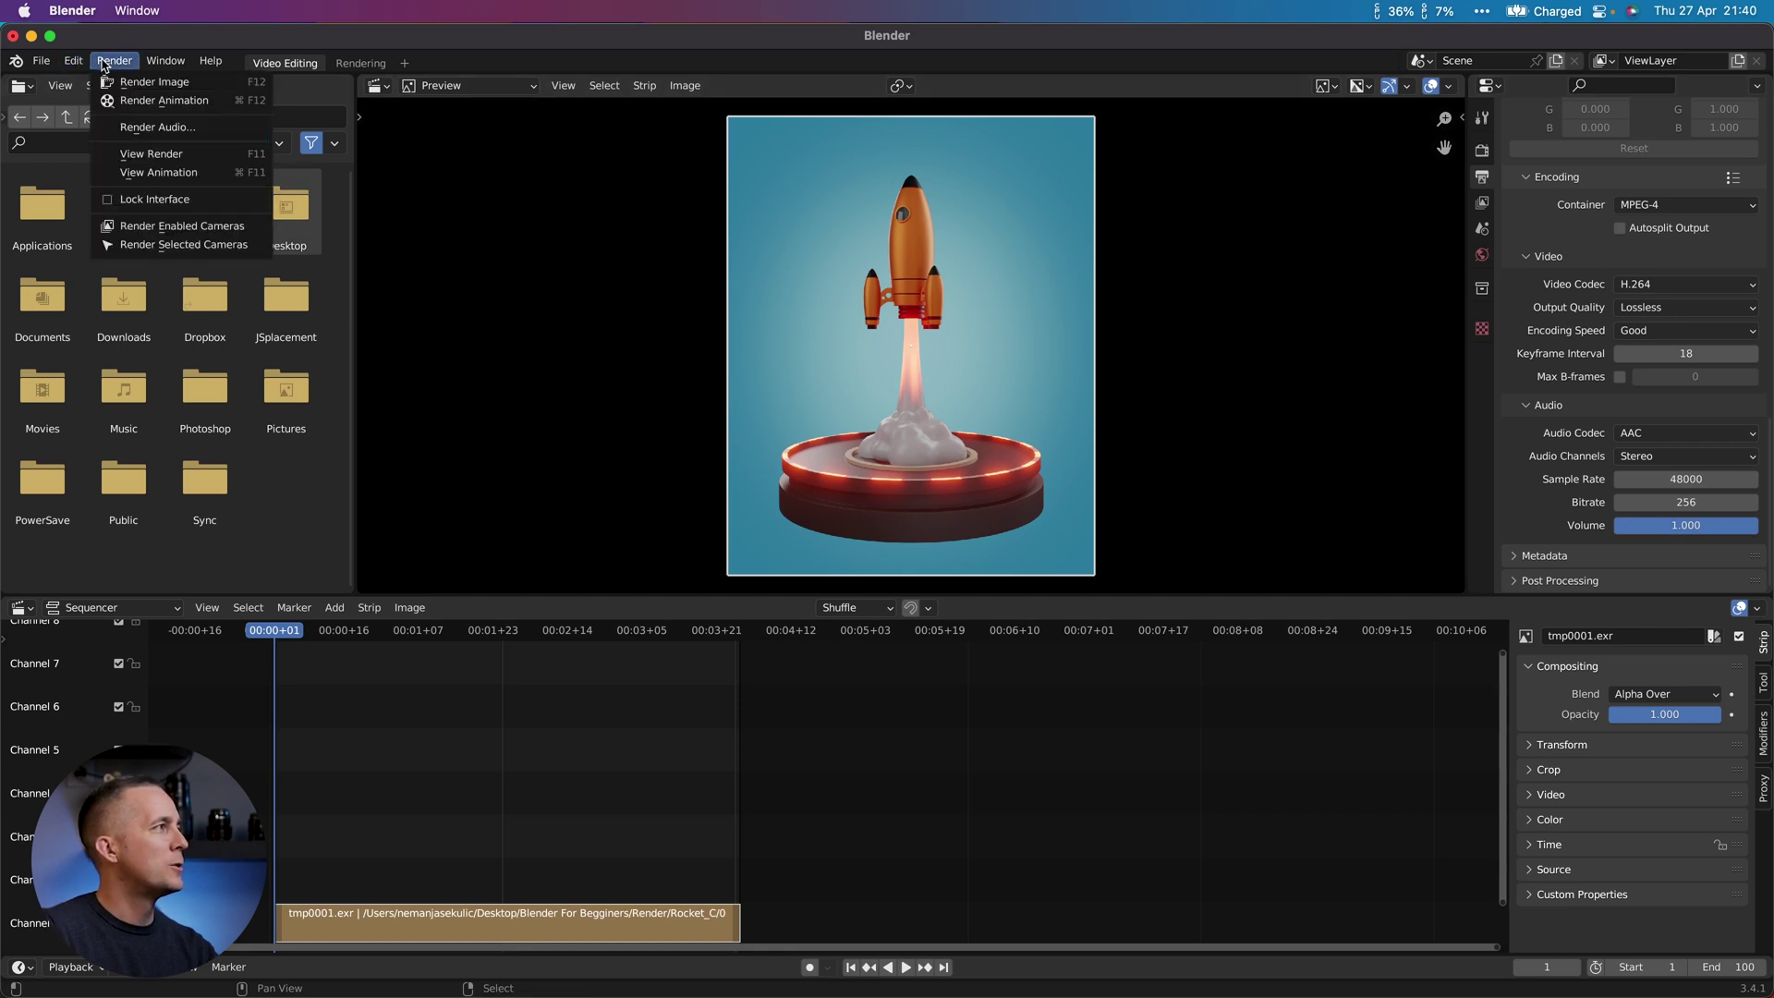
pyautogui.click(177, 101)
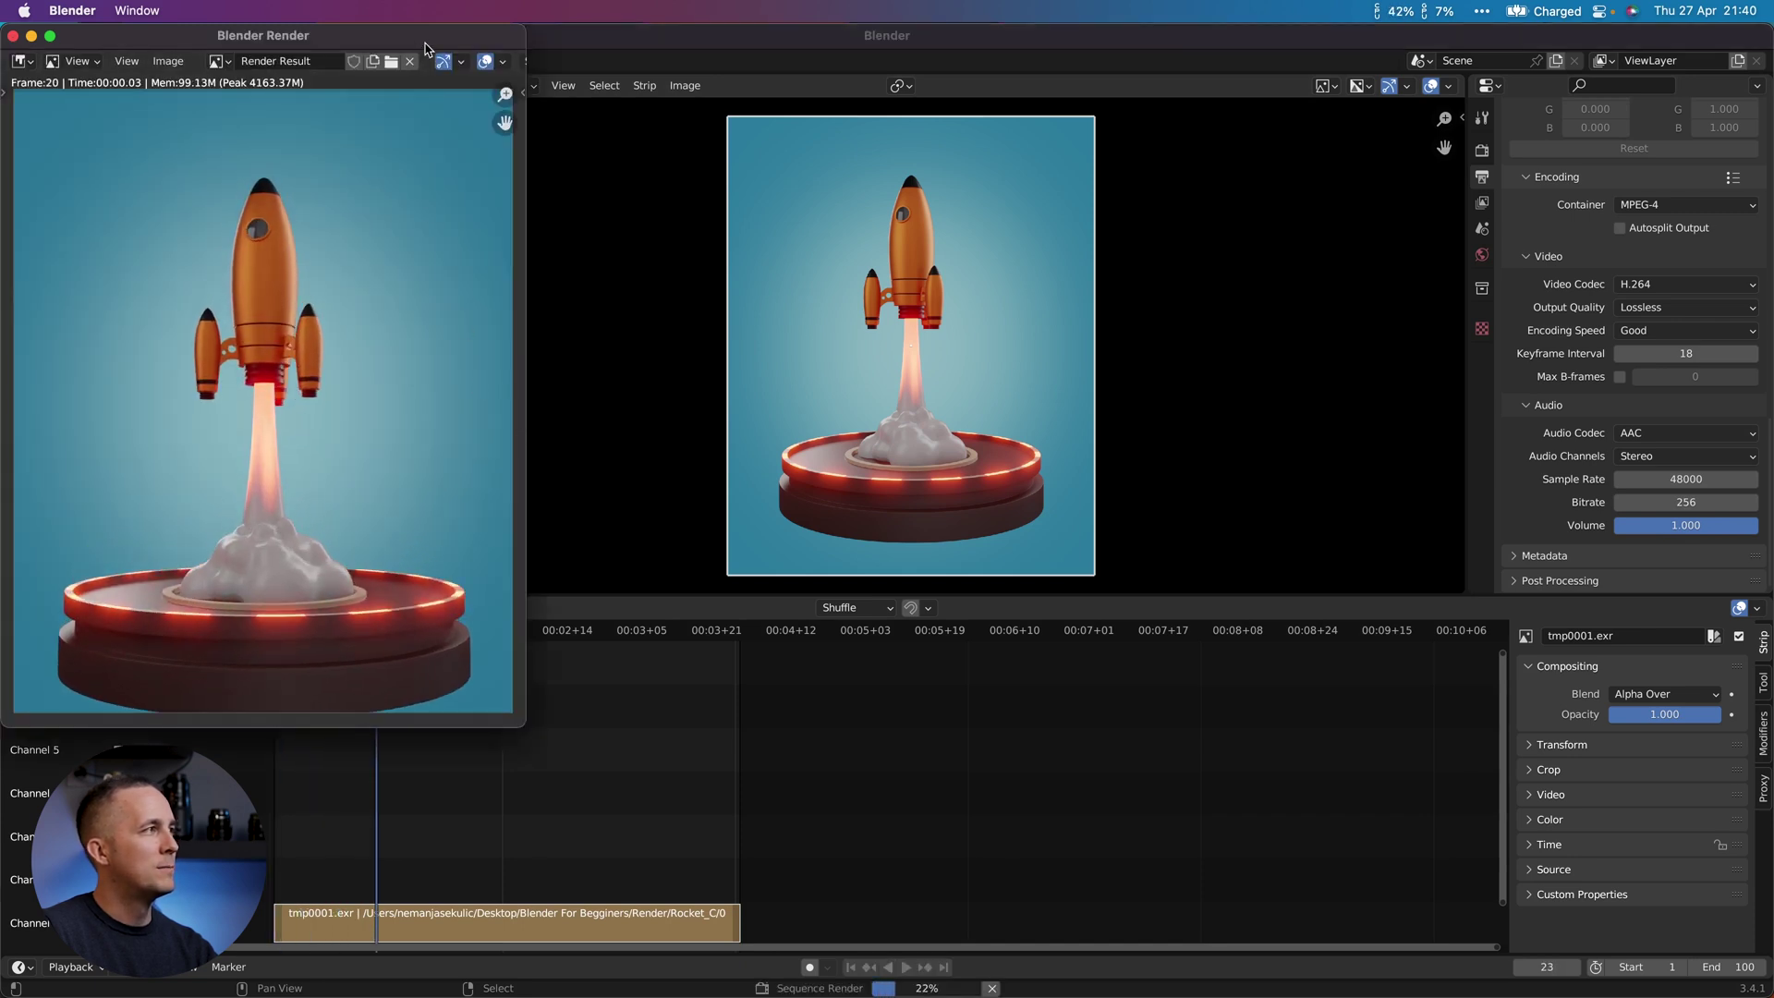
pyautogui.moveTo(425, 48); pyautogui.dragTo(680, 89)
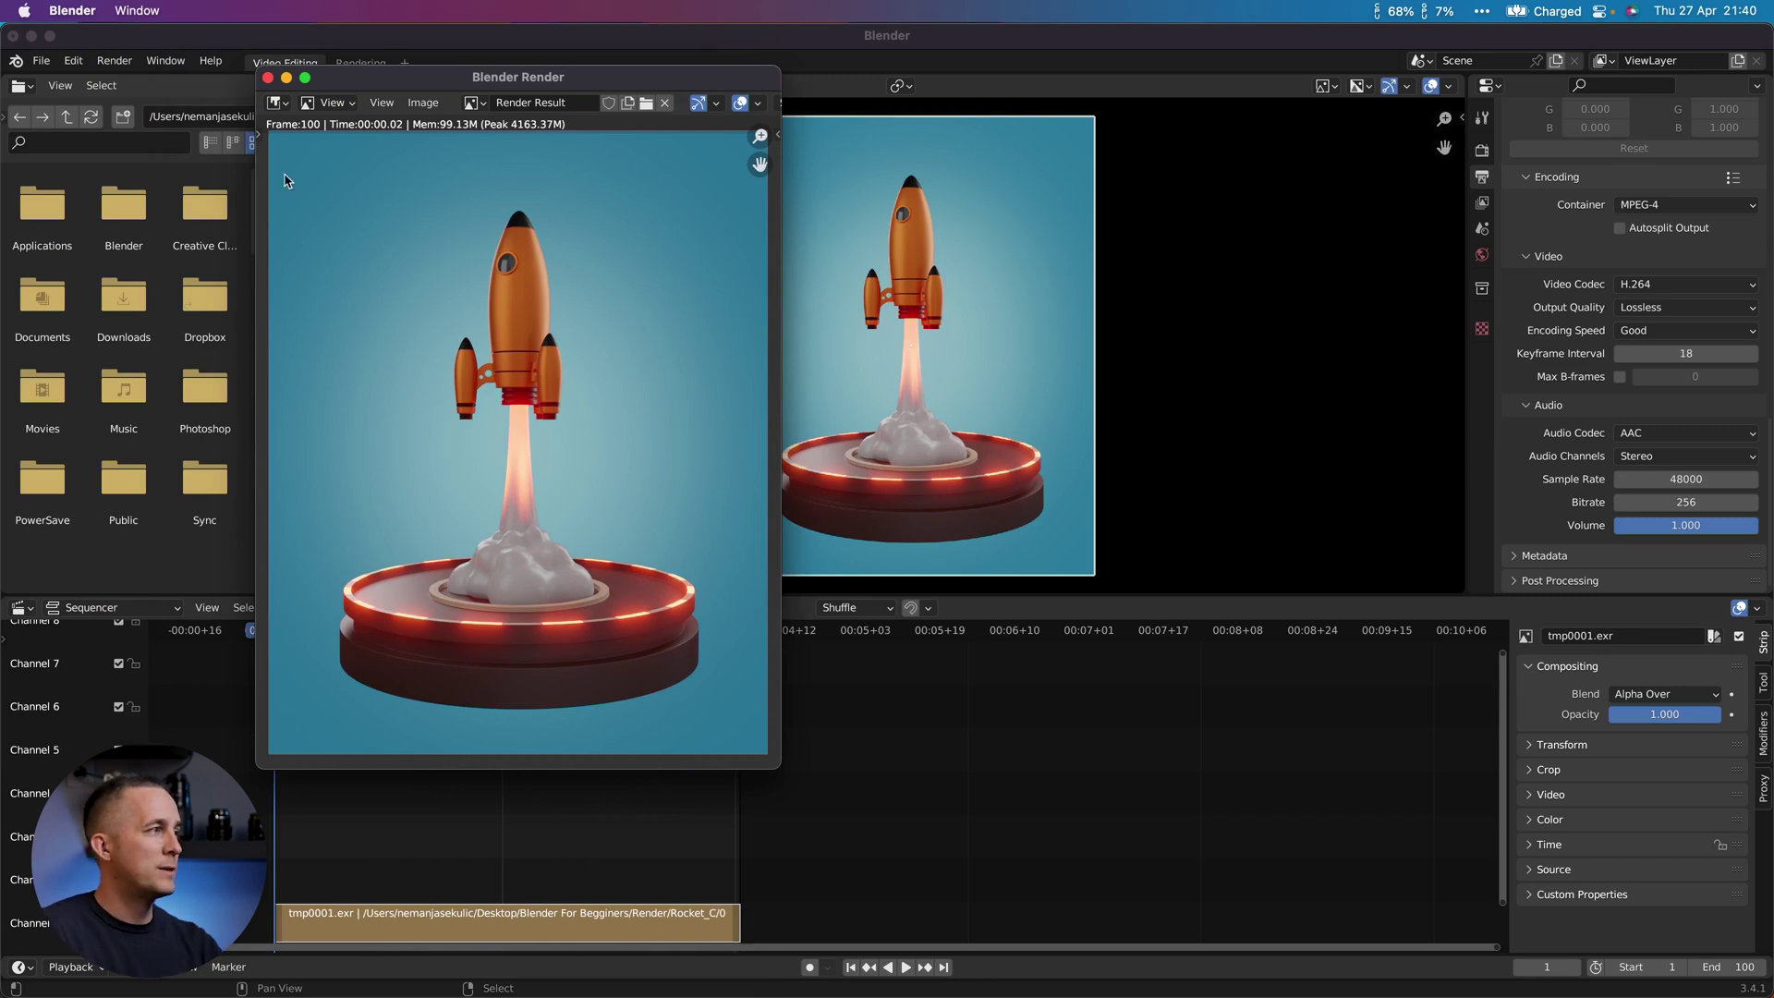
# Step: Close the render window and open the rendered 0001-0100.mp4 from Finder
pyautogui.click(269, 77)
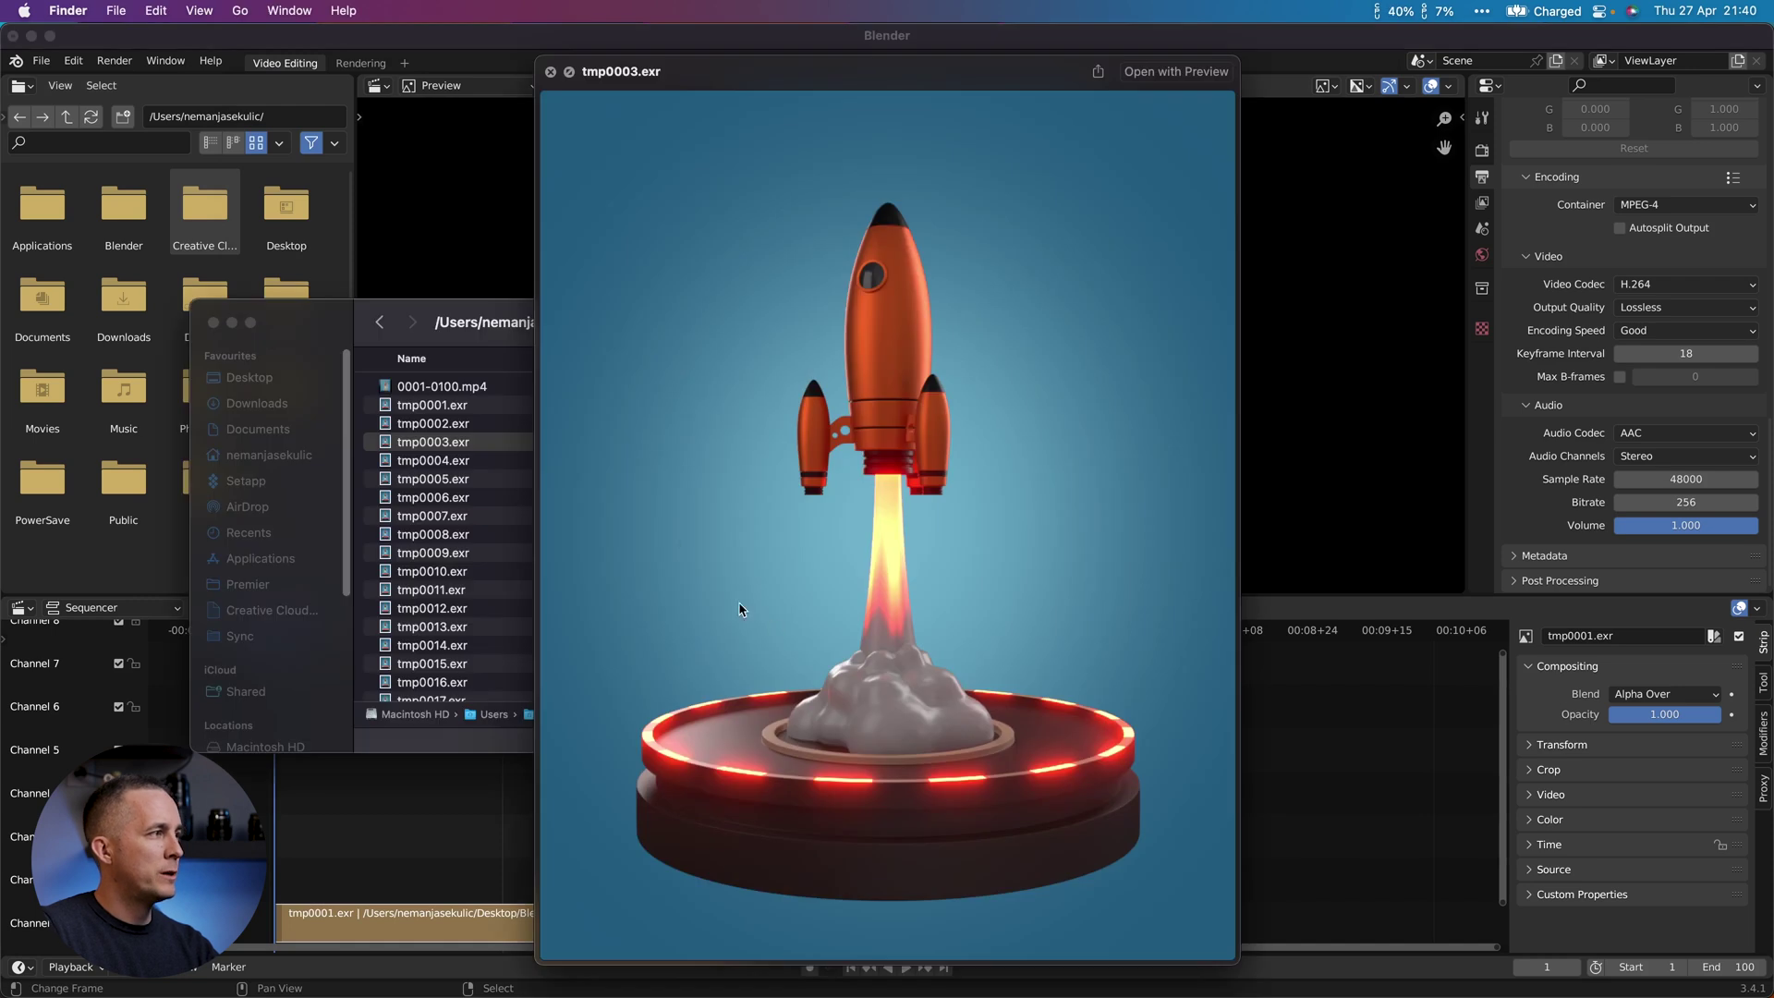
pyautogui.click(451, 388)
pyautogui.press('super+o')
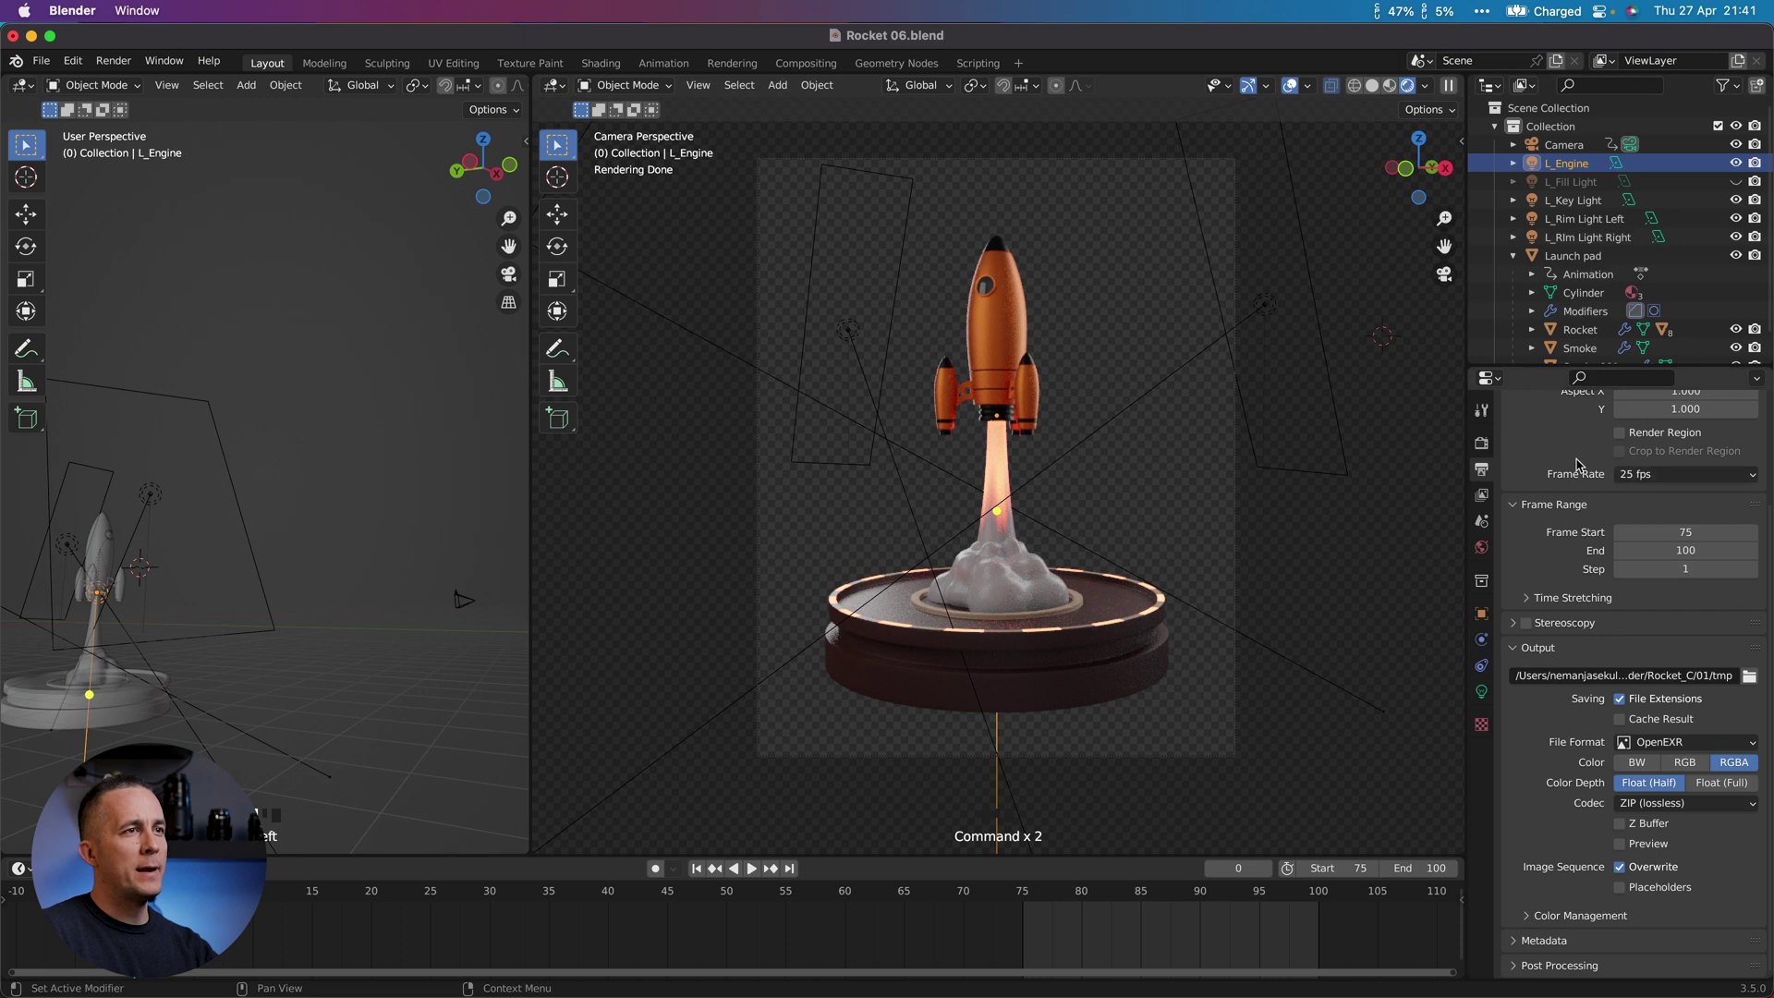
# Step: Switch the render engine to Eevee
pyautogui.scroll(5, 1597, 445)
pyautogui.click(1481, 443)
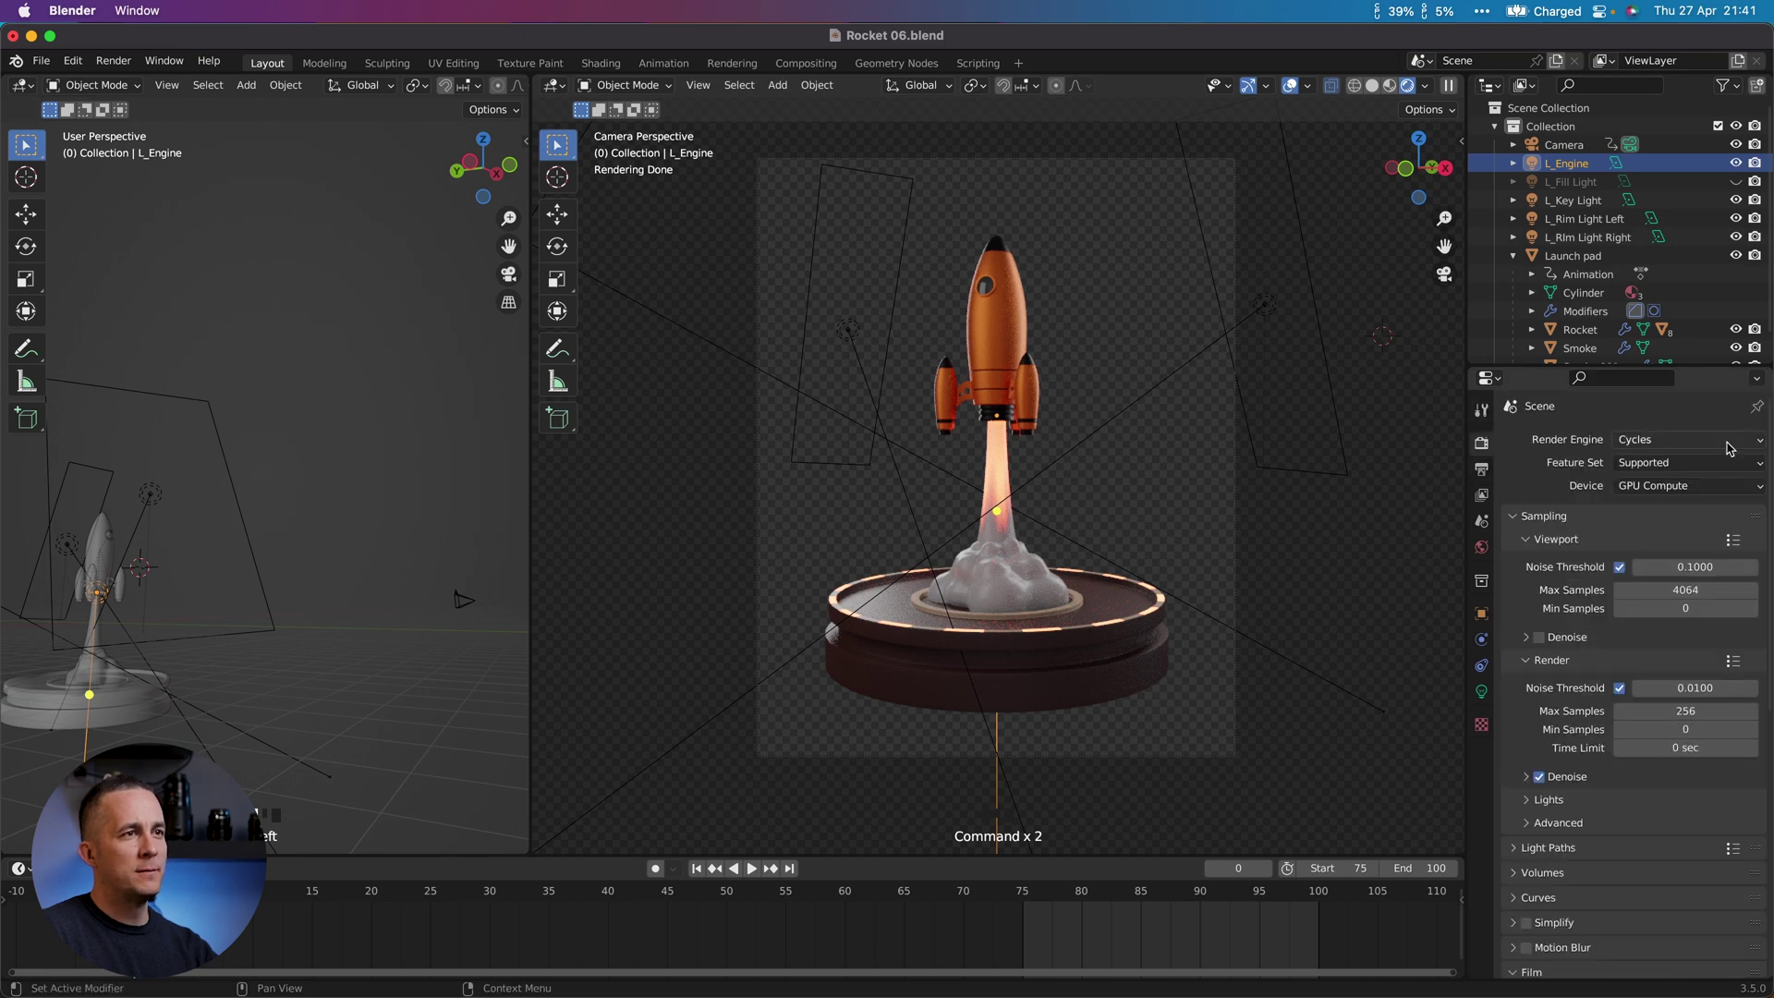
pyautogui.click(1720, 440)
pyautogui.click(1668, 462)
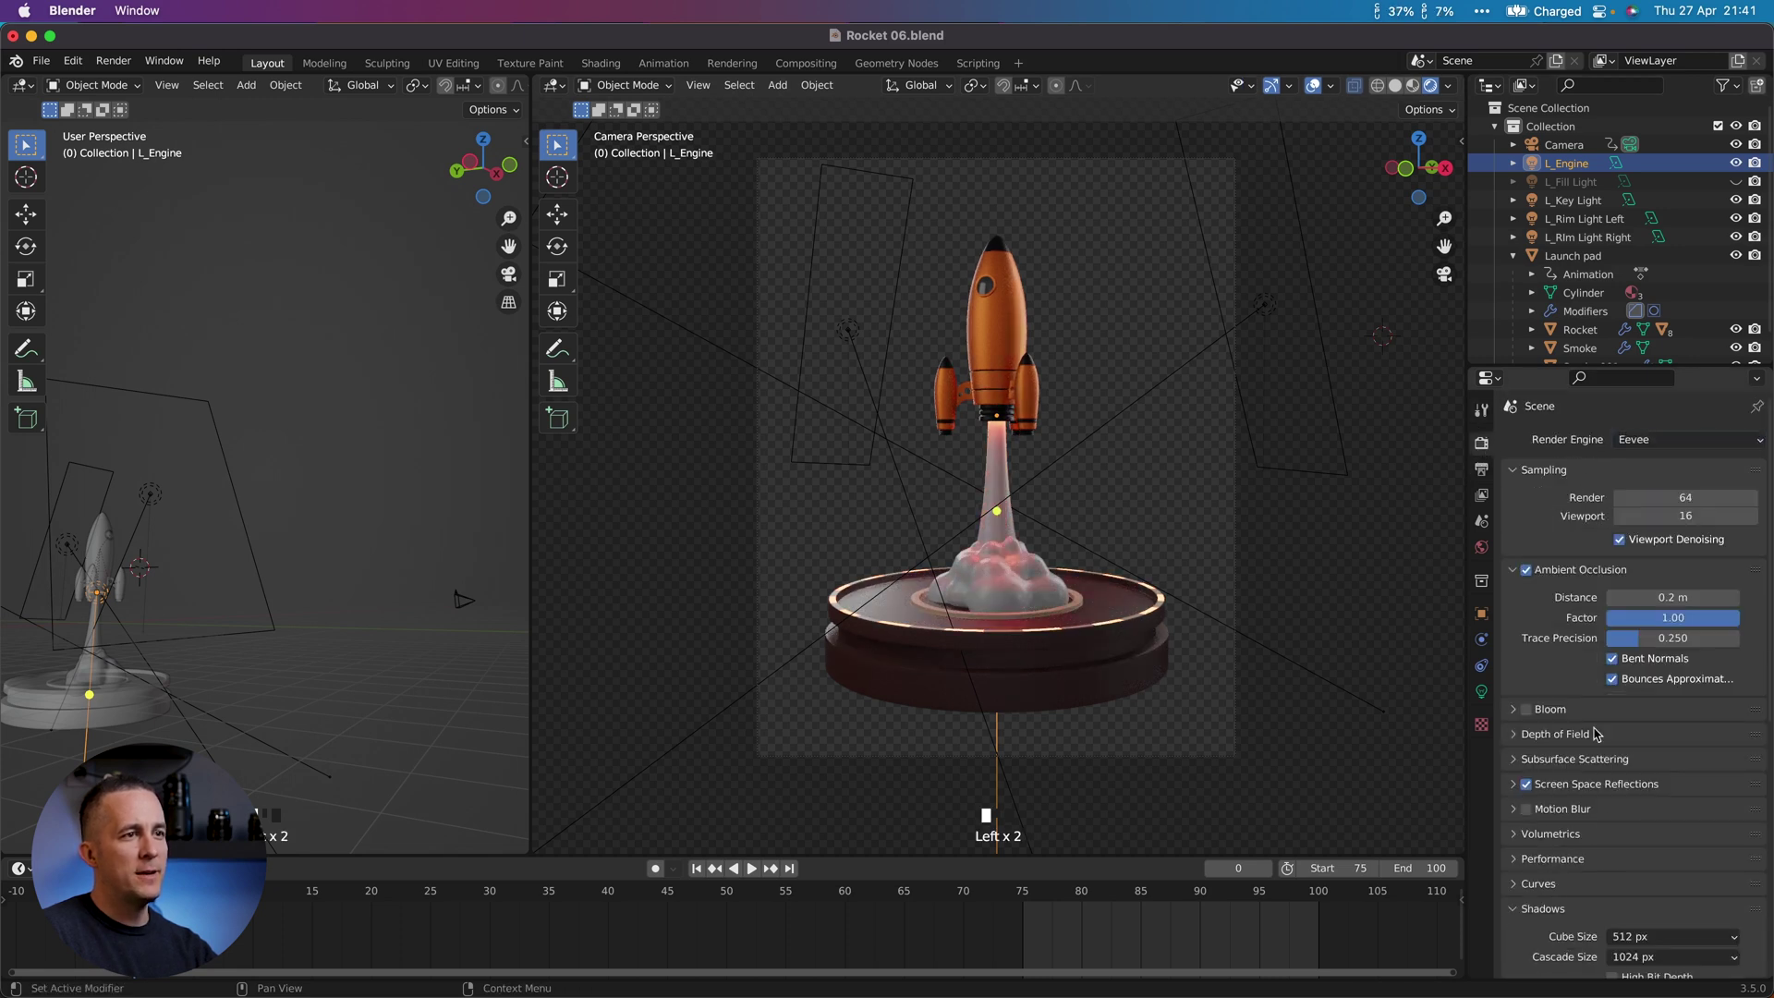
# Step: Browse for the render output folder, moving up to the Render directory
pyautogui.click(114, 61)
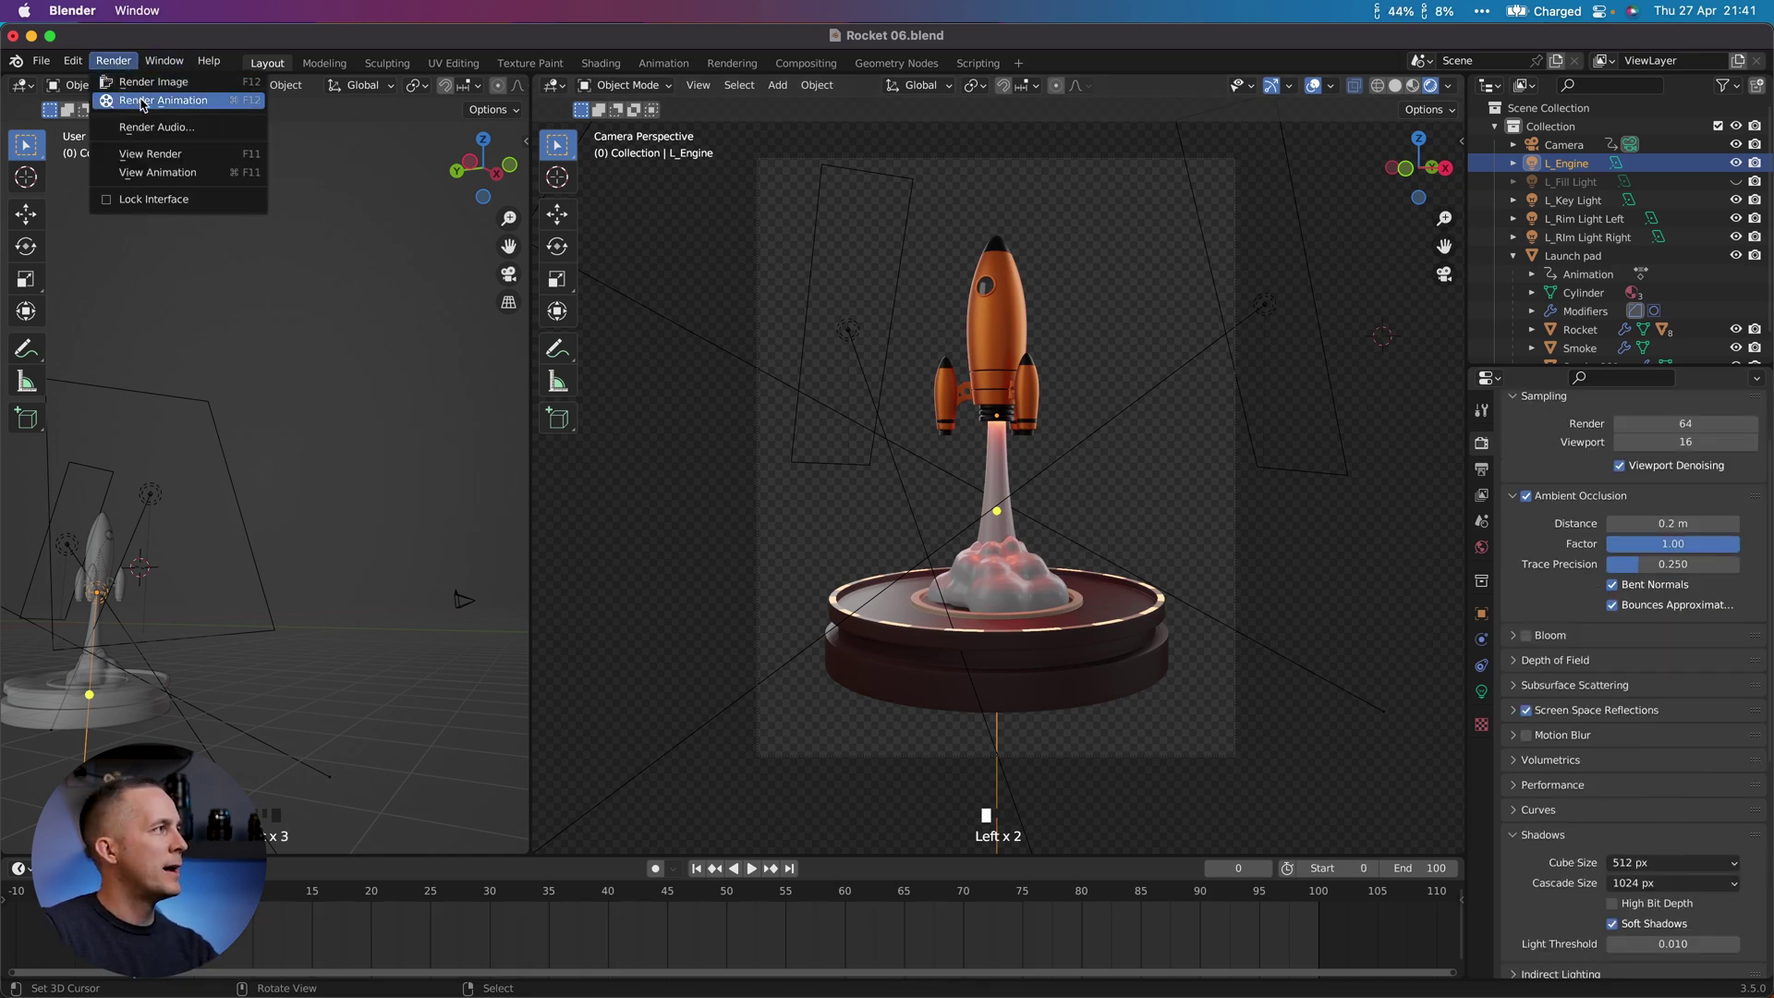
pyautogui.scroll(-10, 1617, 700)
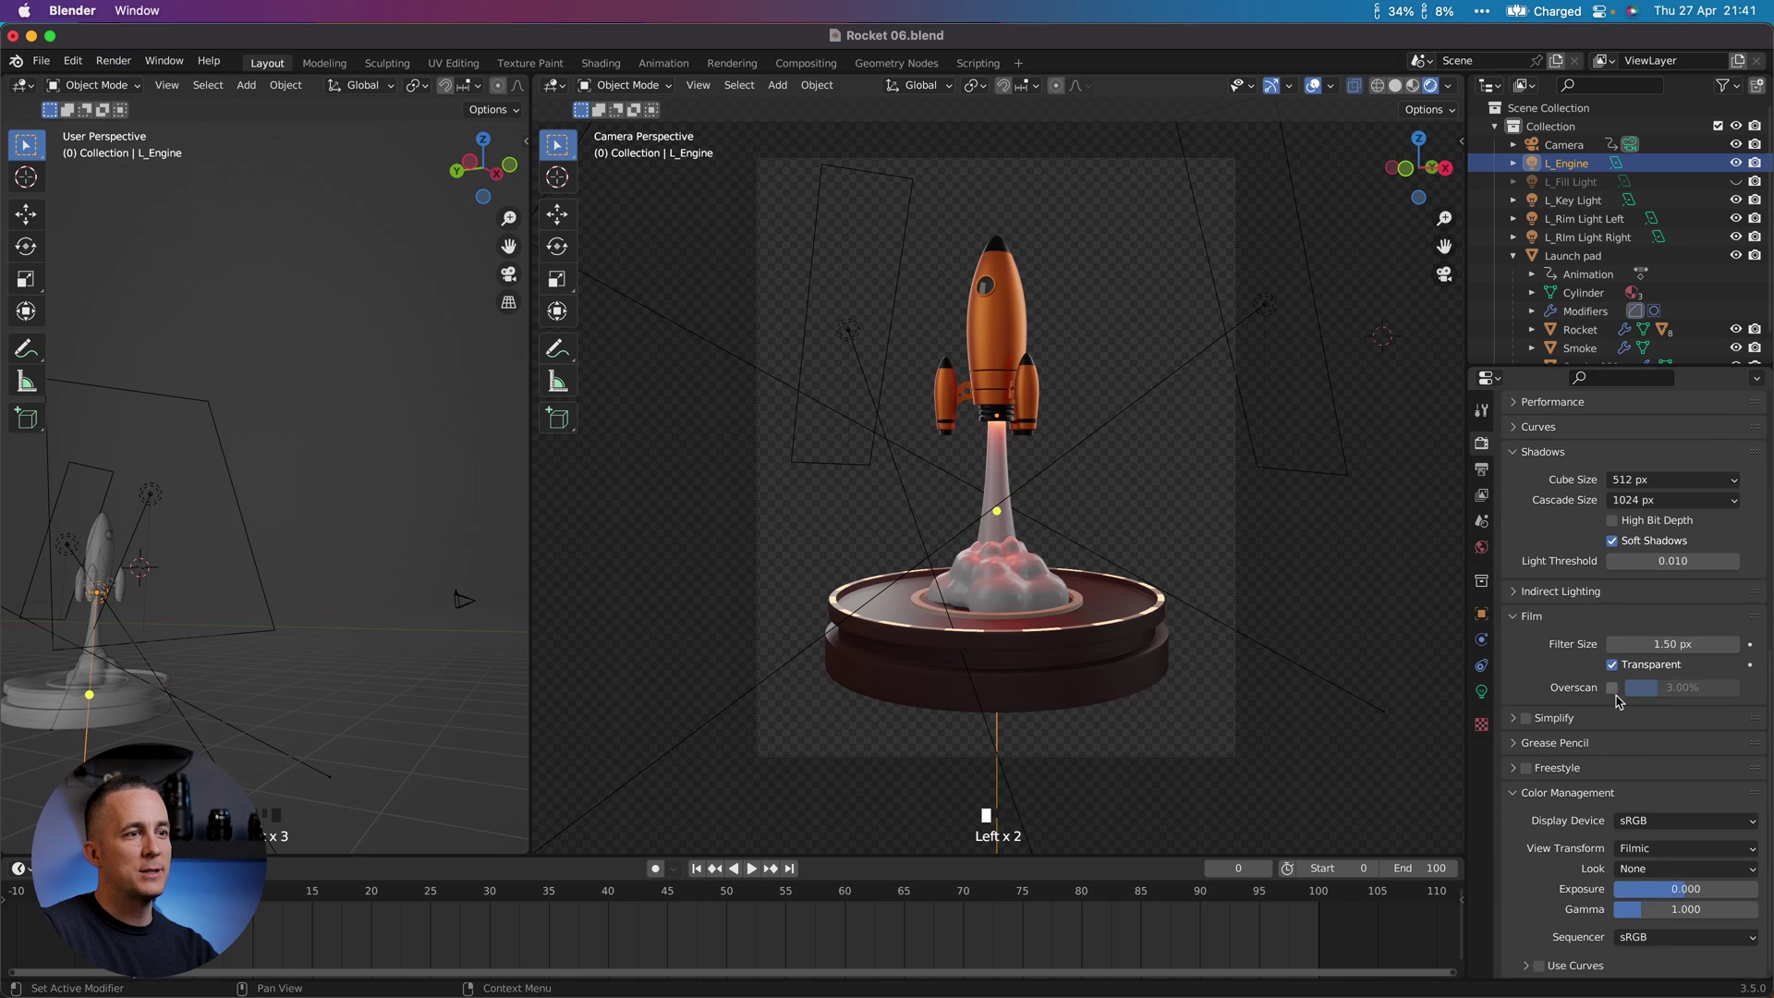
pyautogui.scroll(8, 1617, 700)
pyautogui.click(1481, 469)
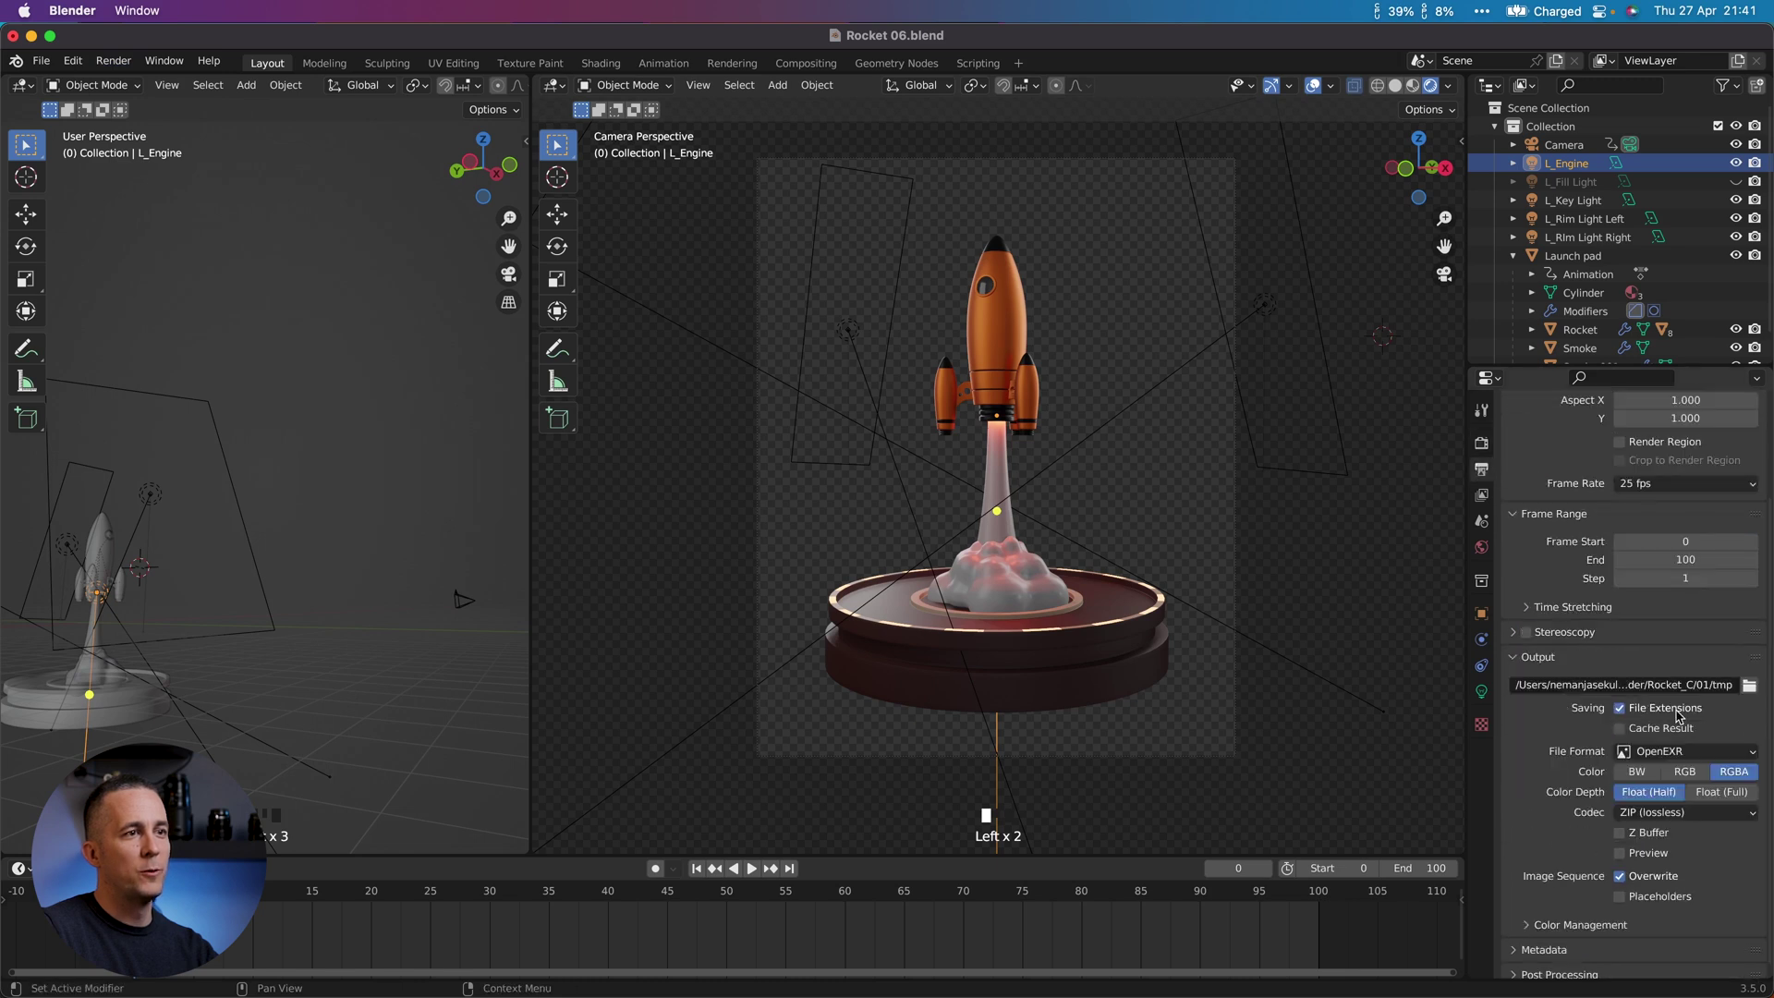
pyautogui.click(1749, 684)
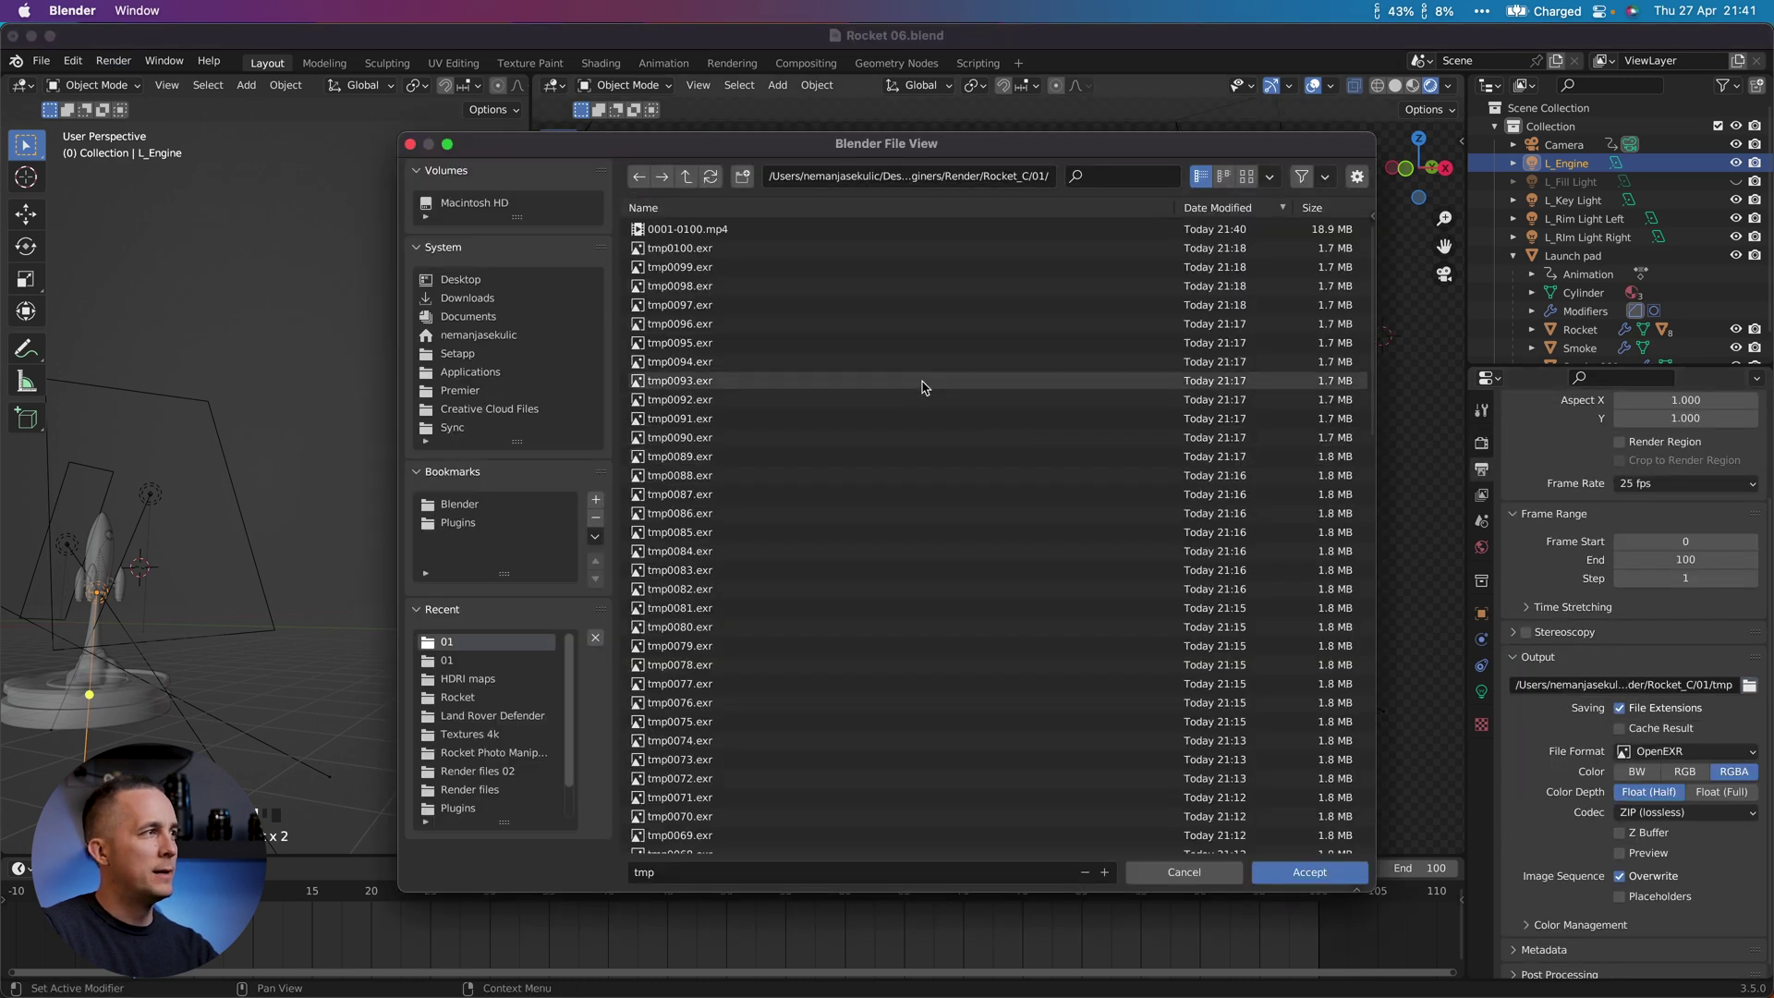
pyautogui.click(685, 177)
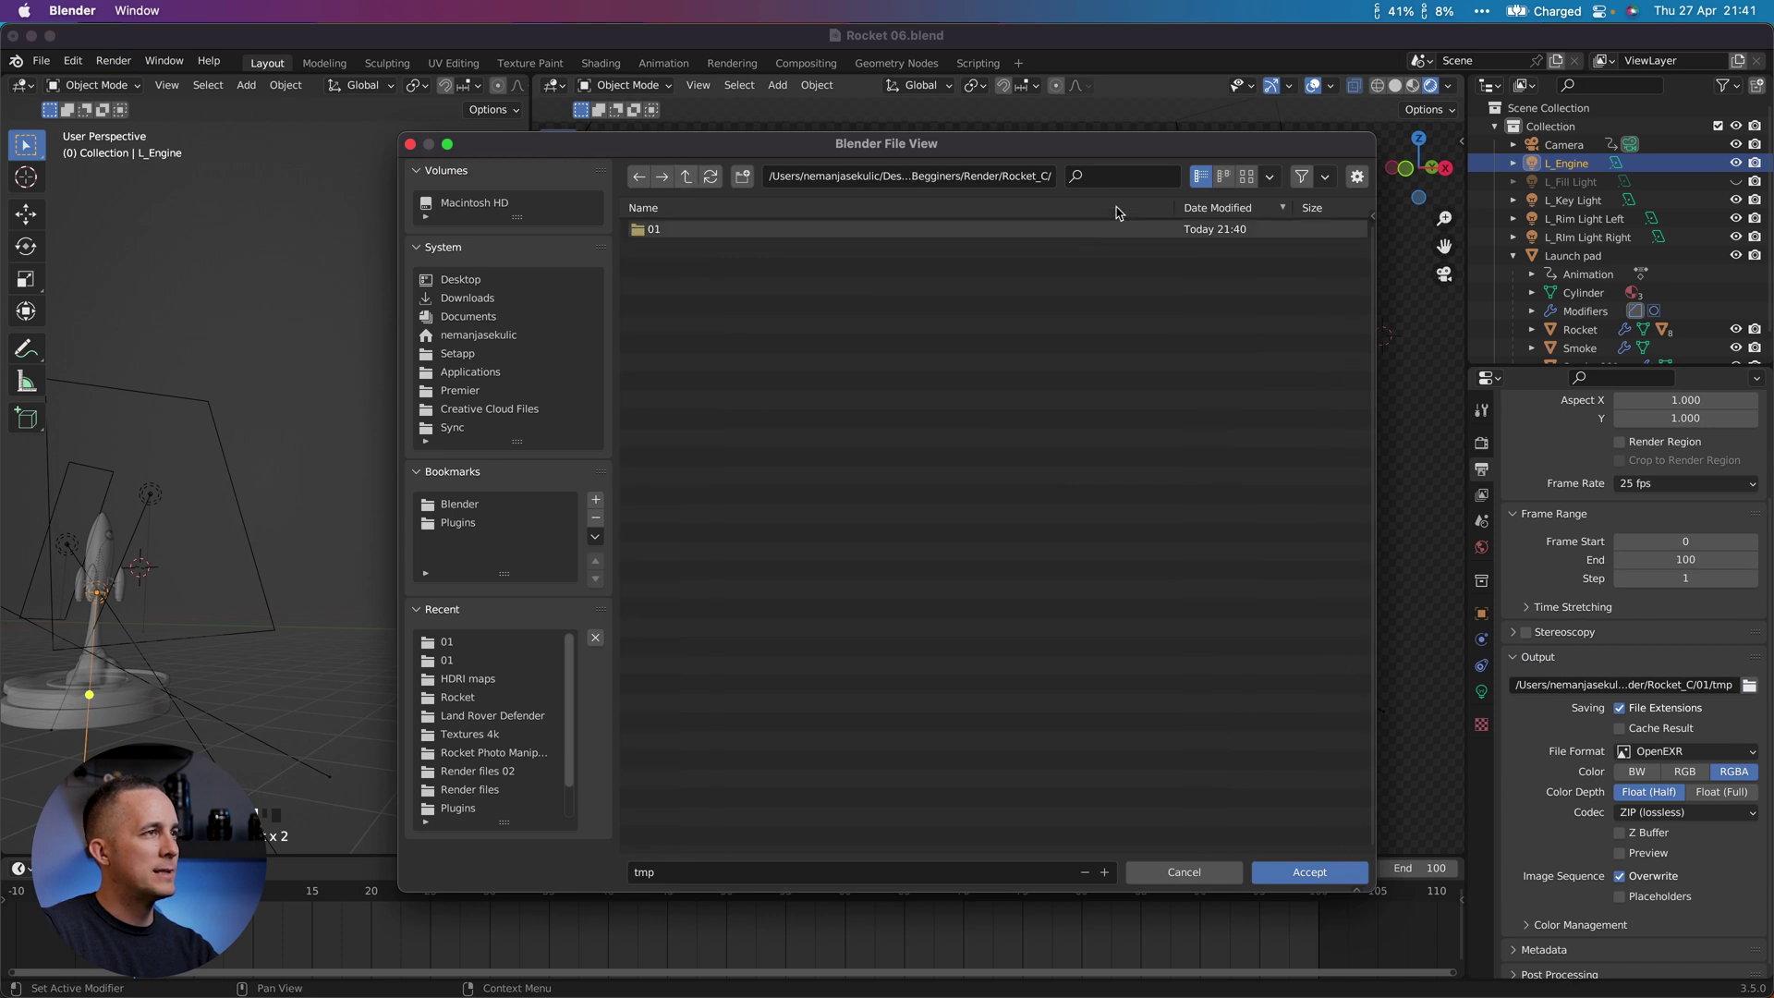
pyautogui.click(686, 177)
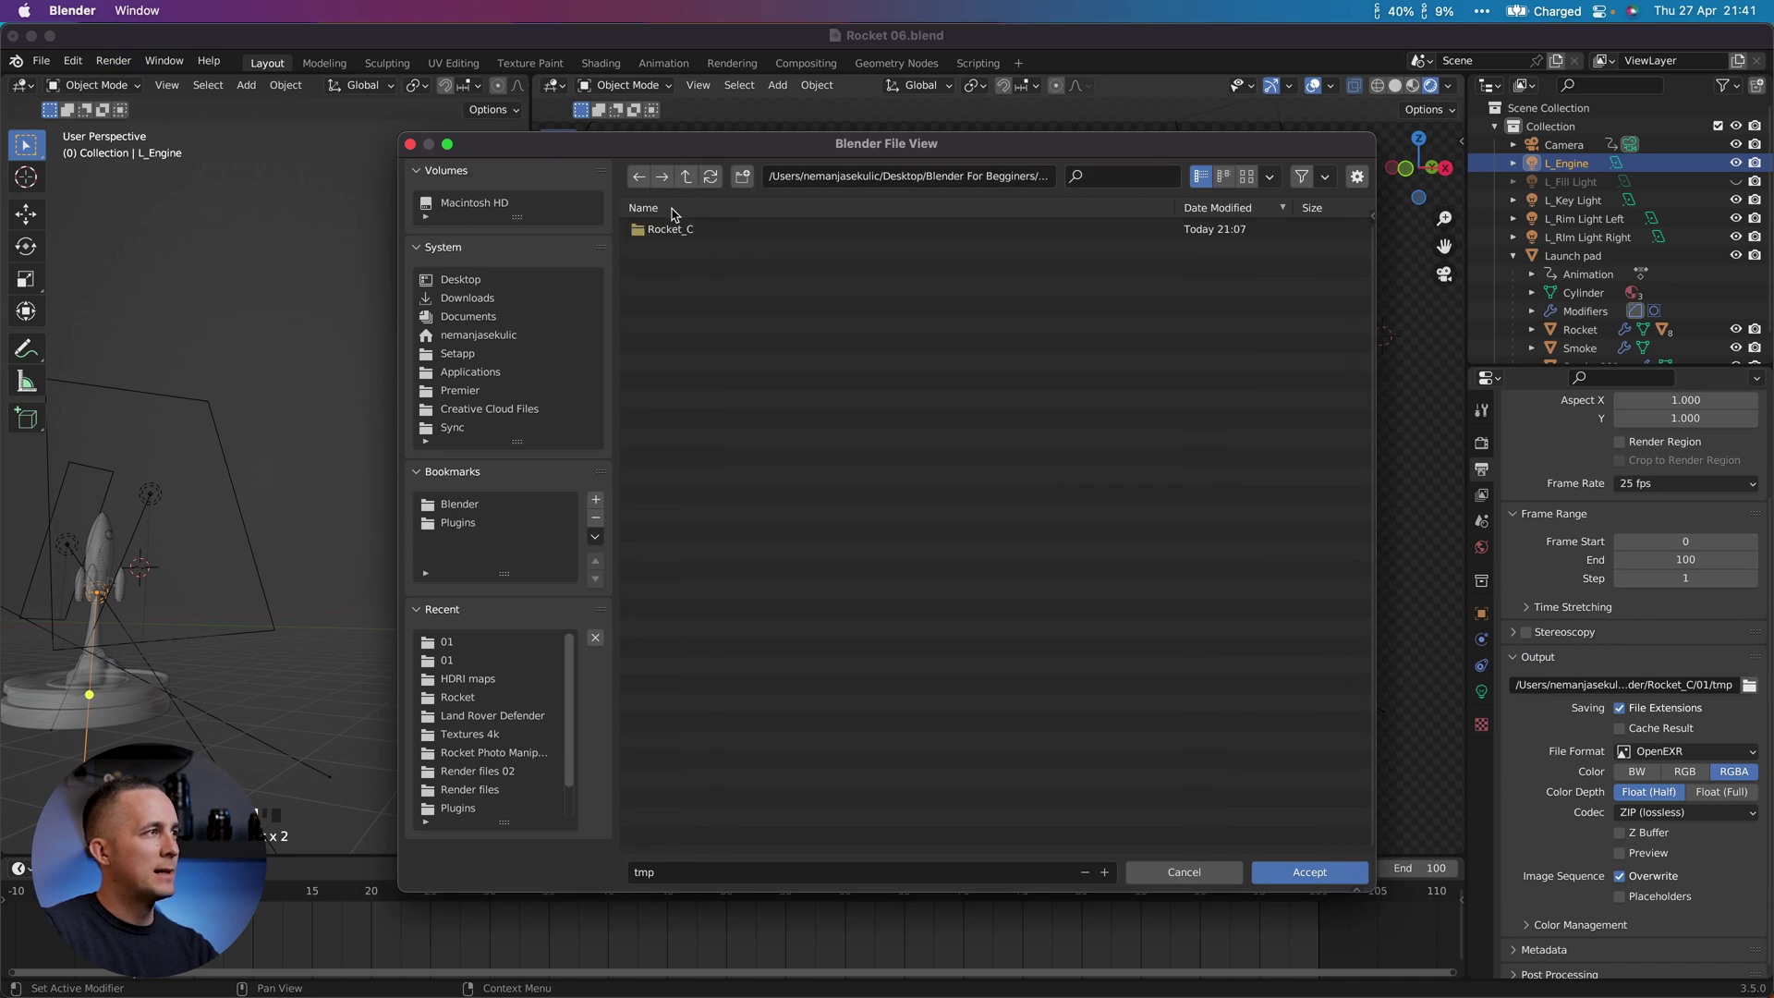
# Step: Create a Rocket_E folder with a 01 subfolder and accept it as the output path
pyautogui.click(744, 177)
pyautogui.write('Rocket_E')
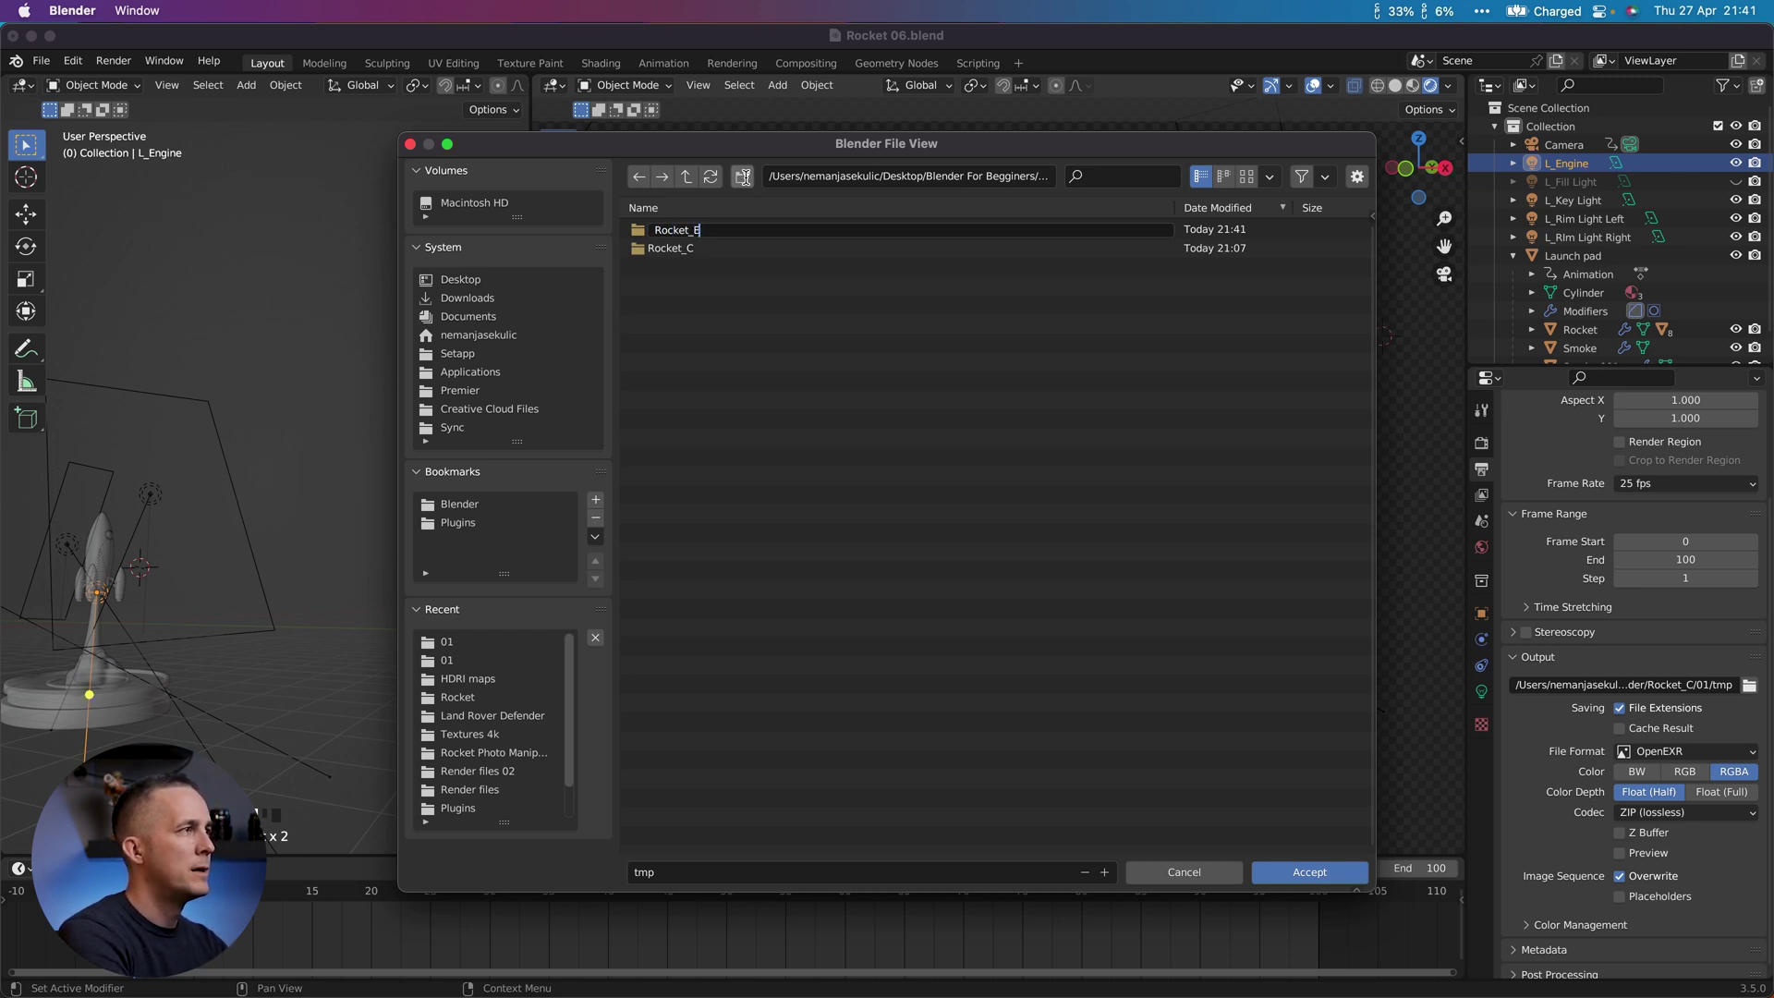
pyautogui.press('Return')
pyautogui.doubleClick(682, 231)
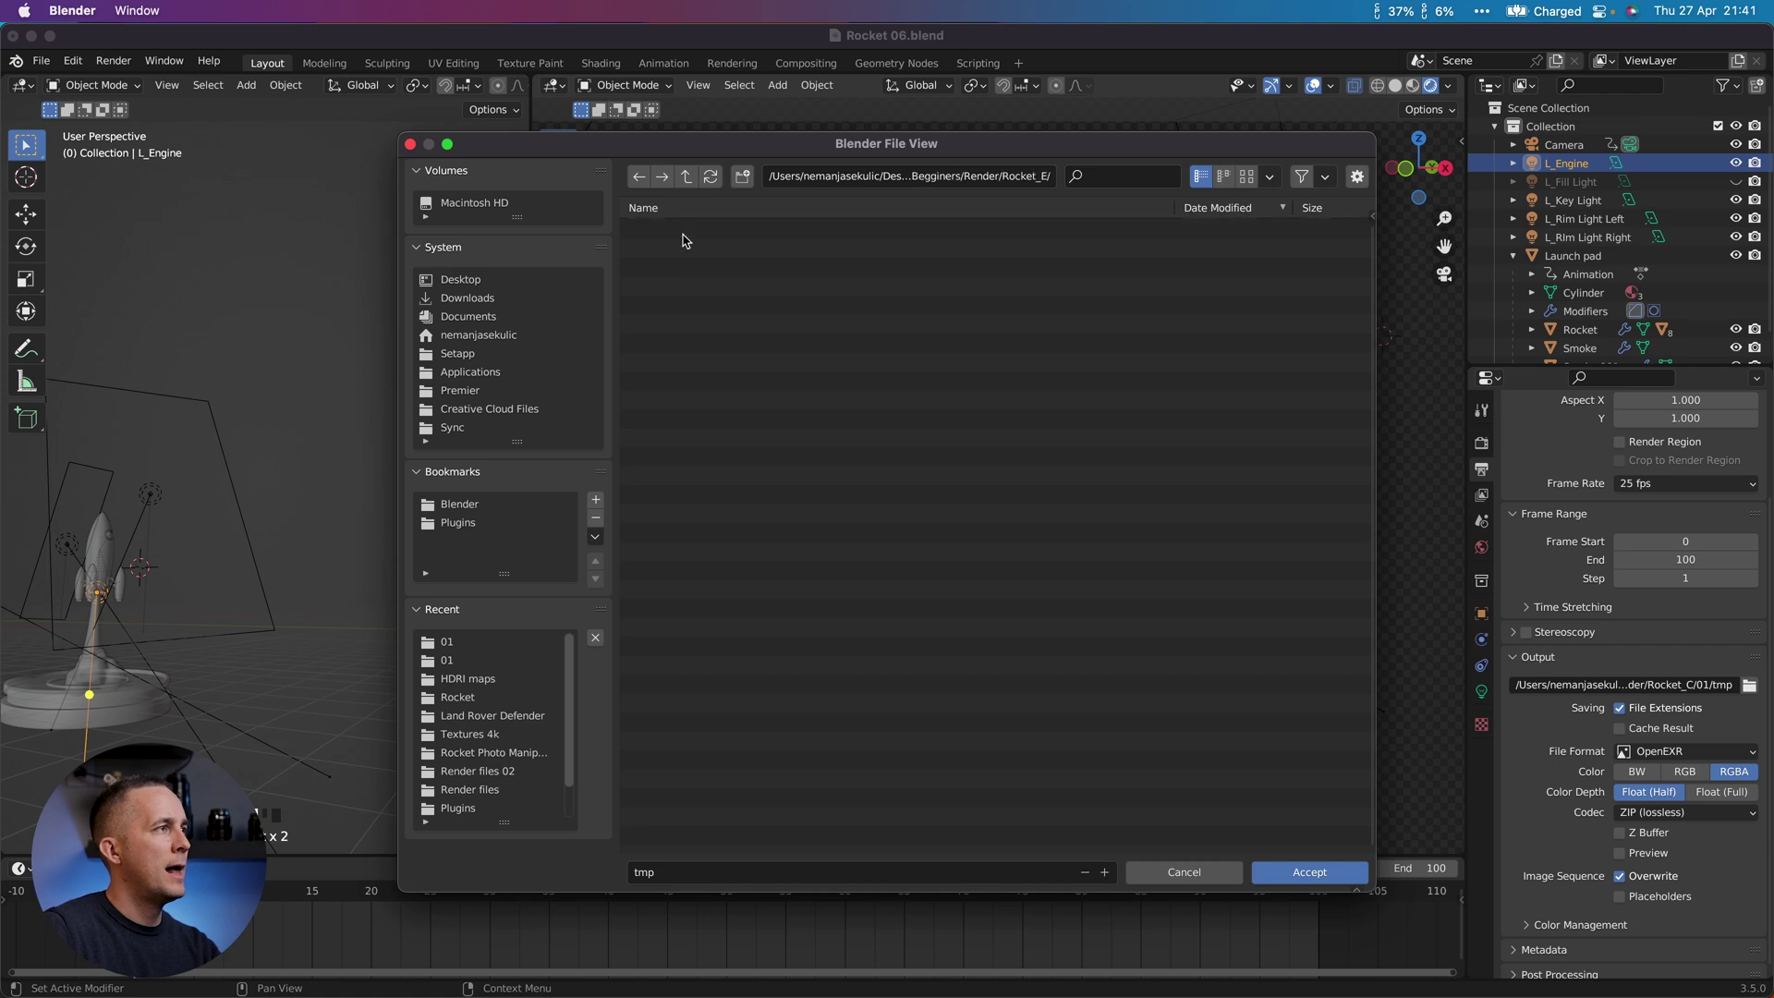
pyautogui.click(742, 176)
pyautogui.write('01')
pyautogui.press('Return')
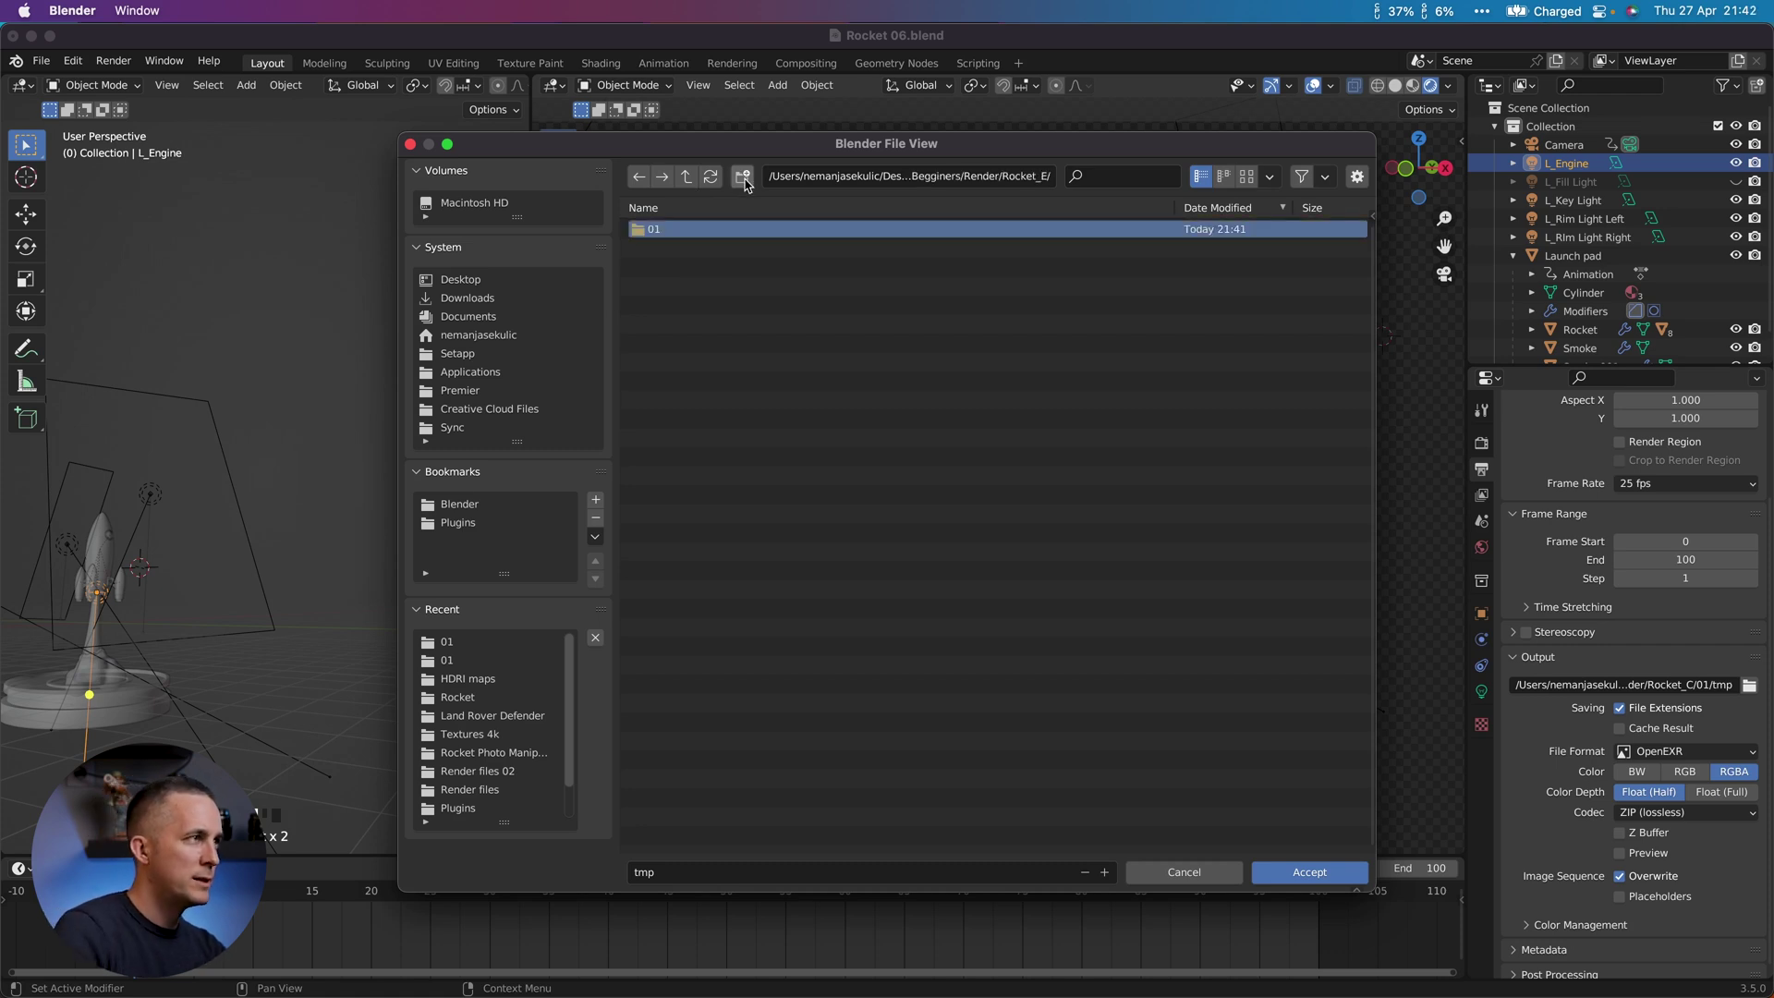
pyautogui.click(1289, 872)
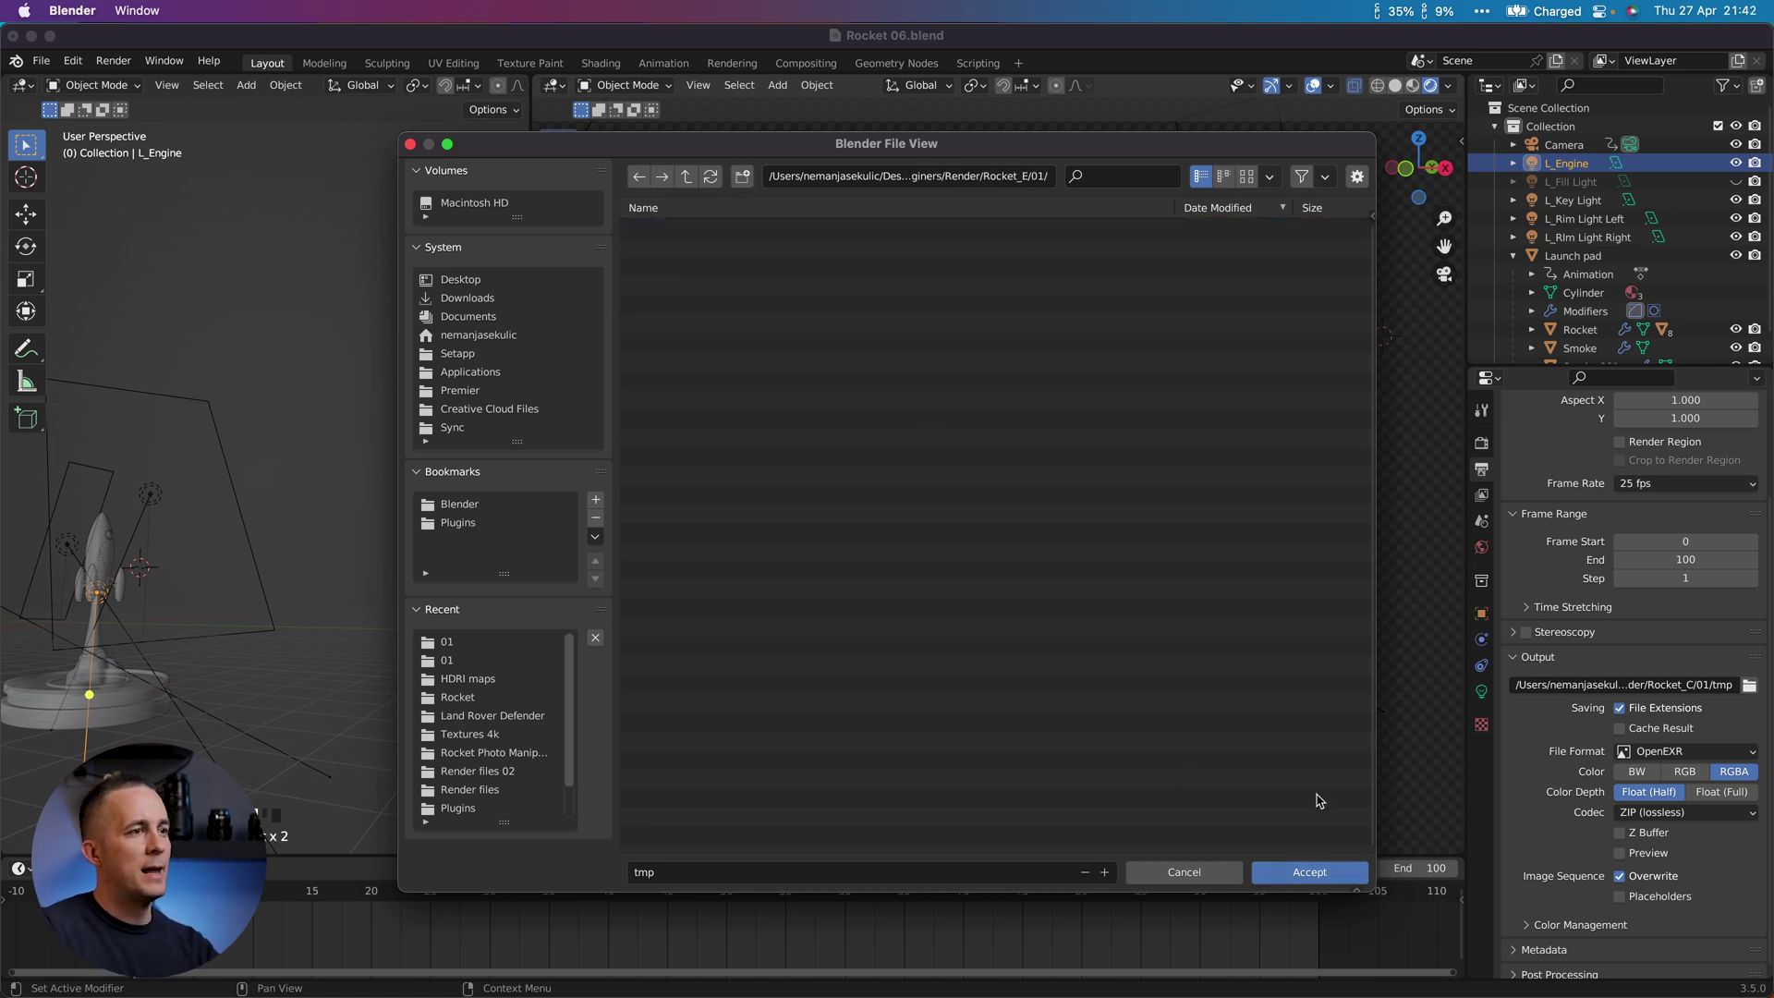
pyautogui.click(1321, 874)
# Step: Run Render Animation to produce the Eevee version of the rocket sequence
pyautogui.click(114, 60)
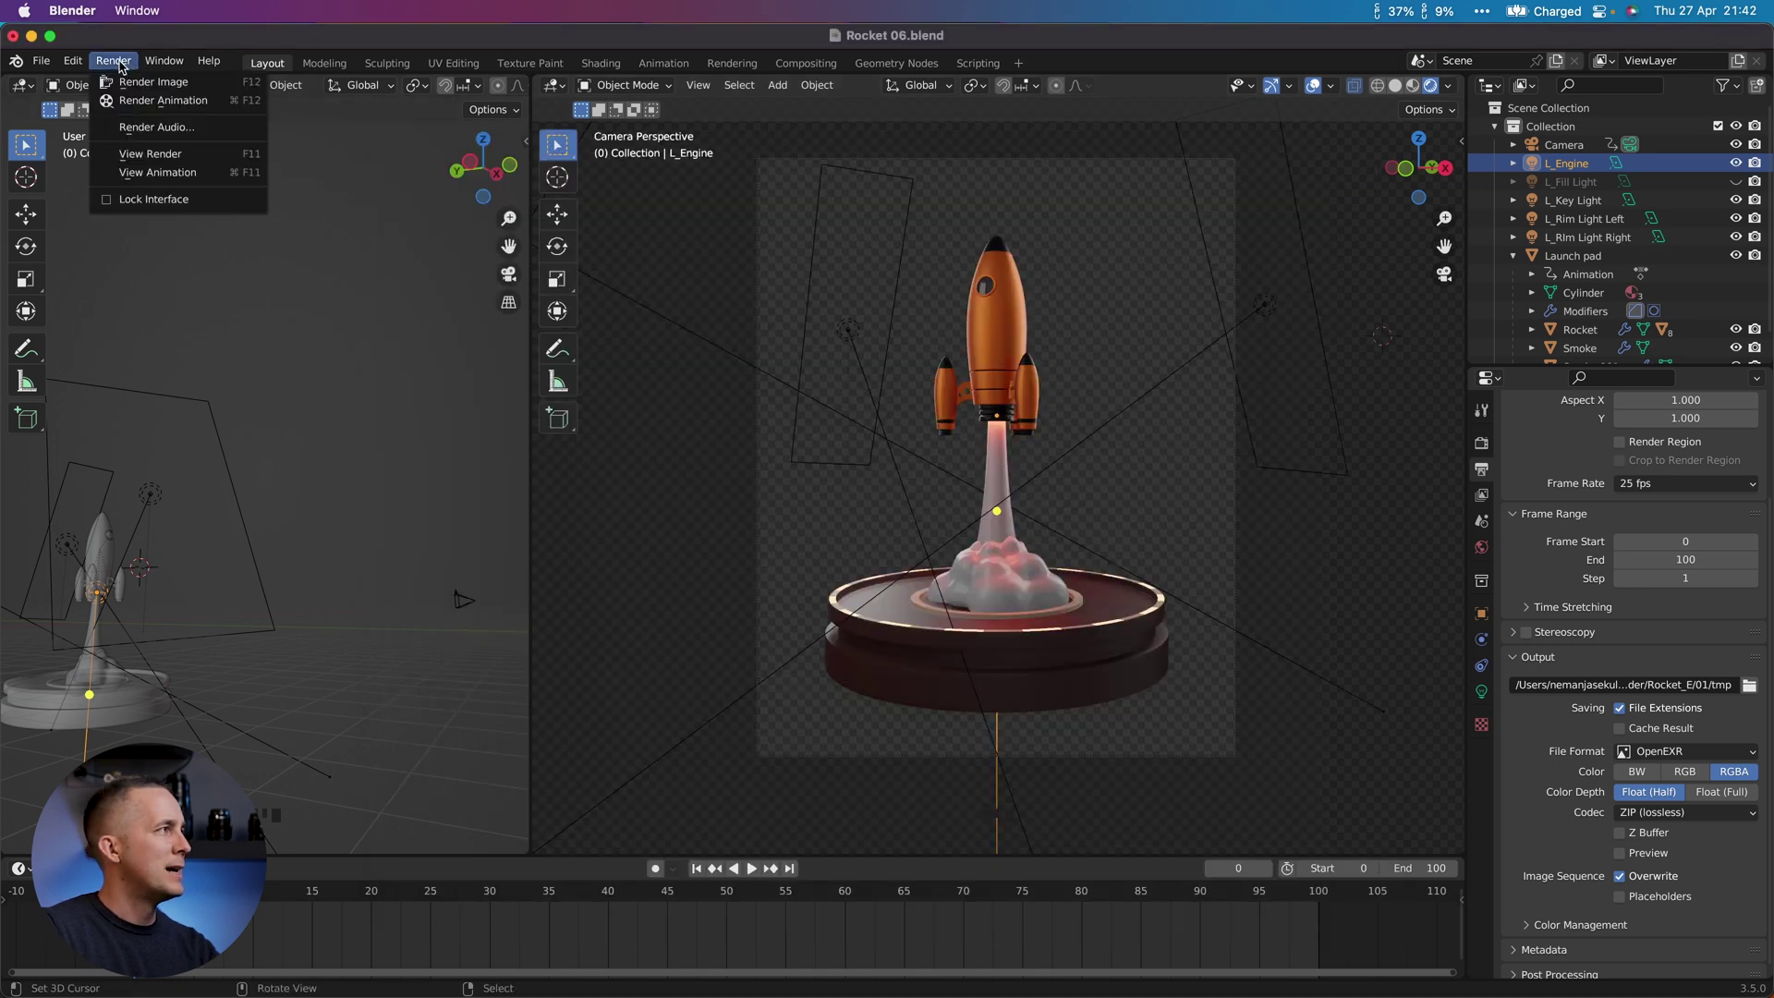
pyautogui.click(136, 99)
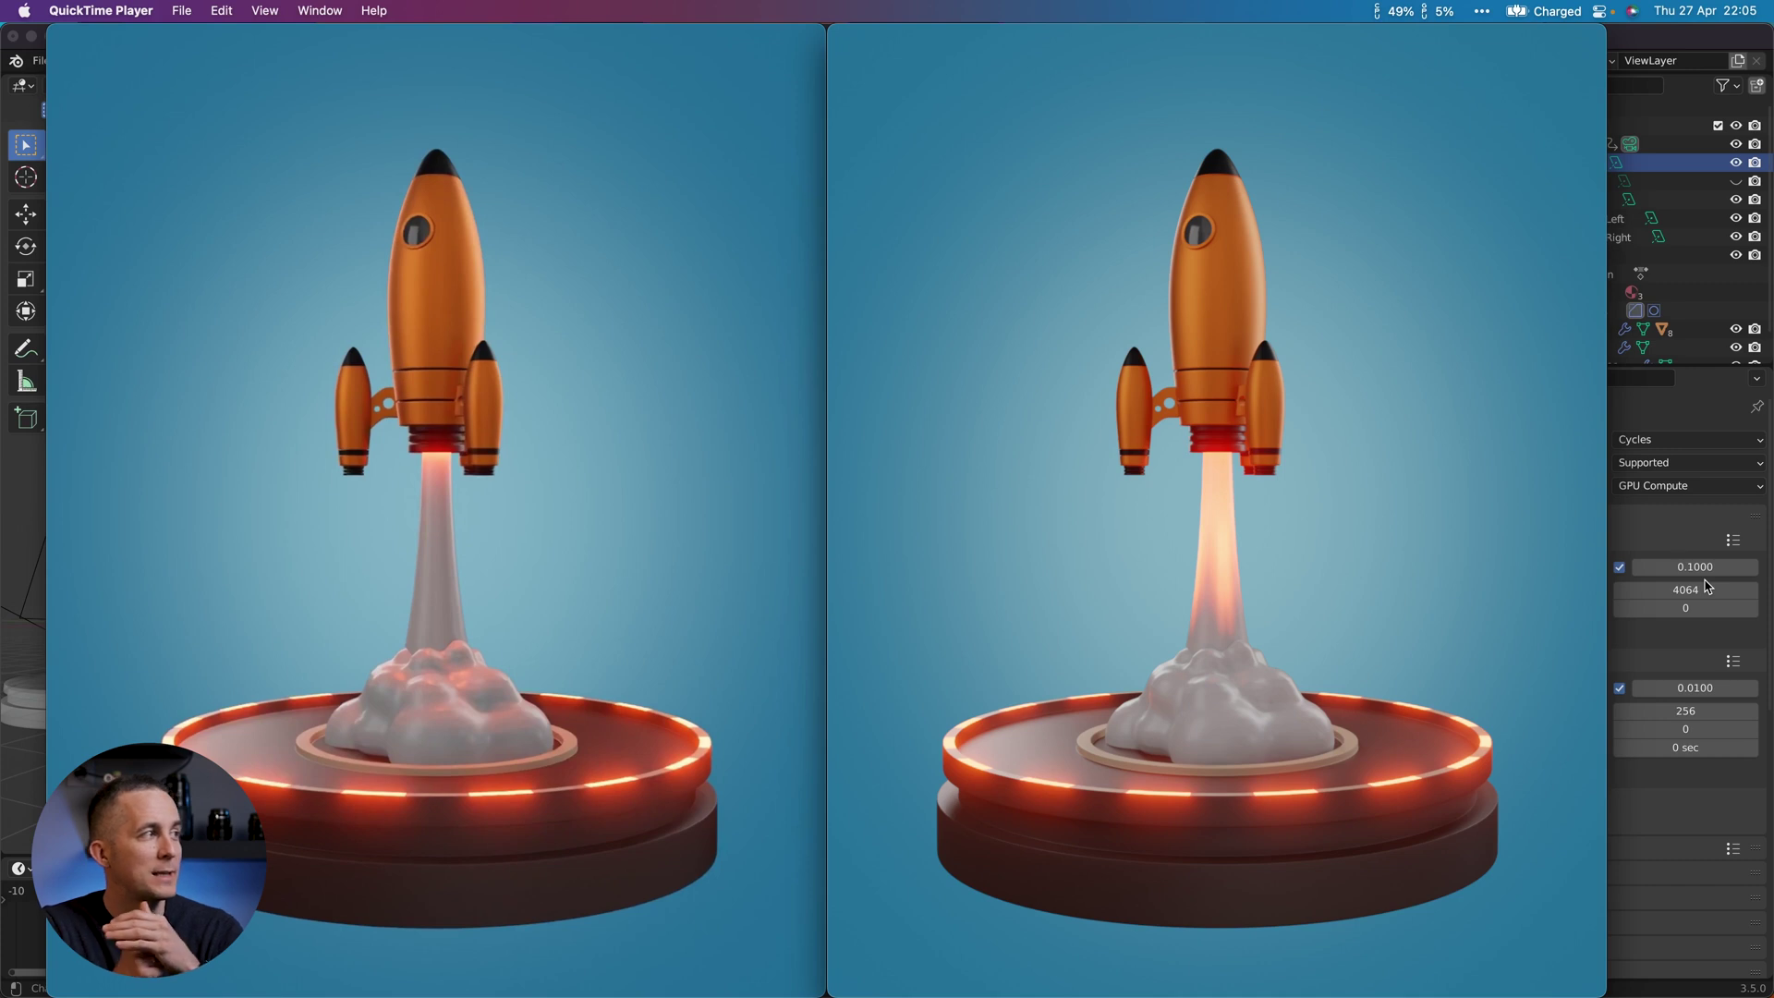
# Step: Play the left and then the right rocket video in QuickTime to compare them
pyautogui.click(435, 795)
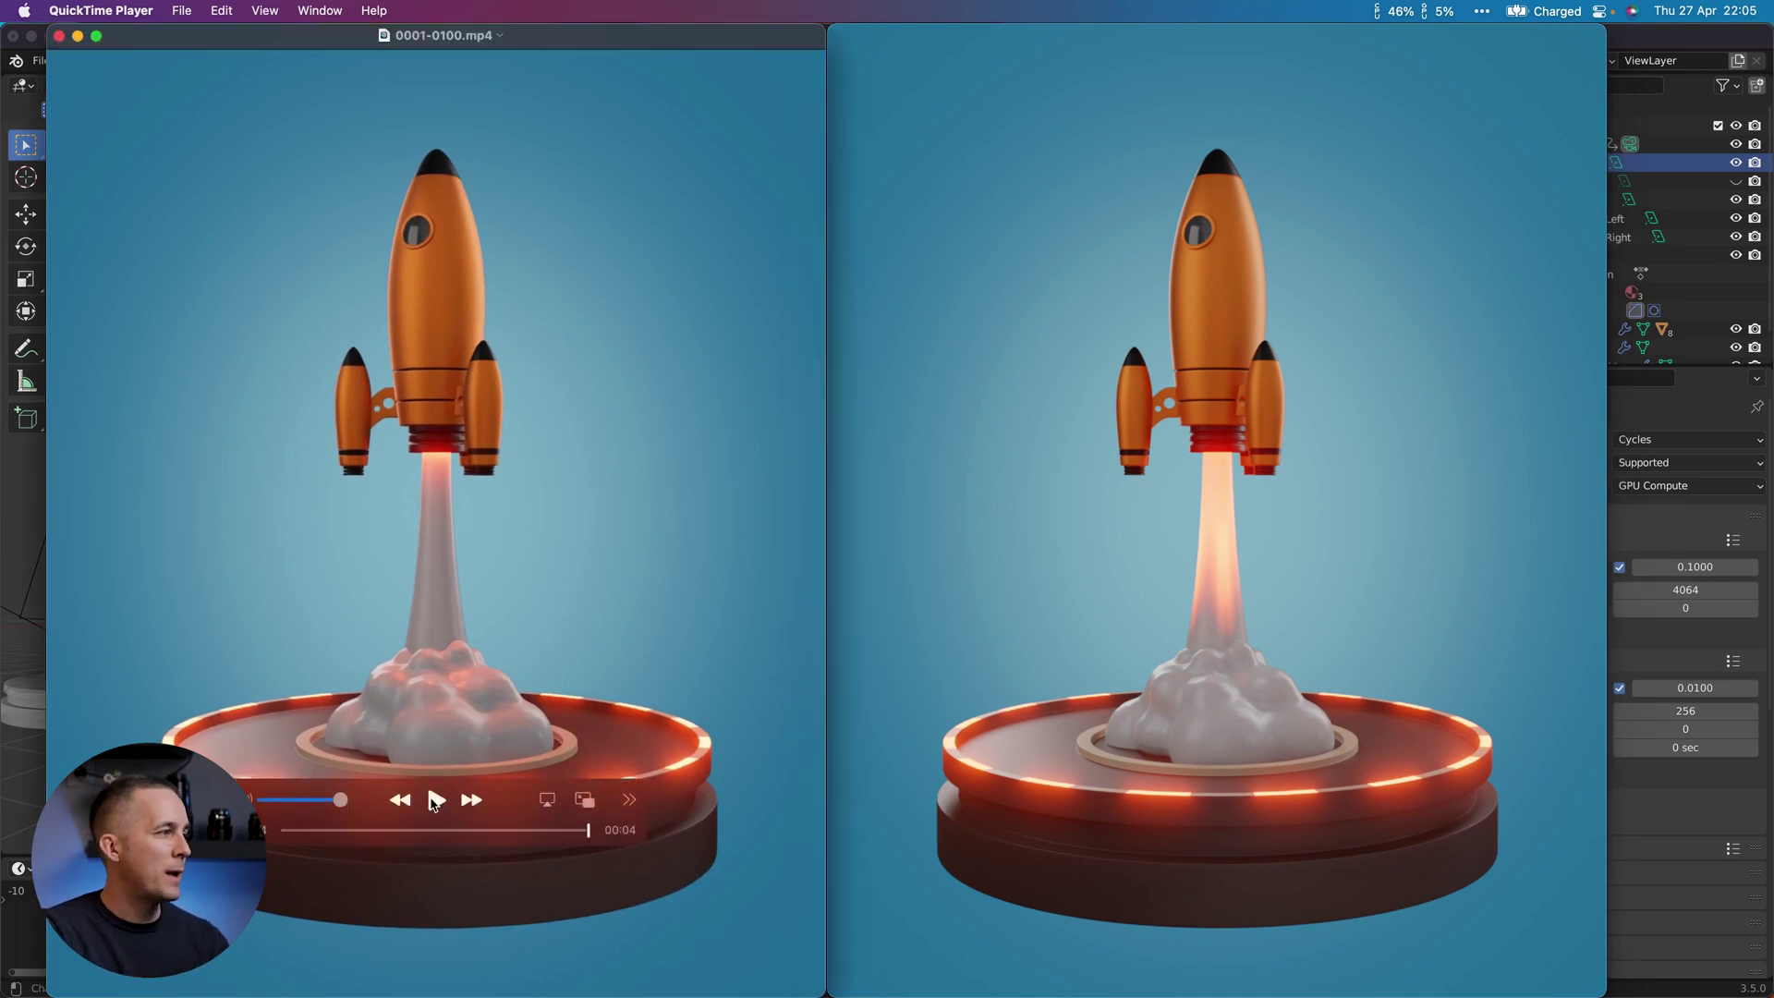
pyautogui.click(1216, 800)
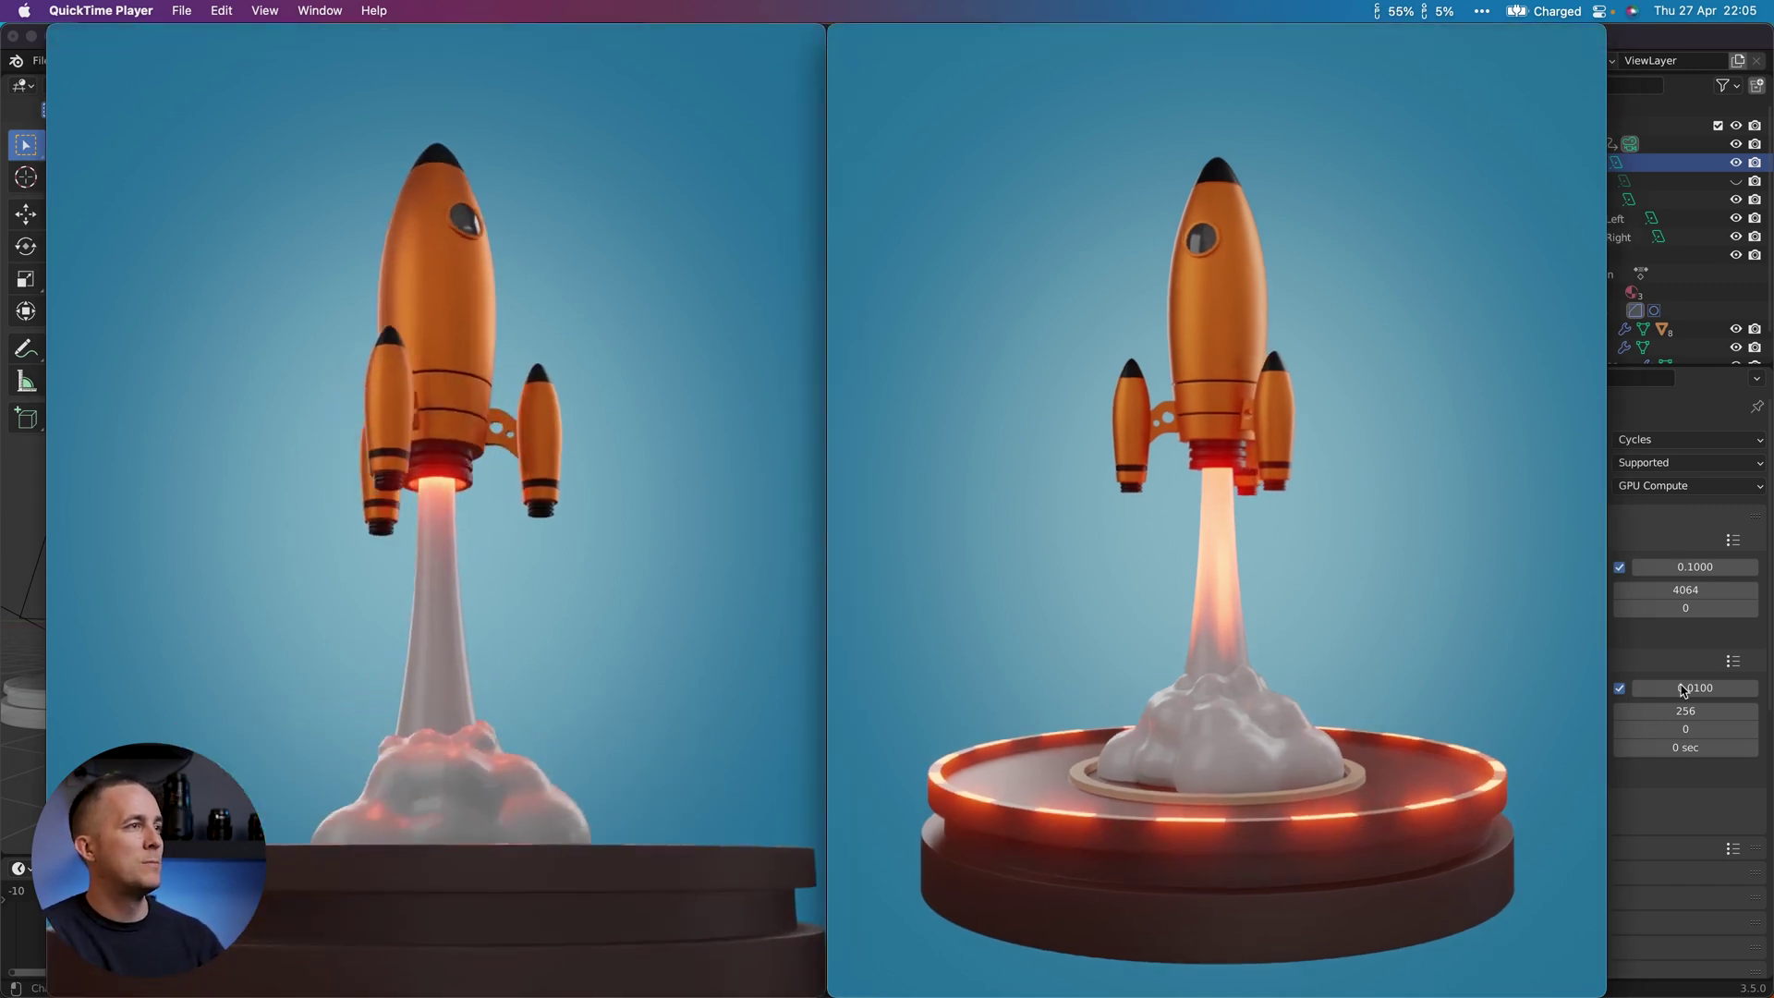